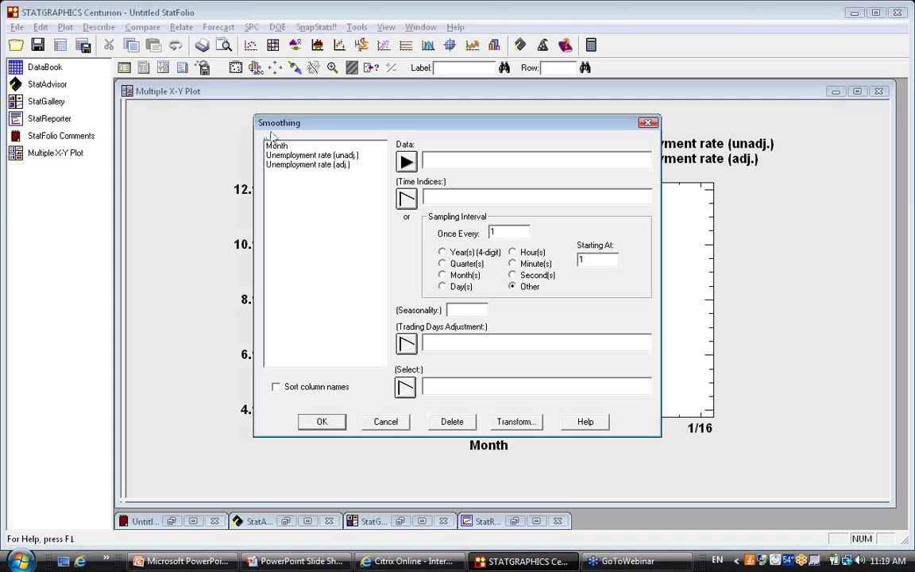
- Assign Unemployment rate (unadj.) as the smoothing data and Month as the time indices
left_click(318, 154)
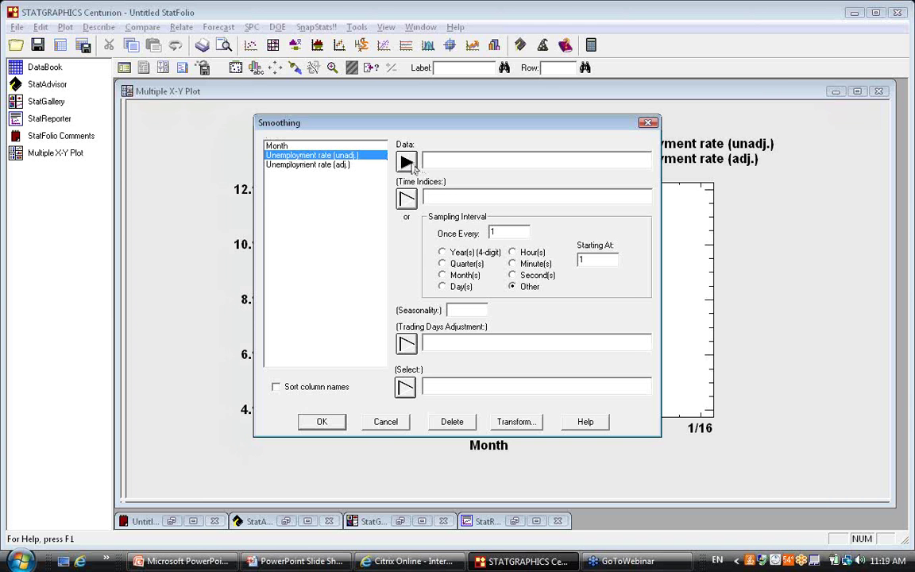
left_click(406, 161)
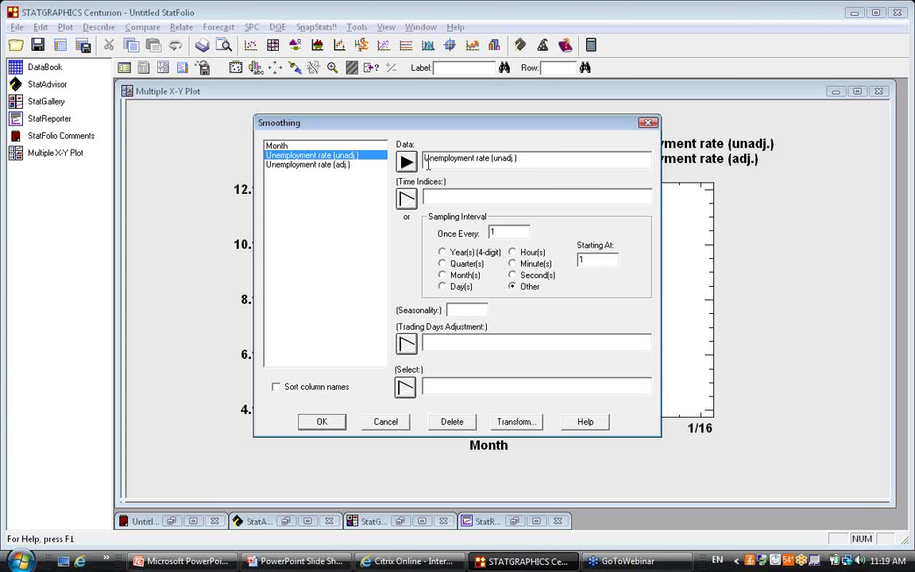
left_click(463, 196)
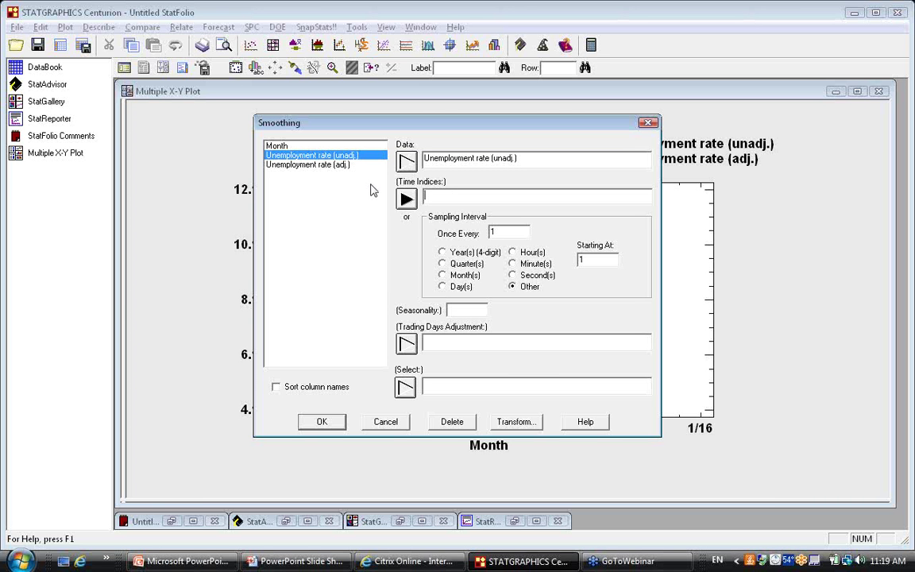
left_click(293, 148)
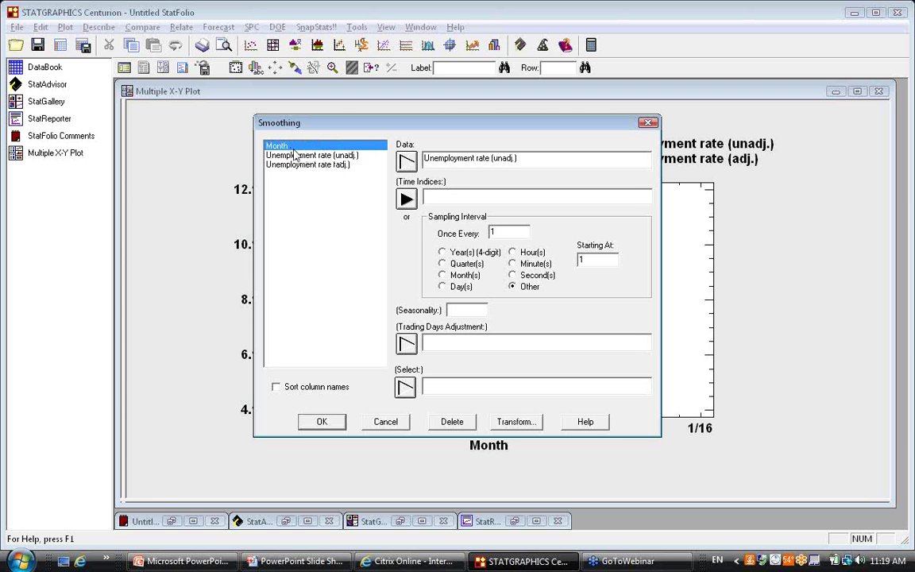
left_click(407, 200)
- Set the sampling interval to months starting at 1/01 with a seasonality of 12, and accept the smoothing inputs
left_click(443, 276)
double_click(601, 258)
type("1/0")
left_click(483, 199)
left_click(479, 309)
type("12")
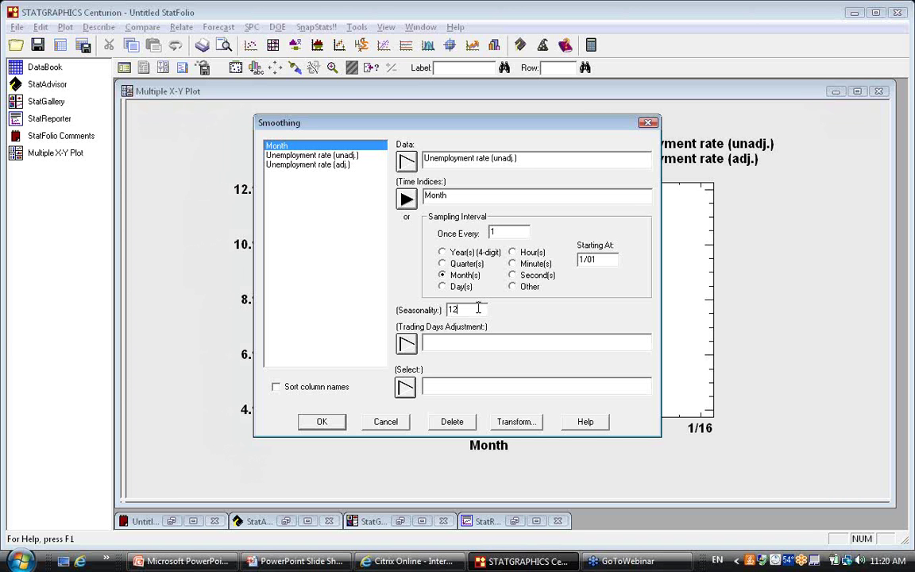
left_click(470, 344)
left_click(321, 422)
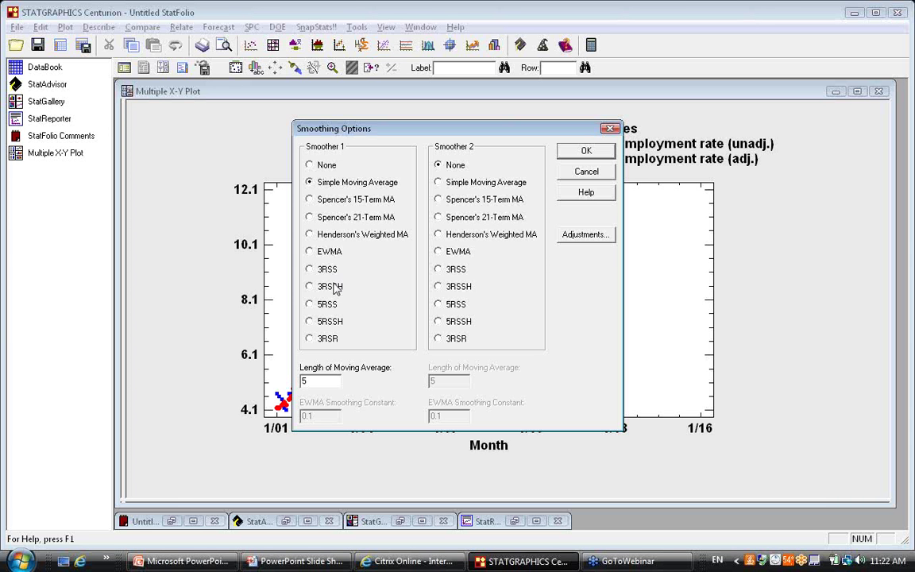
- Set the simple moving average length to 12 and generate the Analysis Summary and Time Sequence Plot
left_click_drag(323, 380, 286, 382)
type("12")
left_click(590, 152)
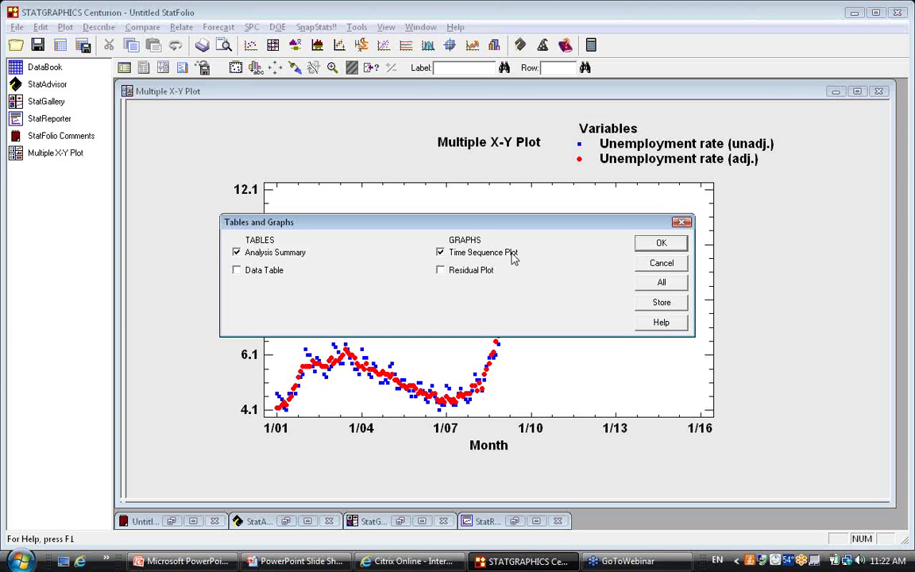
left_click(660, 244)
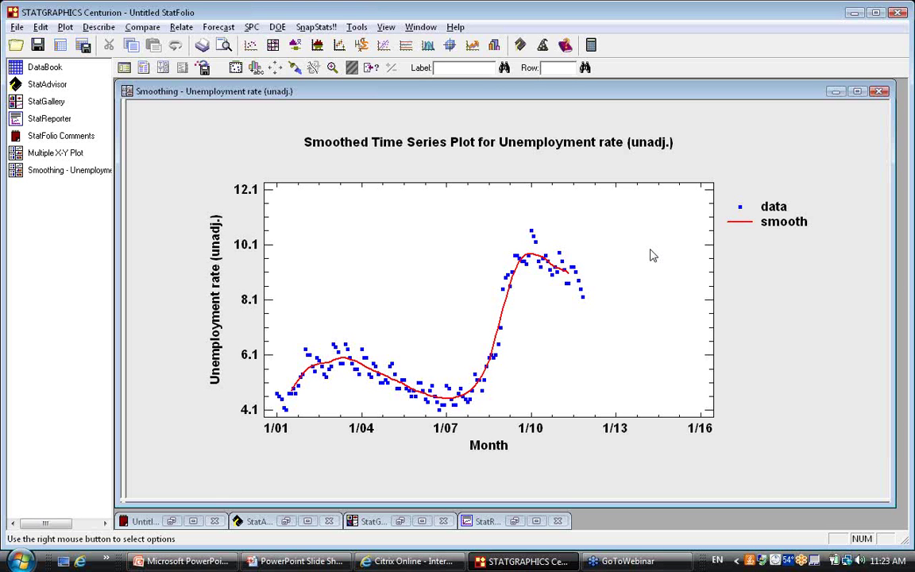
- Switch to the PowerPoint slide show and advance to the Nonlinear Smoothers slide
key("alt+Tab")
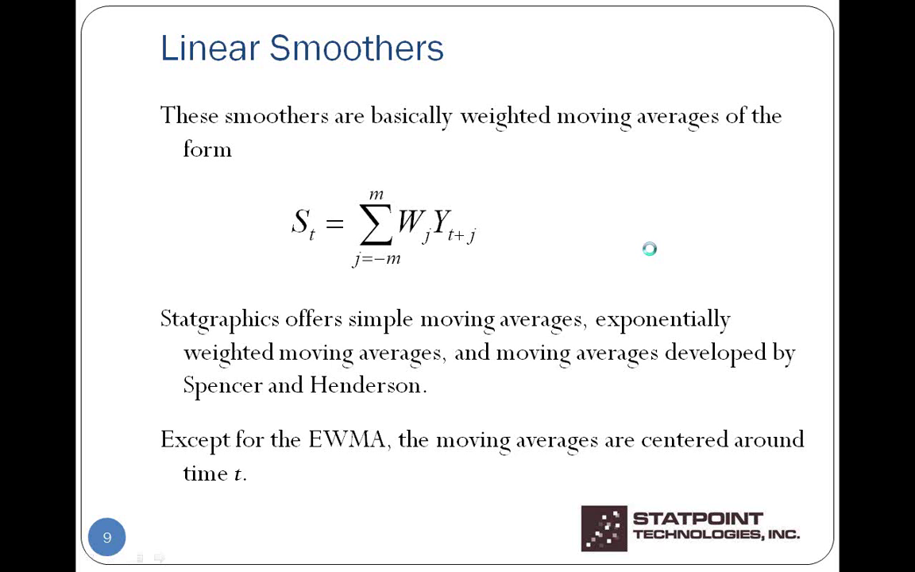
left_click(651, 253)
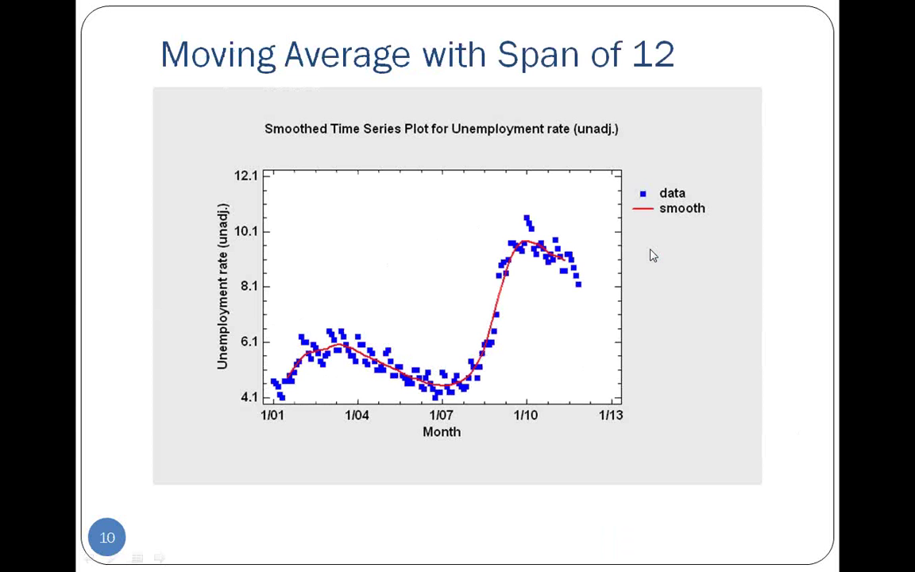
left_click(652, 255)
left_click(652, 255)
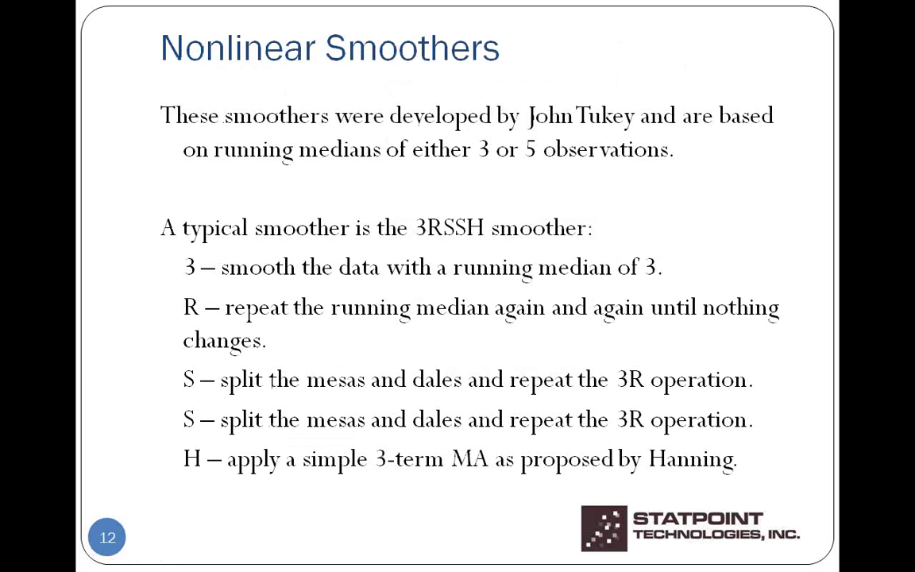
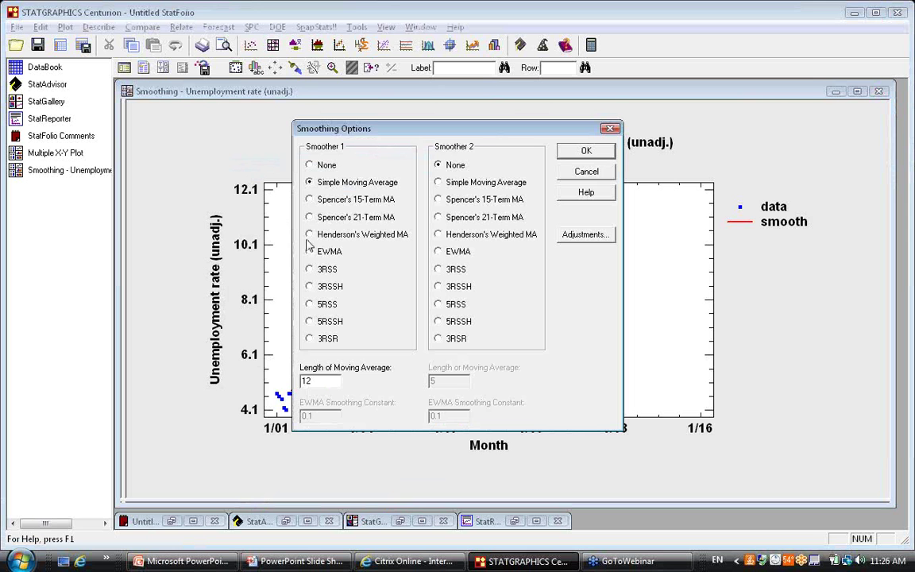
- Change Smoother 1 to 3RSSH and apply it to the smoothed time series plot
left_click(310, 286)
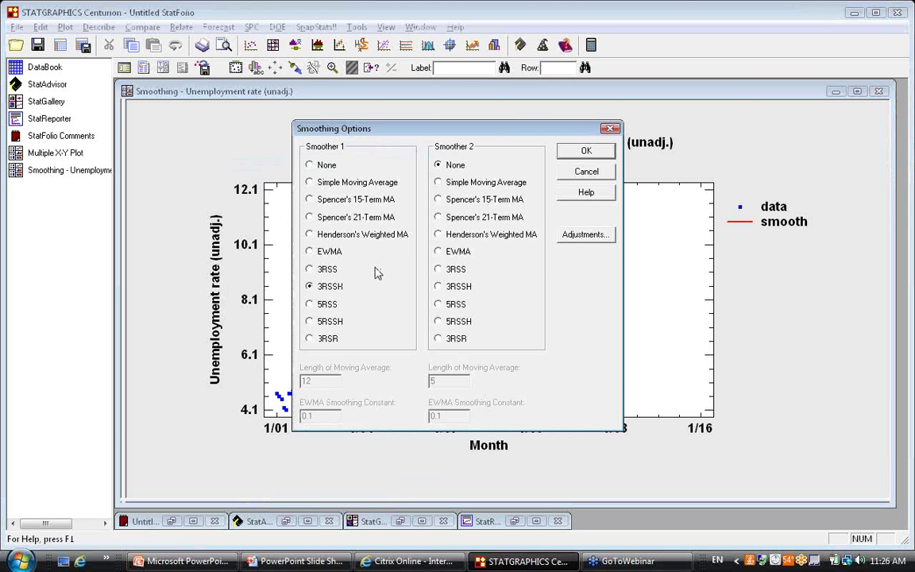
left_click(588, 152)
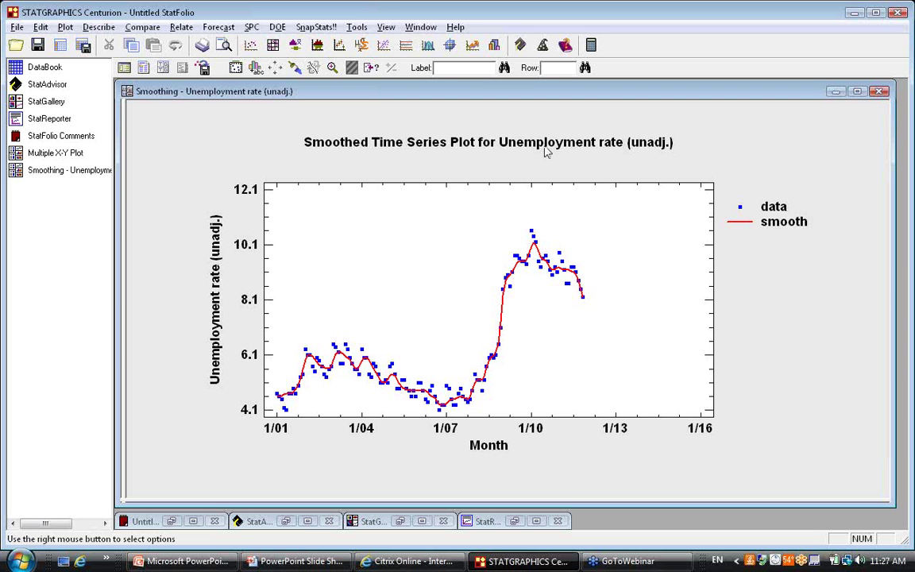
- Identify the highest point on the plot, set its unadjusted rate in row 109 of the DataBook to 15, and return to the plot
left_click(530, 231)
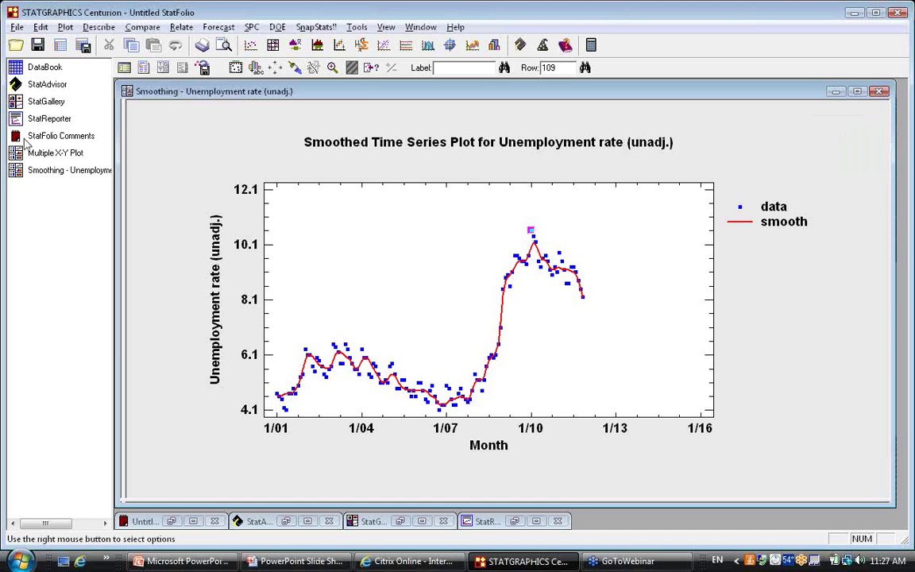
left_click(43, 69)
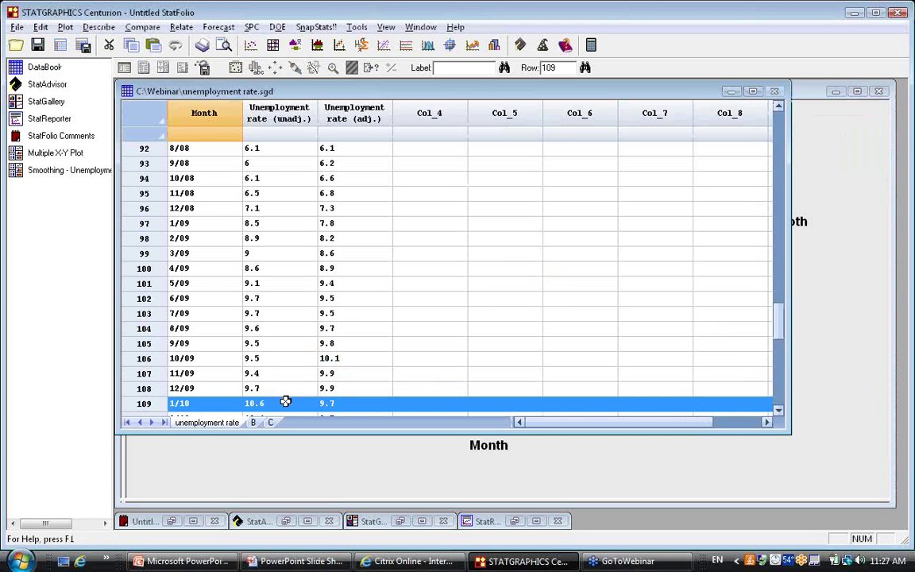
left_click(285, 403)
type("15")
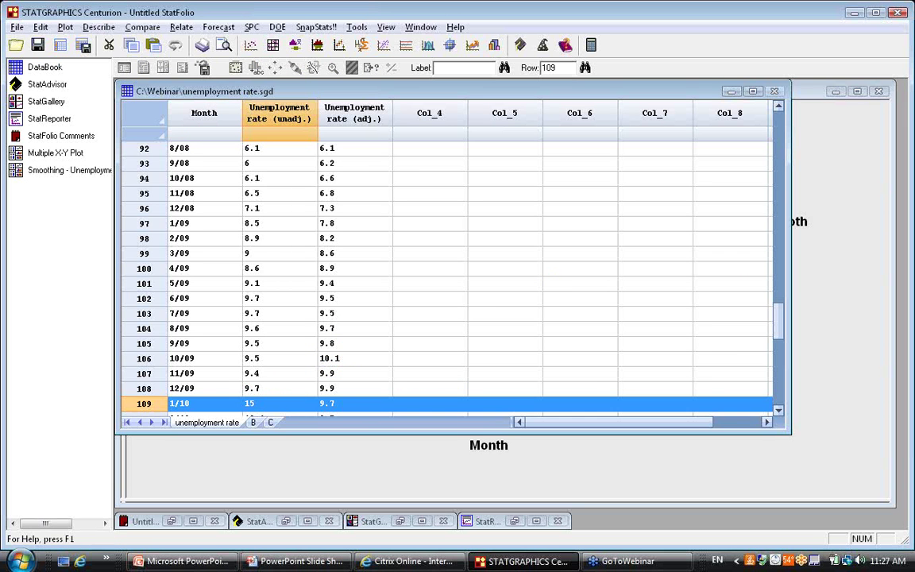
key("Return")
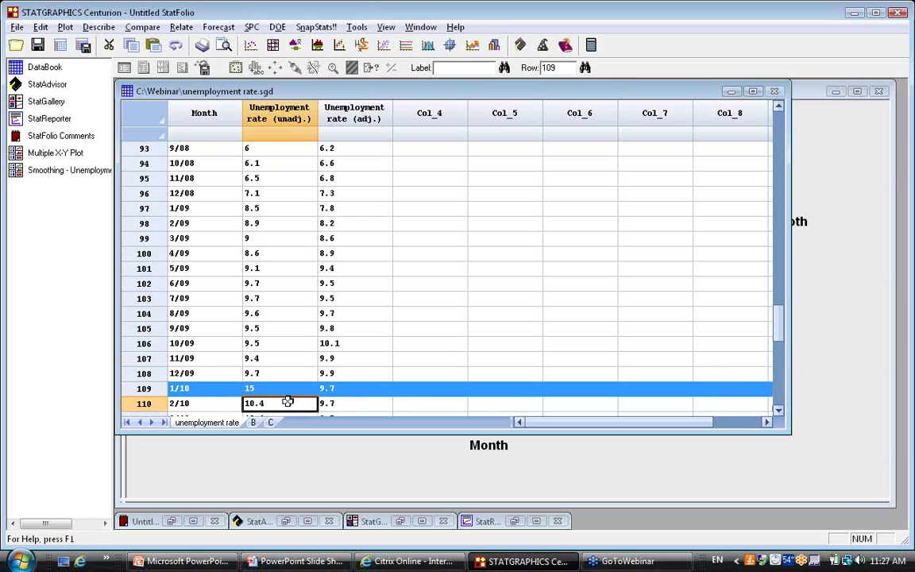
left_click(819, 373)
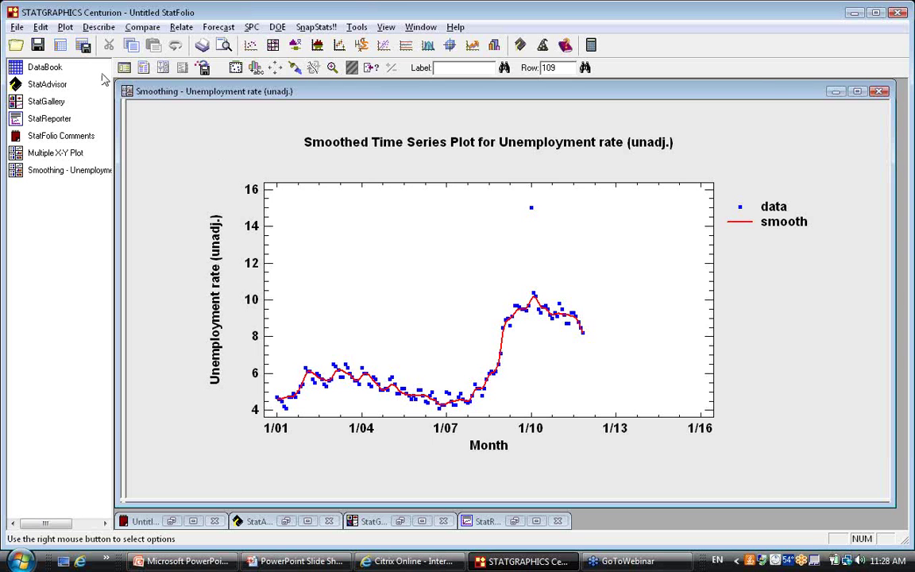
- Restore the unadjusted unemployment rate in row 109 (1/10) of the DataBook to 10.6 and return to the plot
double_click(31, 67)
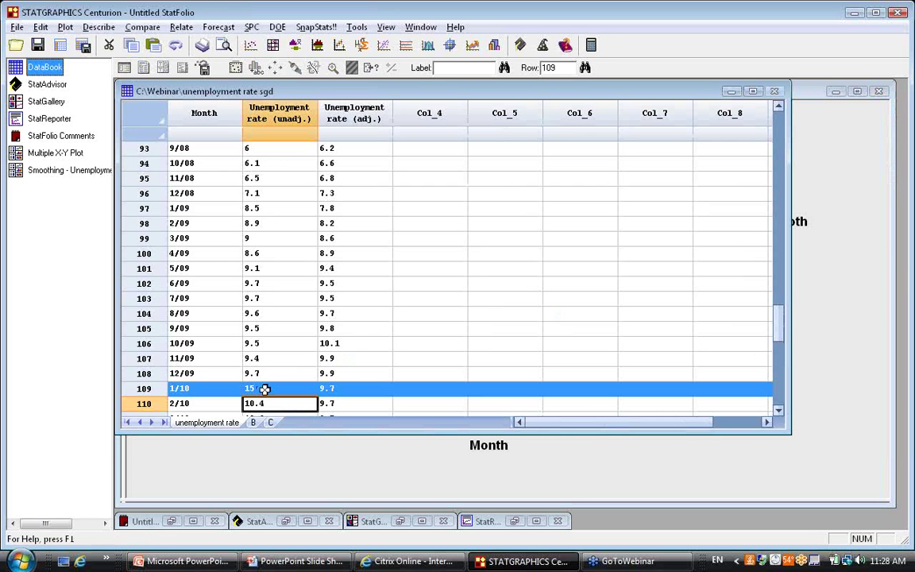
left_click(265, 389)
type("10.6")
left_click(400, 375)
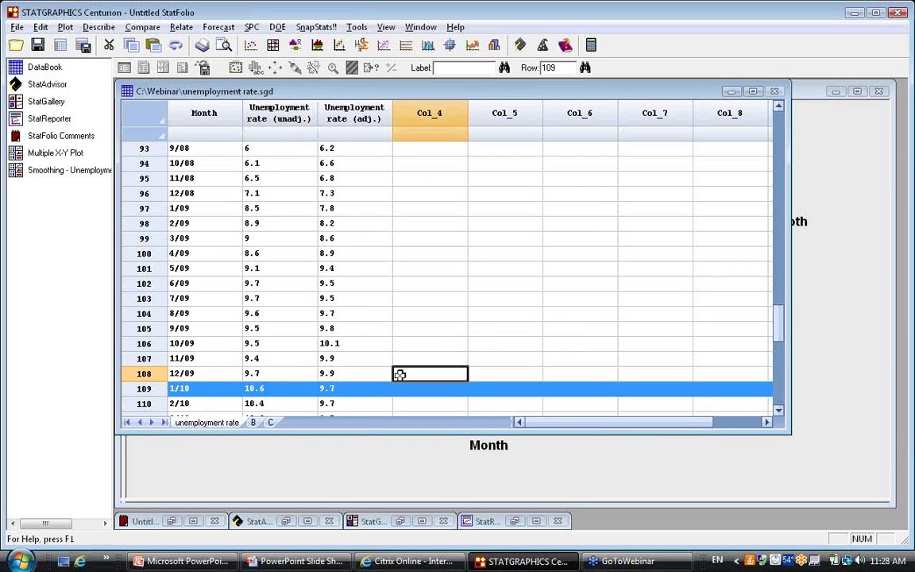
left_click(863, 426)
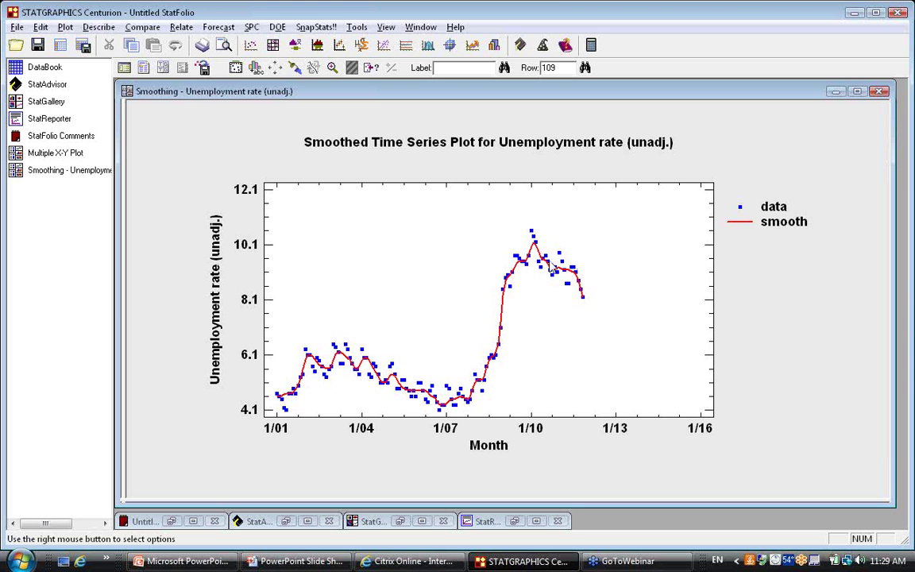
- Add a Simple Moving Average of length 12 as Smoother 2 in the smoothing analysis options
right_click(508, 171)
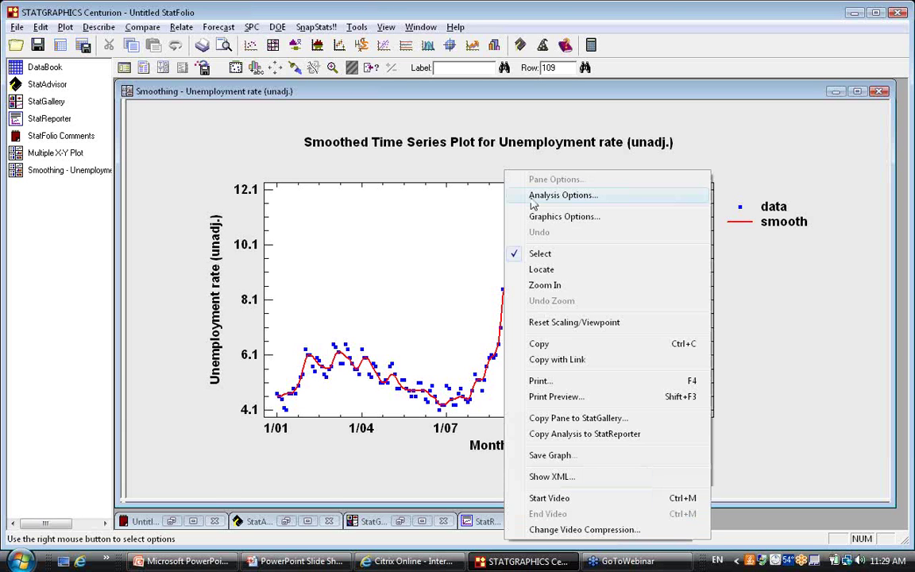
left_click(532, 199)
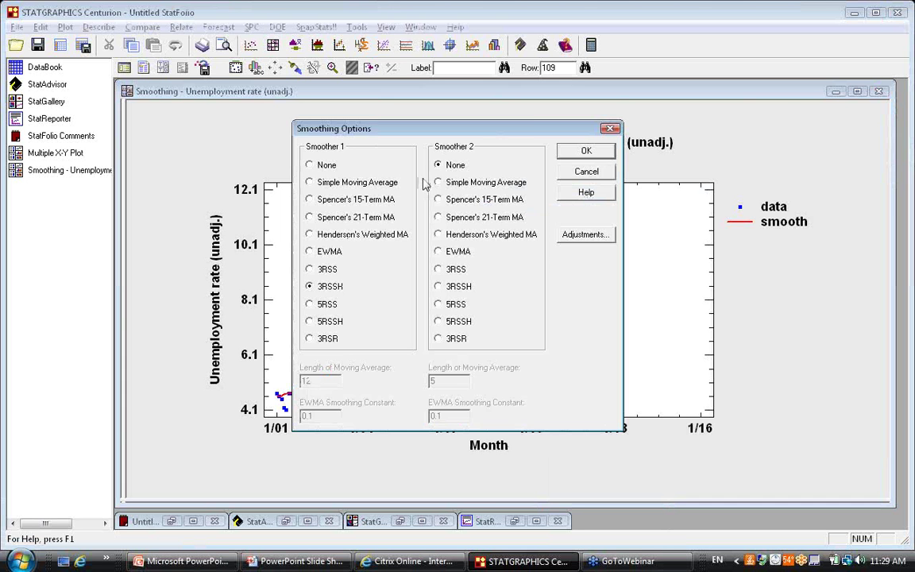
left_click(450, 183)
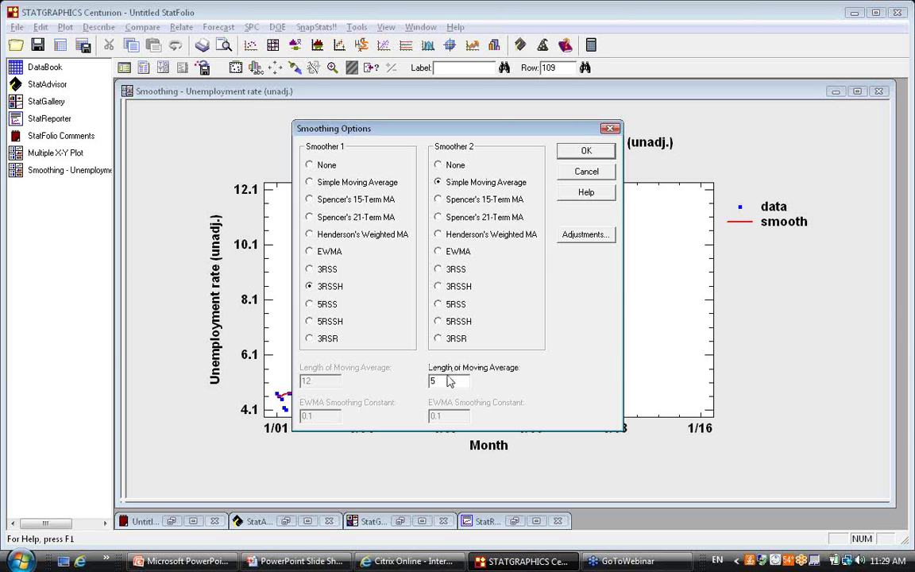
left_click_drag(435, 380, 422, 381)
type("12")
left_click(586, 154)
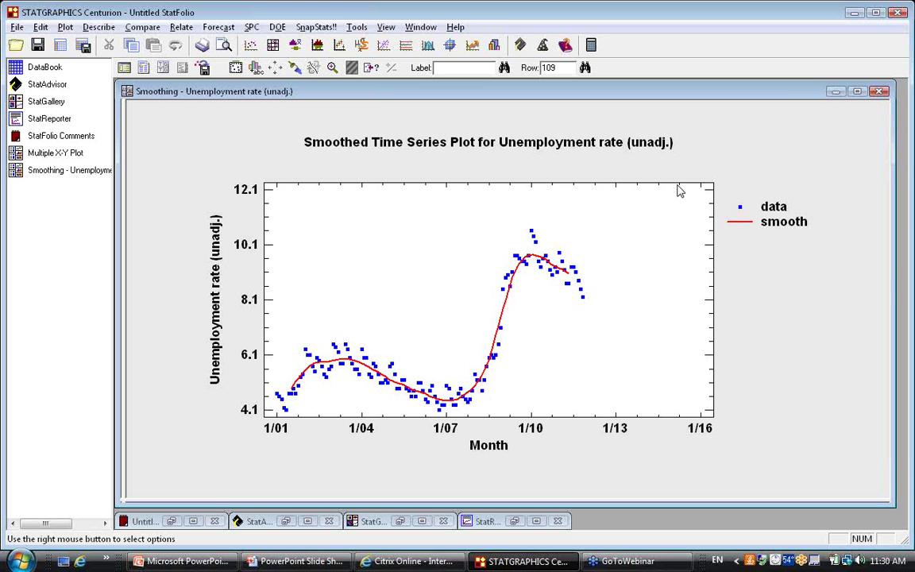
- Switch to the PowerPoint slide show and advance to the Seasonal Adjustment slide
key("alt+Tab")
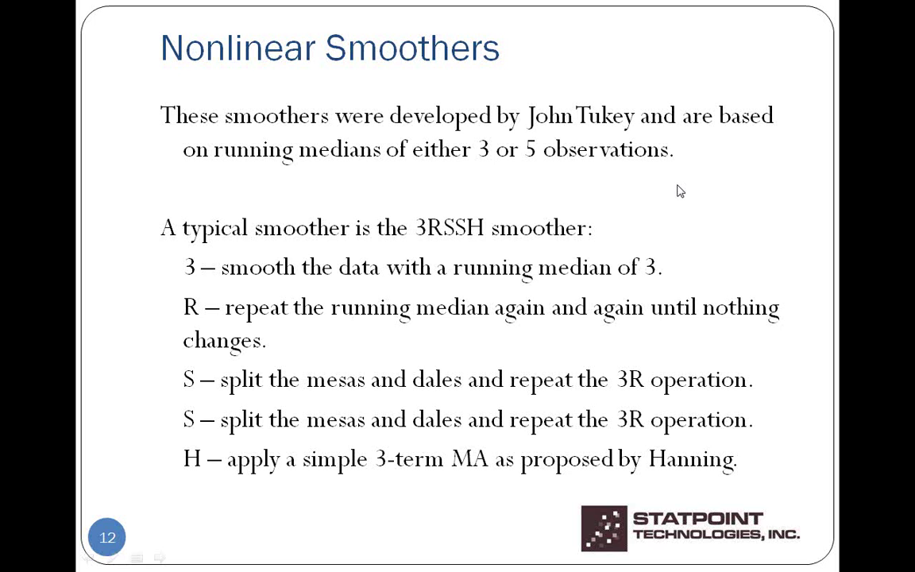
key("Right")
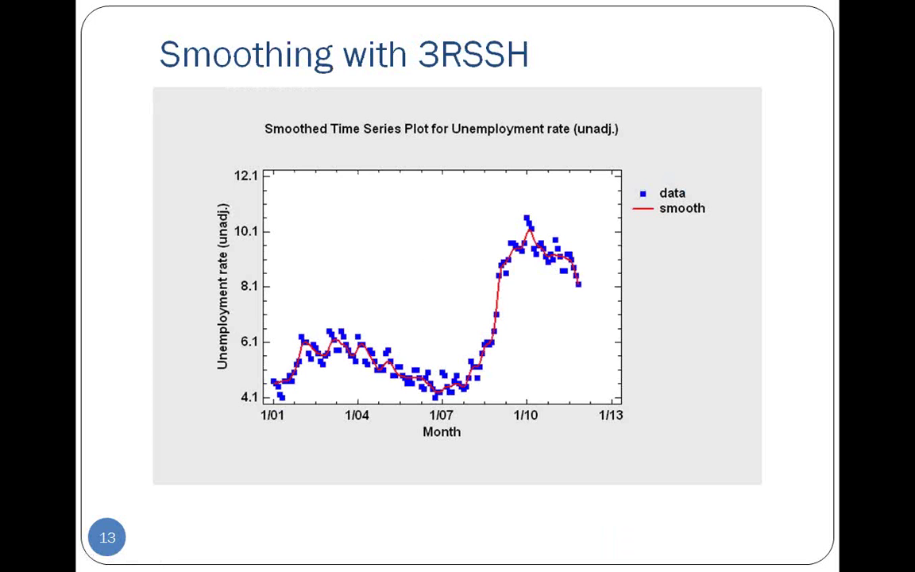
key("Right")
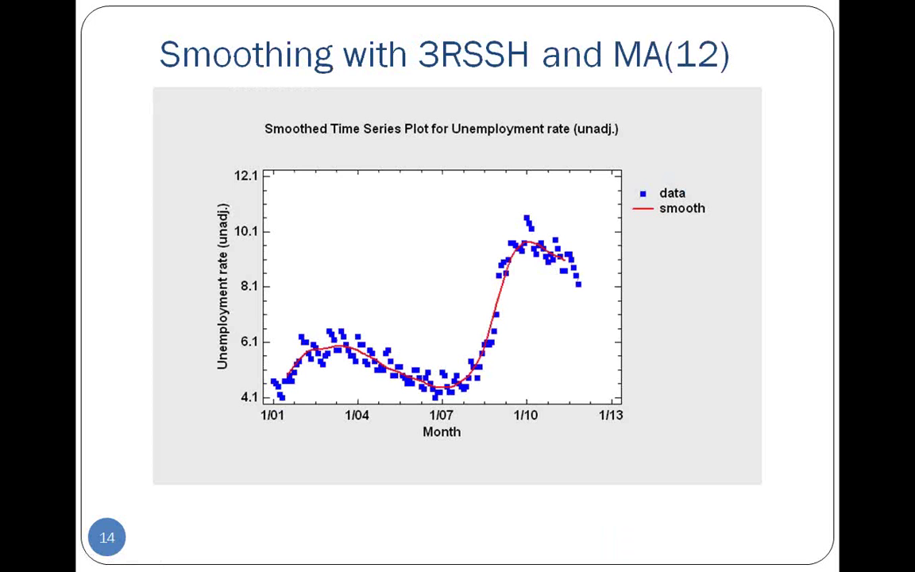
key("Right")
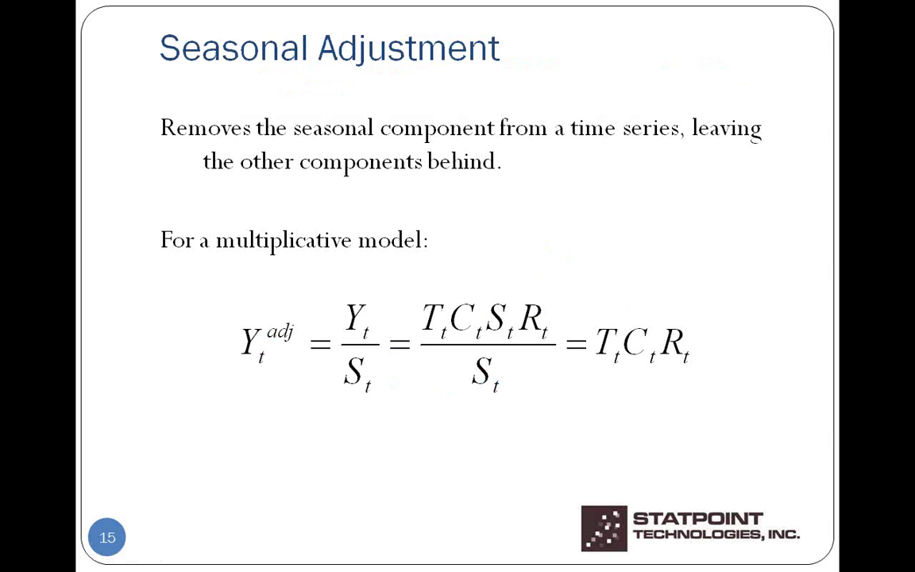
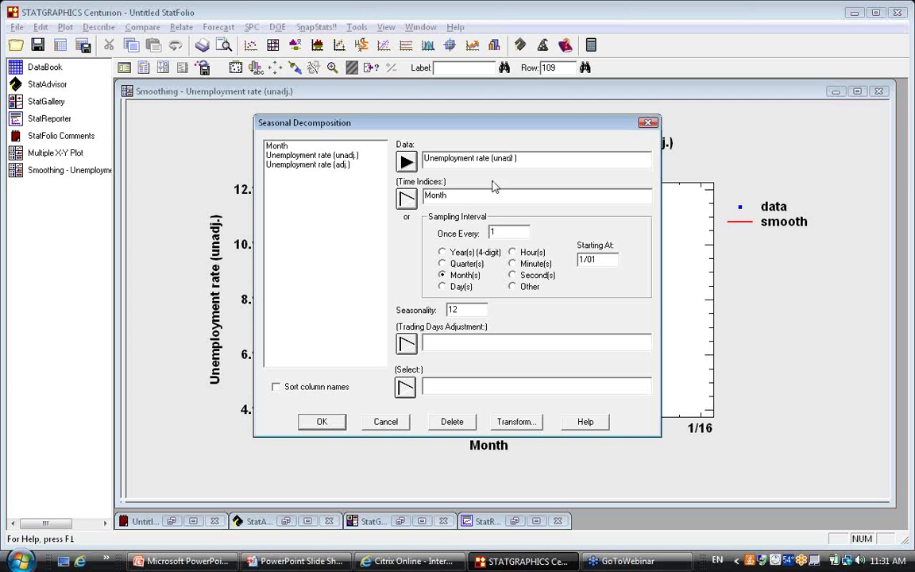
- Accept the Seasonal Decomposition inputs: Unemployment rate (unadj.) as data, Month as time indices, monthly interval and seasonality 12
left_click(463, 197)
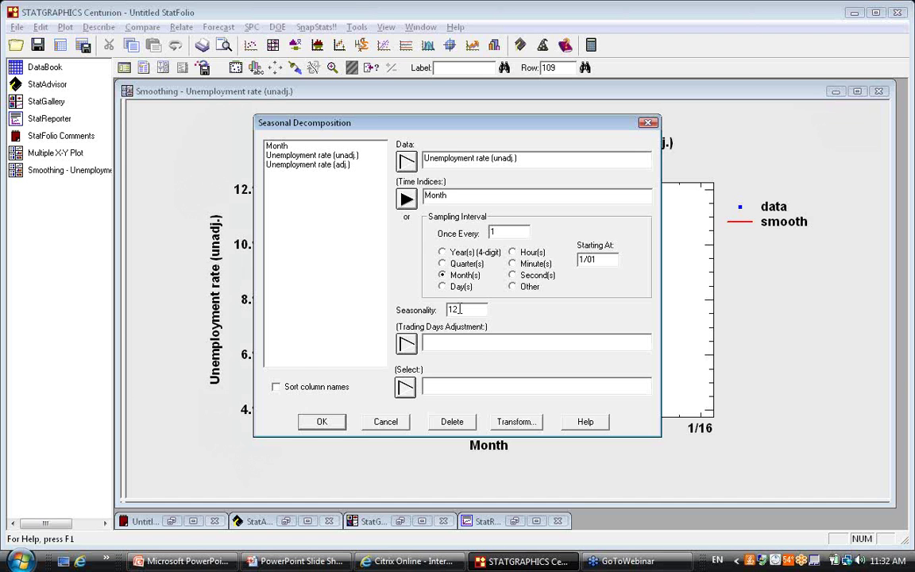
left_click(322, 422)
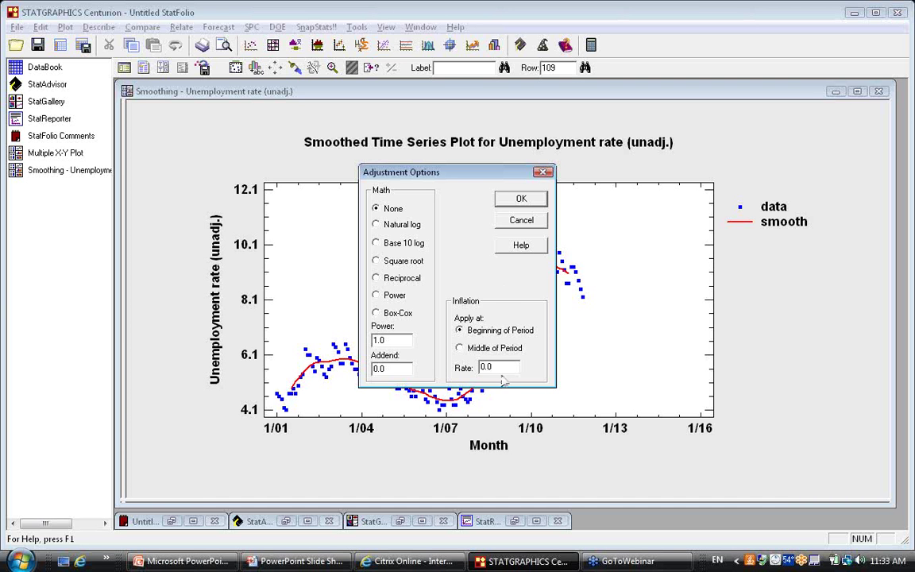
- Try an inflation rate of 1.0 in the adjustment options and reset it to 0
left_click_drag(494, 367, 470, 360)
type("1.0")
key("BackSpace")
key("BackSpace")
key("BackSpace")
type("0")
- Accept the adjustment options and generate the decomposition with Irregular Component, Seasonally Adjusted Data and Seasonal Subseries Plot added to the graphs
left_click(512, 199)
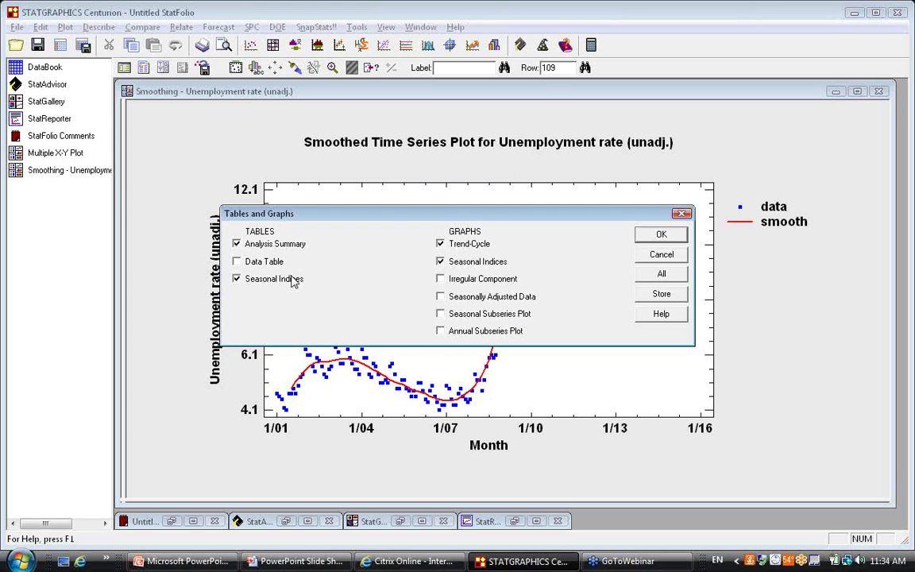
left_click(447, 283)
left_click(439, 300)
left_click(447, 316)
left_click(662, 237)
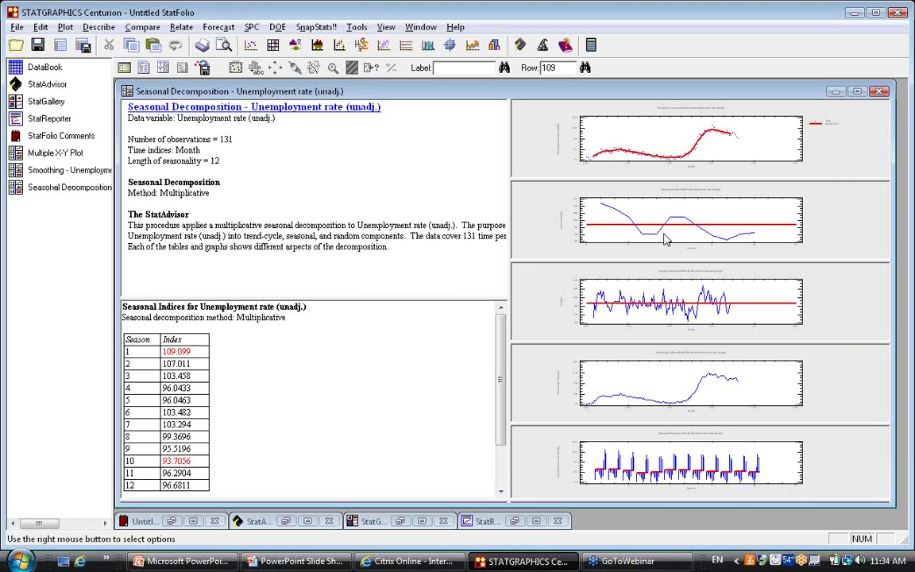
- View the trend-cycle component plot and the seasonal index plot enlarged, and return to the multi-pane decomposition view
double_click(714, 161)
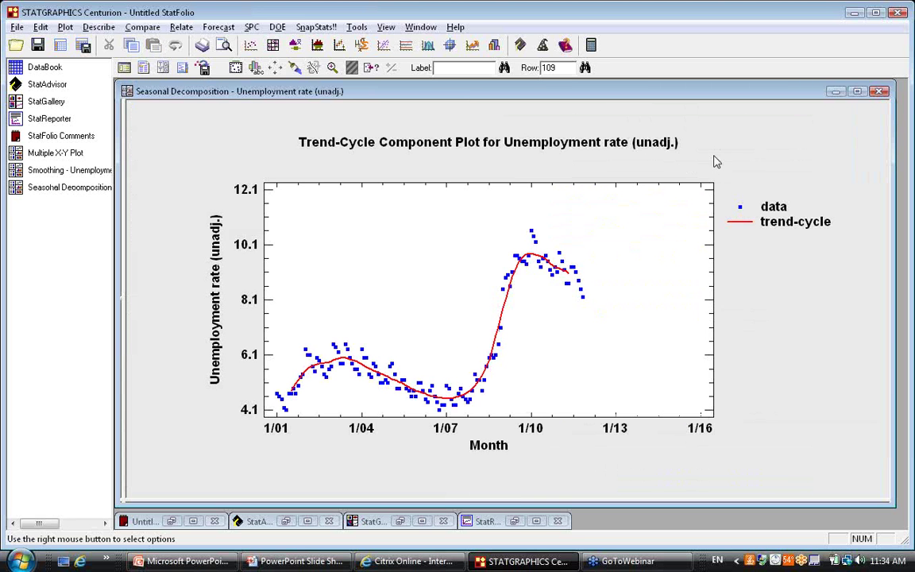
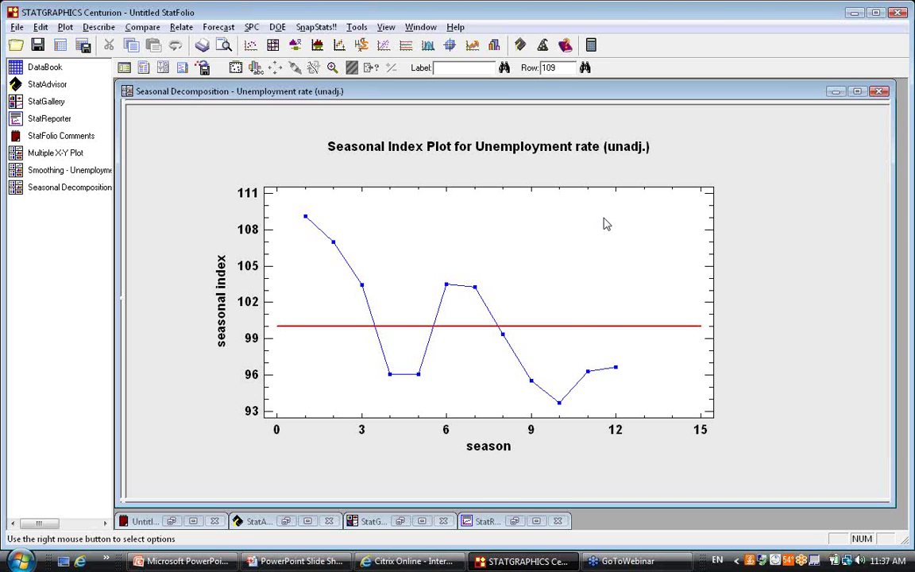
double_click(560, 197)
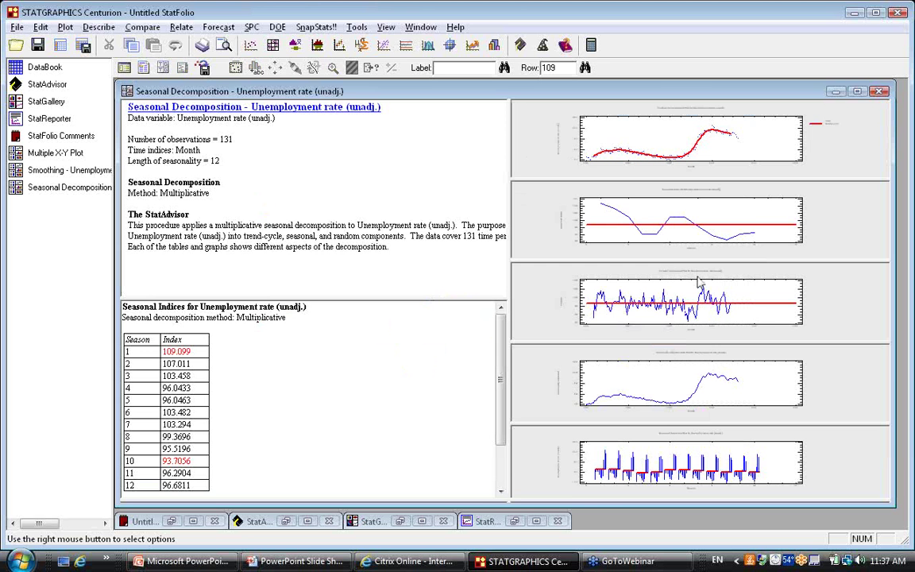
- Identify the last data point on the enlarged seasonally adjusted data plot, and enlarge the seasonal subseries plot
double_click(739, 367)
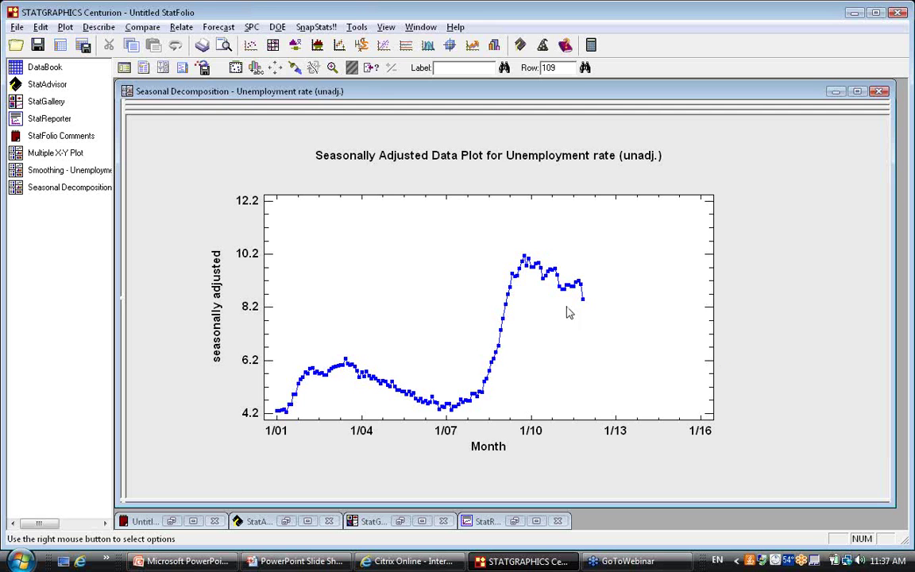
left_click(583, 303)
left_click(749, 312)
double_click(748, 312)
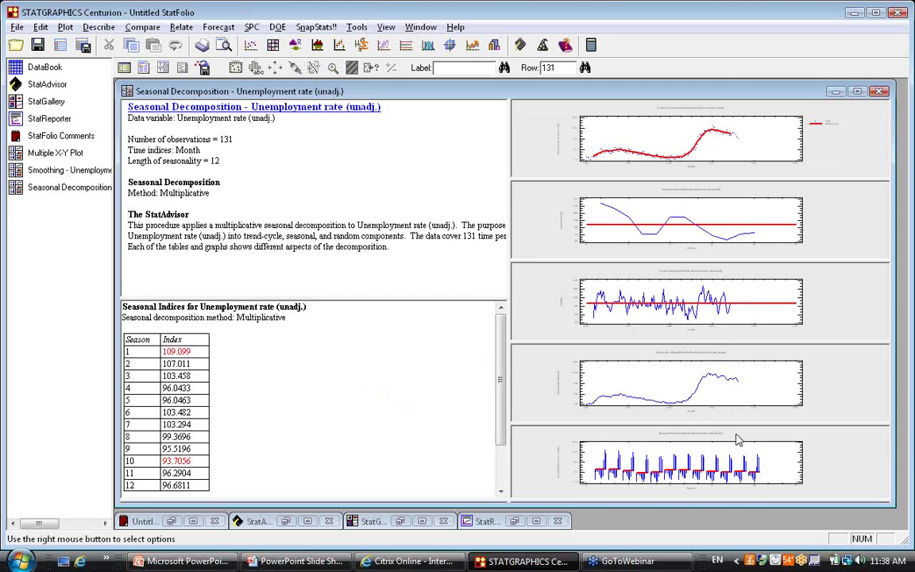
double_click(738, 438)
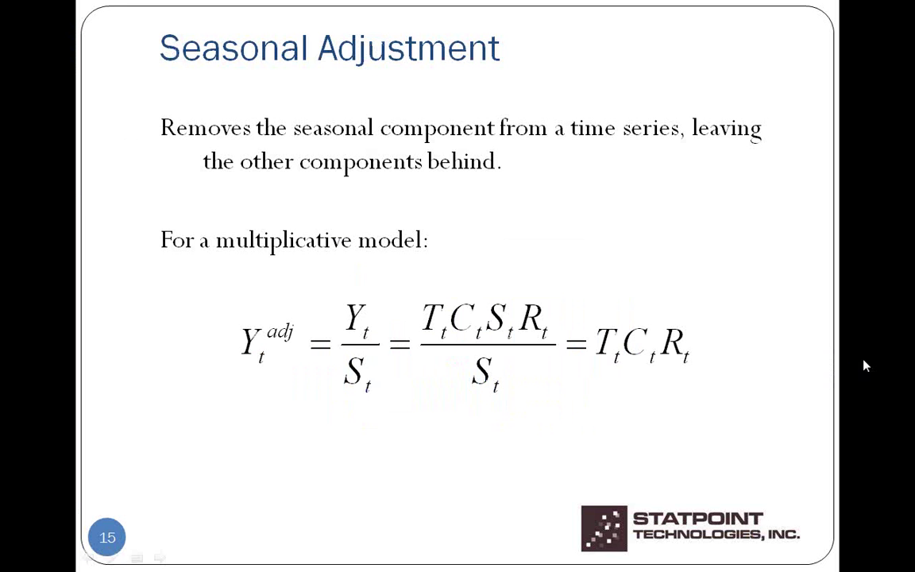
- Advance the slide show from the Seasonal Adjustment slide to the Forecasting slide
left_click(865, 362)
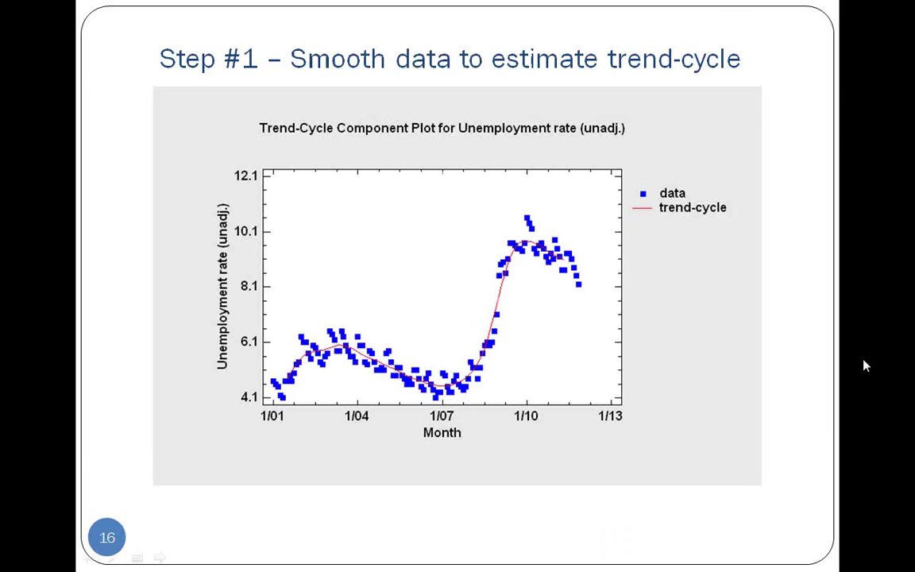
left_click(864, 365)
left_click(863, 359)
left_click(863, 360)
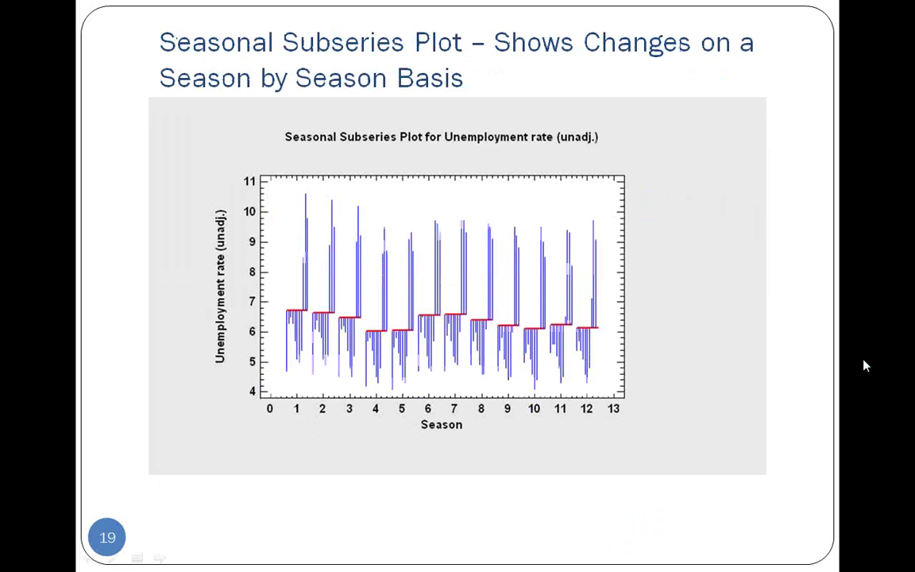
left_click(866, 365)
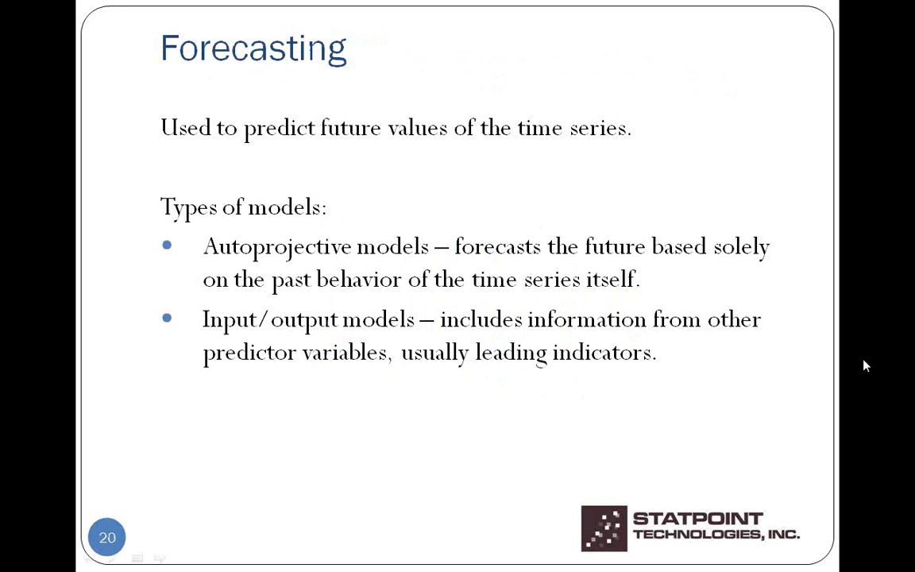
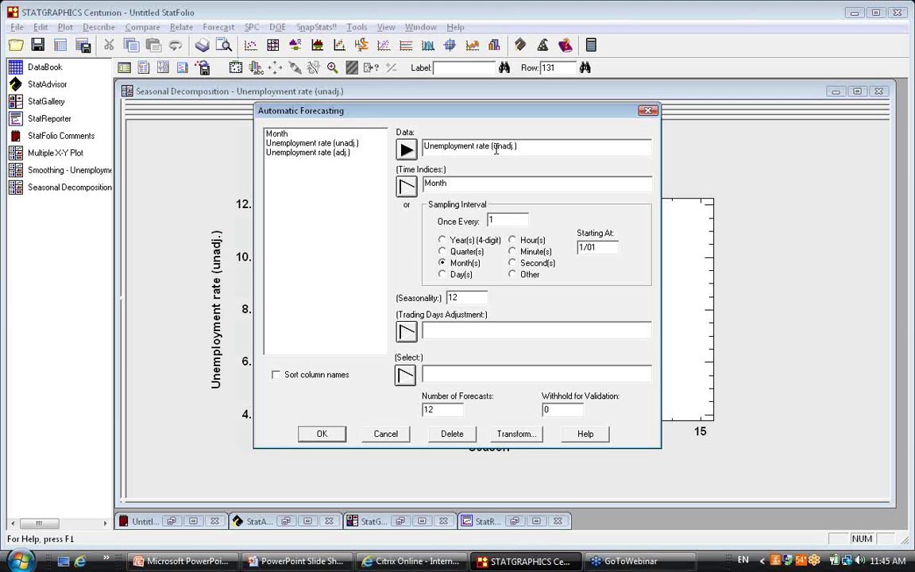
- Accept the Automatic Forecasting inputs: Unemployment rate (unadj.), Month time indices, seasonality 12, 12 forecasts and 0 withheld for validation
left_click(459, 185)
left_click(462, 298)
double_click(462, 298)
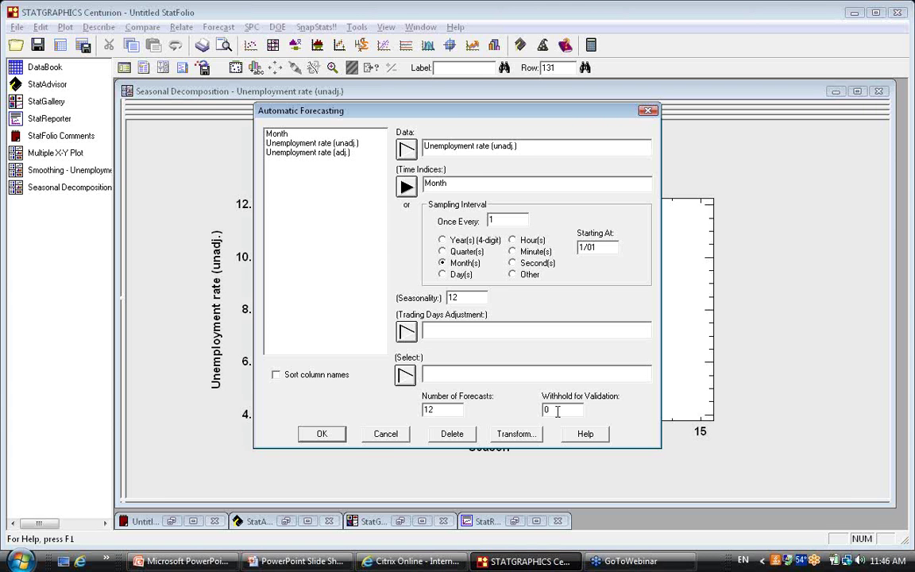
key("BackSpace")
type("12")
key("BackSpace")
key("BackSpace")
type("0")
left_click(321, 434)
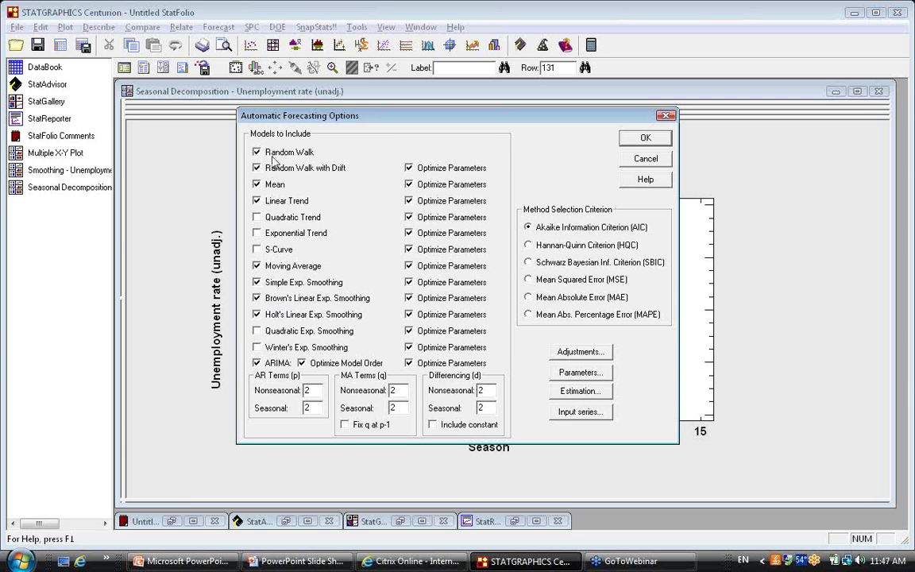
- Include the Quadratic Trend, Exponential Trend, S-Curve, Quadratic Exp. Smoothing and Winter's Exp. Smoothing models in the automatic forecasting
left_click(257, 216)
left_click(257, 232)
left_click(257, 249)
left_click(259, 330)
left_click(257, 347)
key("Tab")
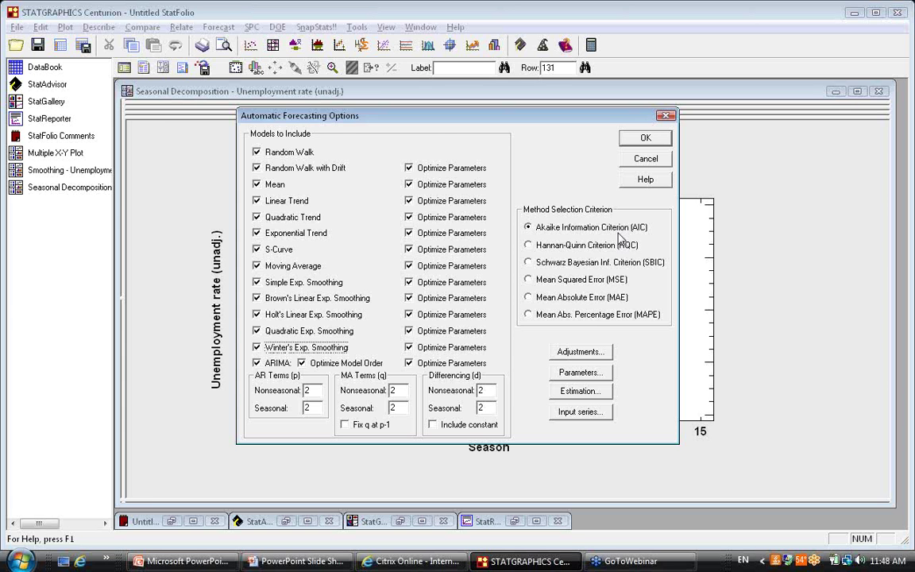
- Switch to the PowerPoint slide show and advance to the Akaike Information Criterion (AIC) slide
key("alt+Tab")
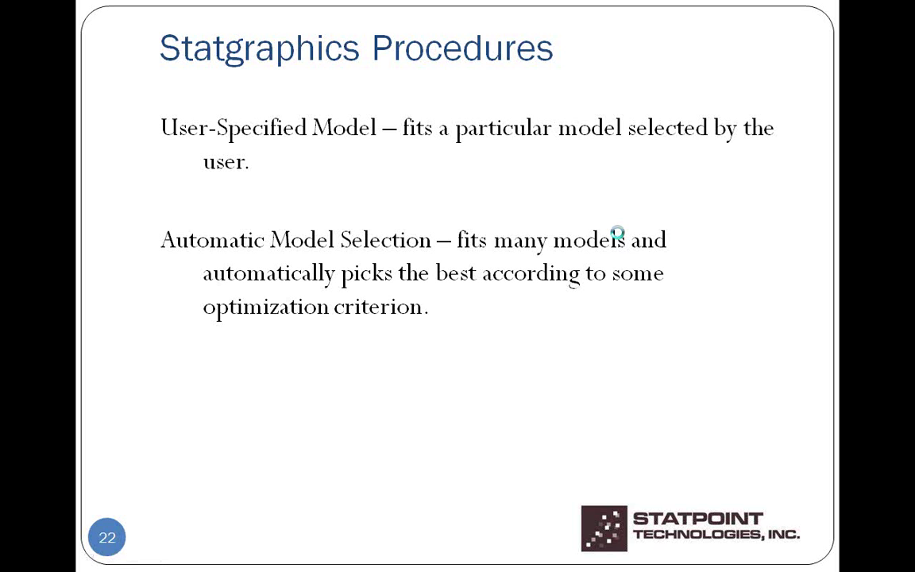
left_click(618, 233)
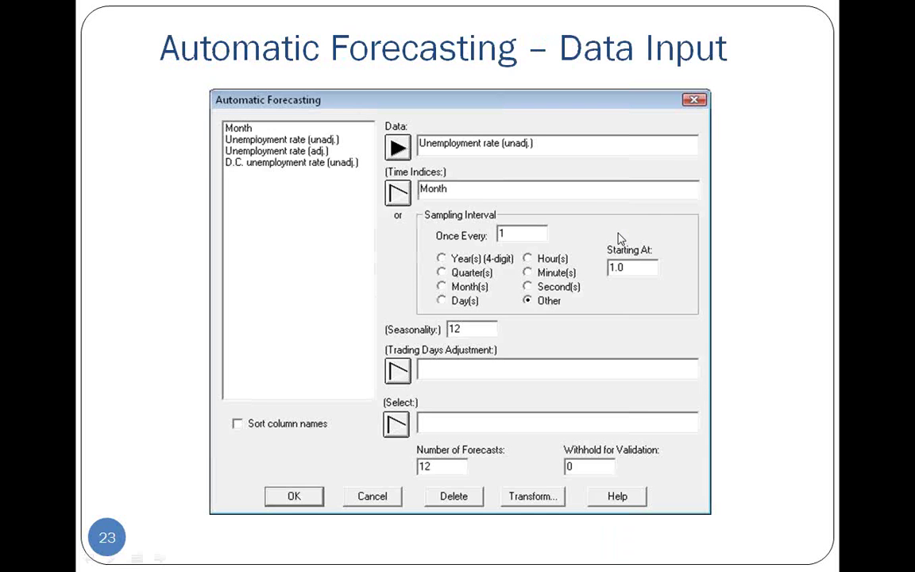
left_click(619, 238)
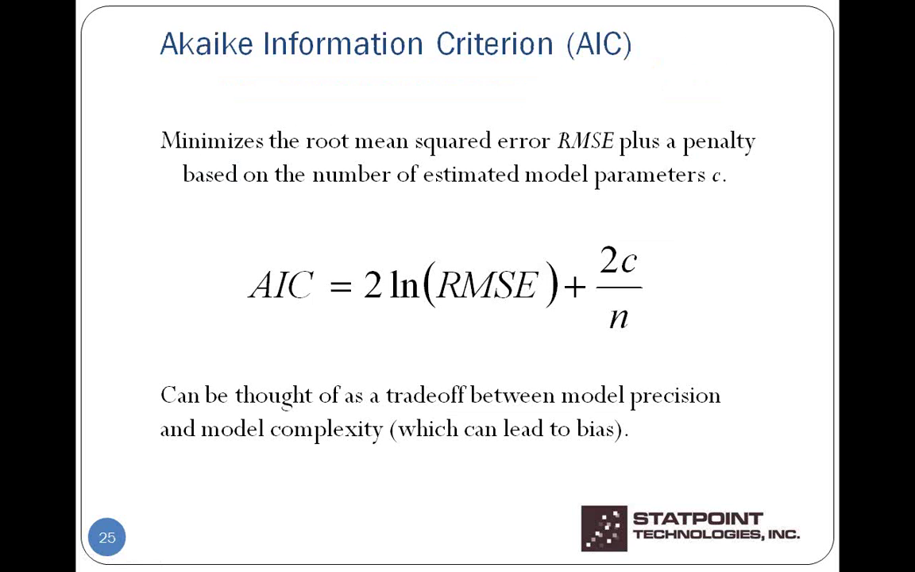
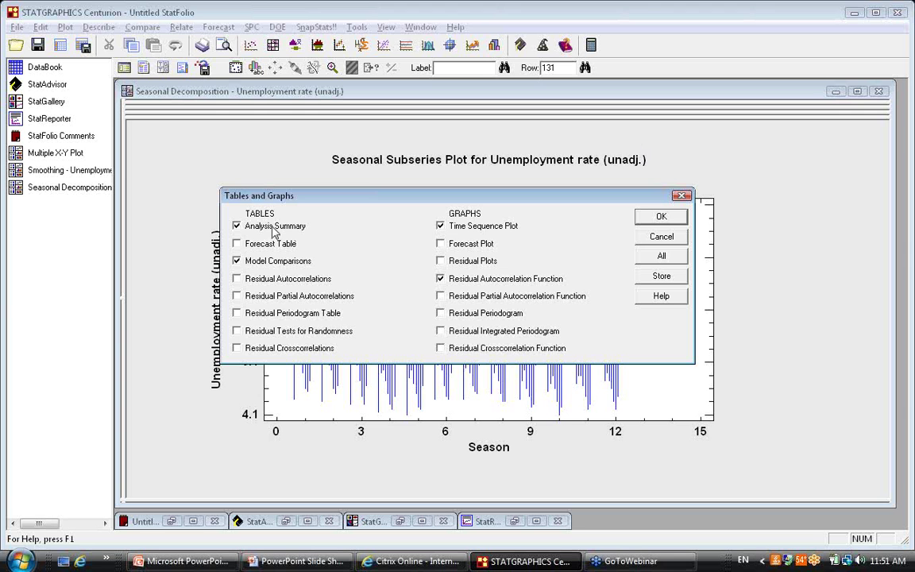
- Generate the automatic forecast with only the Analysis Summary and Forecast Plot, and enlarge the forecast plot
left_click(262, 262)
left_click(453, 226)
left_click(457, 246)
left_click(465, 278)
left_click(662, 217)
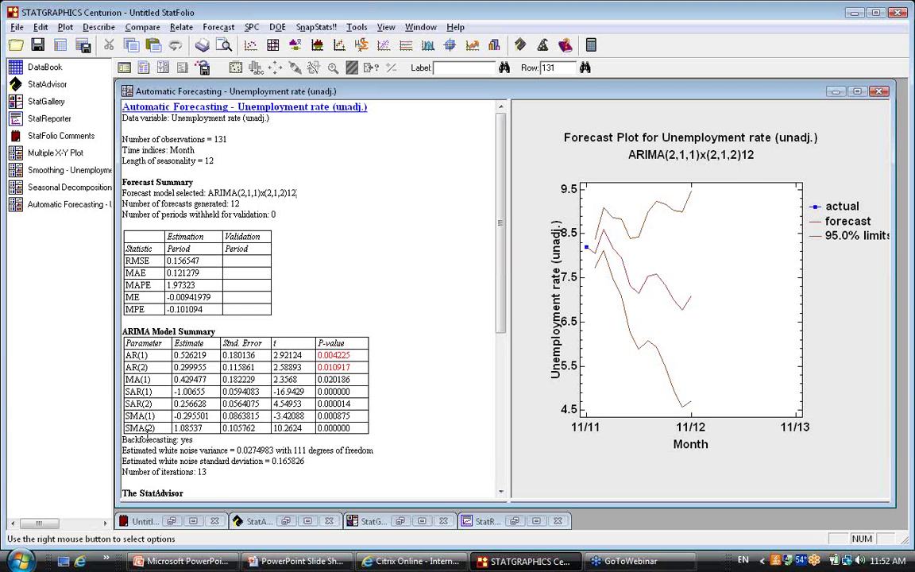
double_click(747, 245)
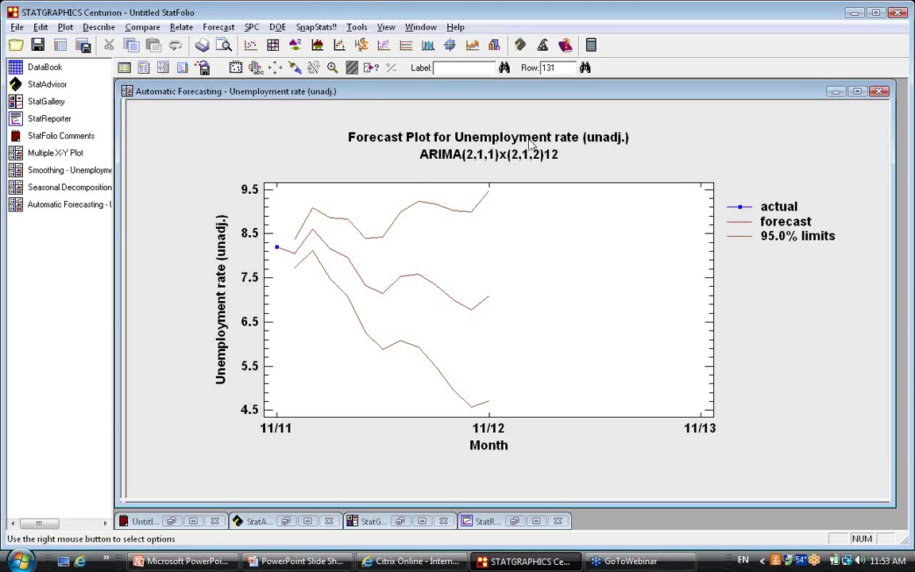
- Rerun the automatic forecast on Unemployment rate (adj.) with Month as time indices and the seasonality left blank
left_click(126, 68)
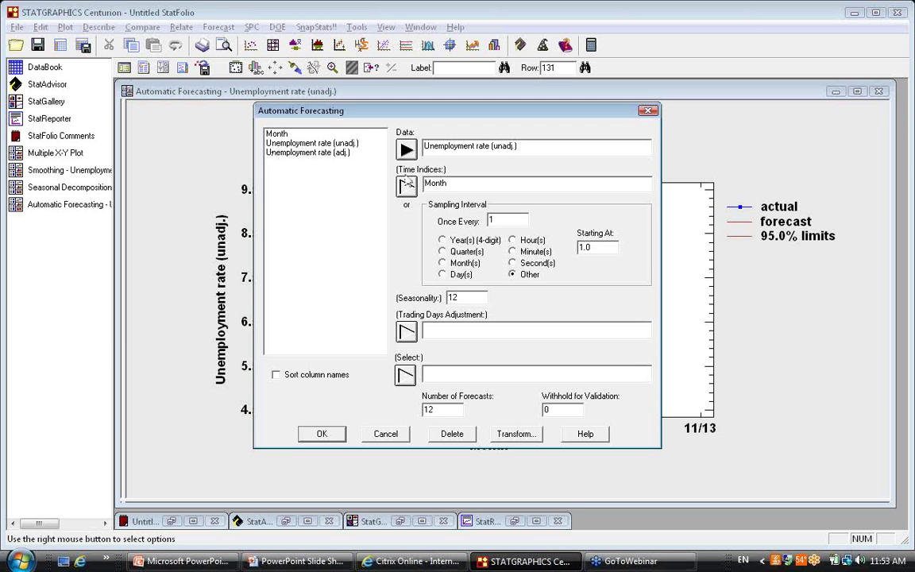
left_click(345, 153)
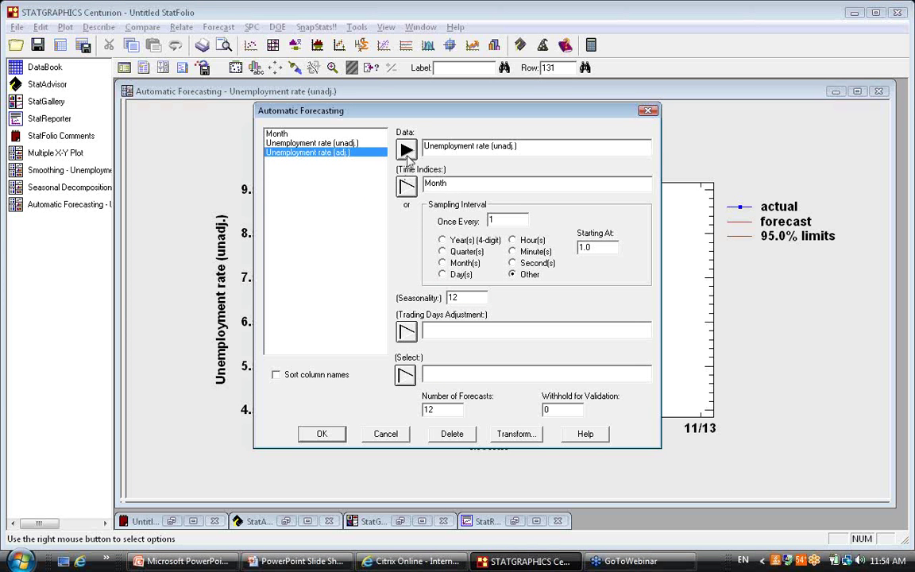
left_click(406, 150)
left_click_drag(478, 296, 403, 300)
key("BackSpace")
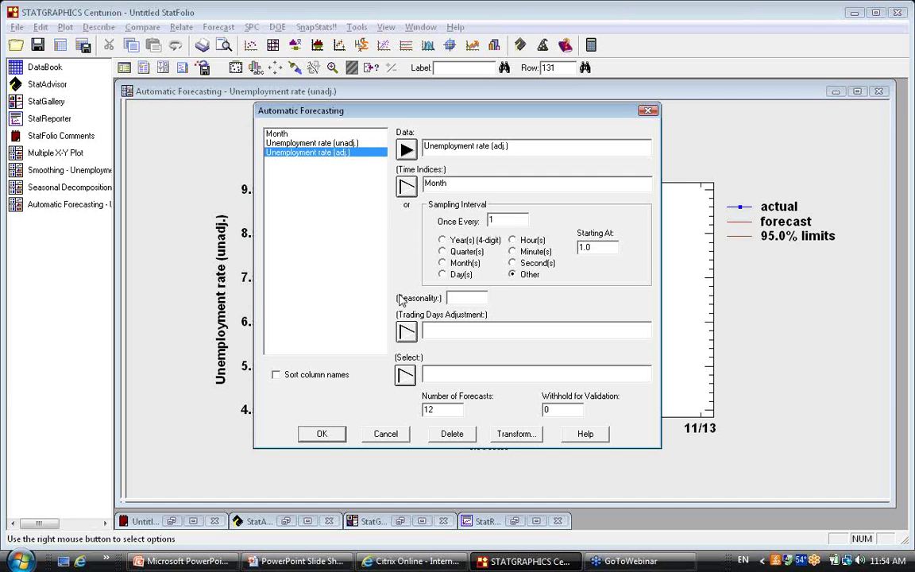
left_click(322, 434)
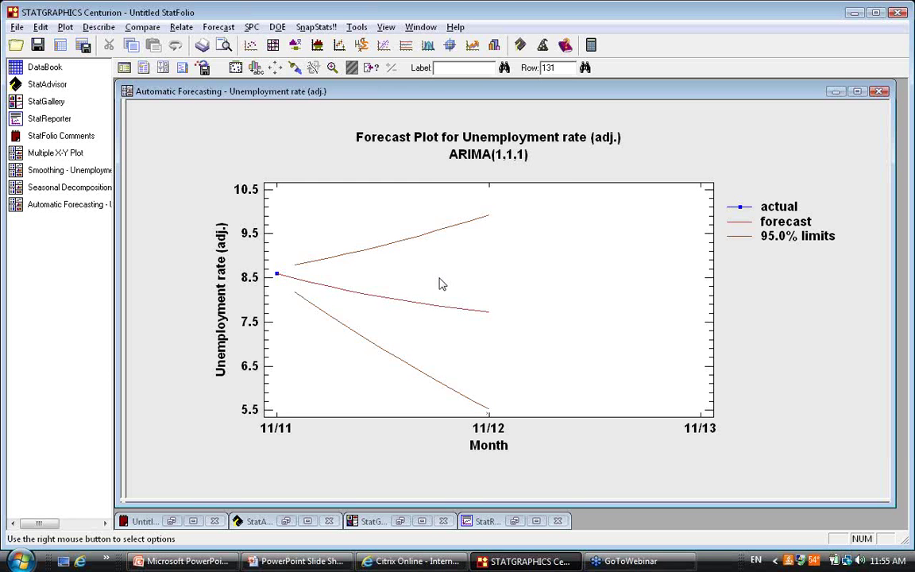
- Start a new StatFolio without saving the current StatFolio or the data in sheet A
left_click(16, 27)
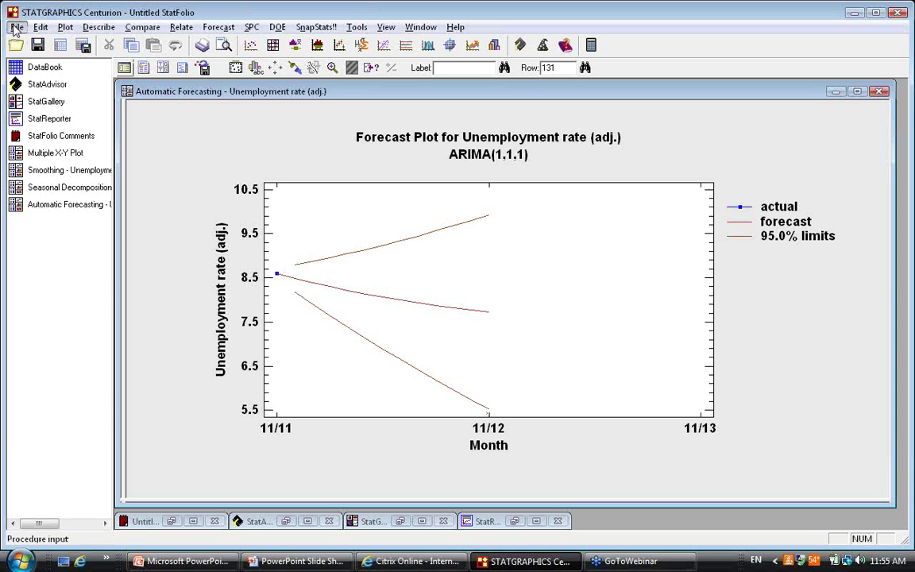
left_click(30, 43)
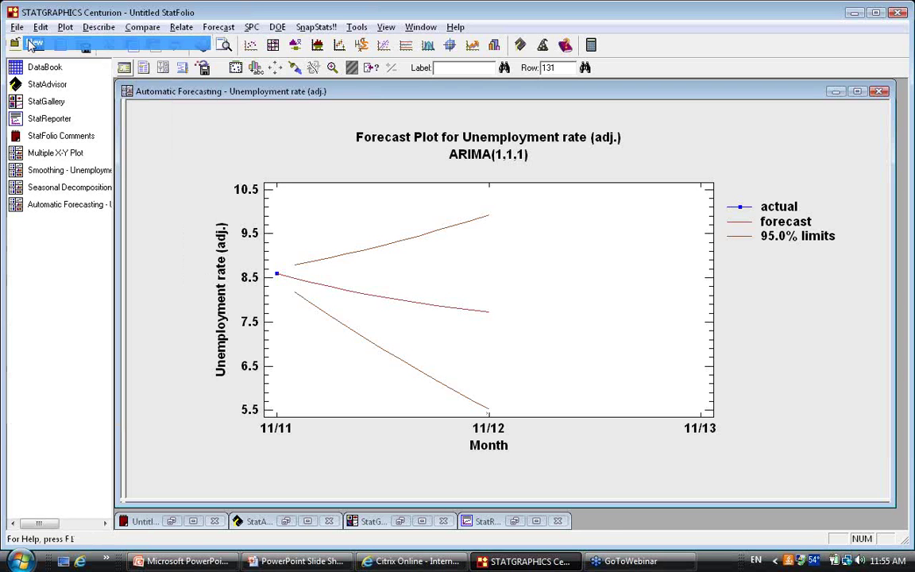
left_click(468, 315)
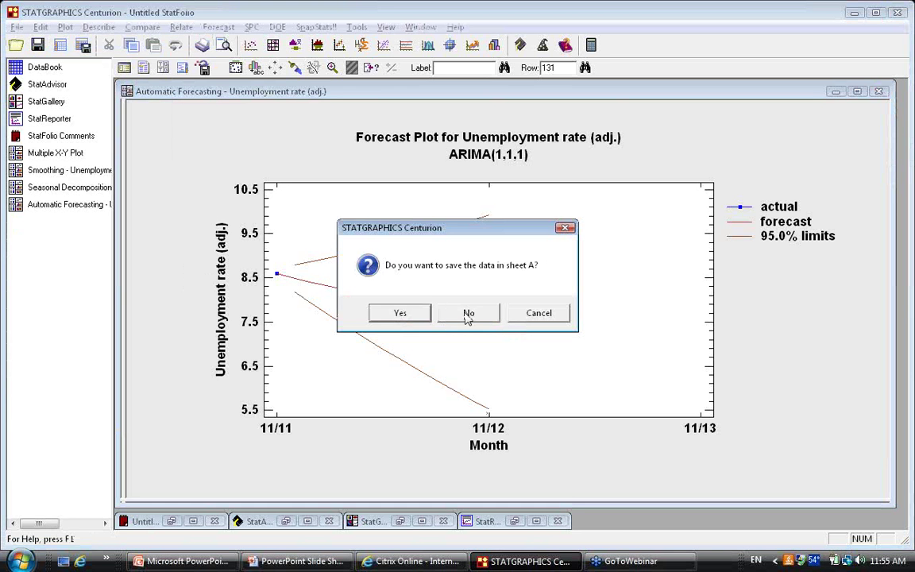
left_click(468, 315)
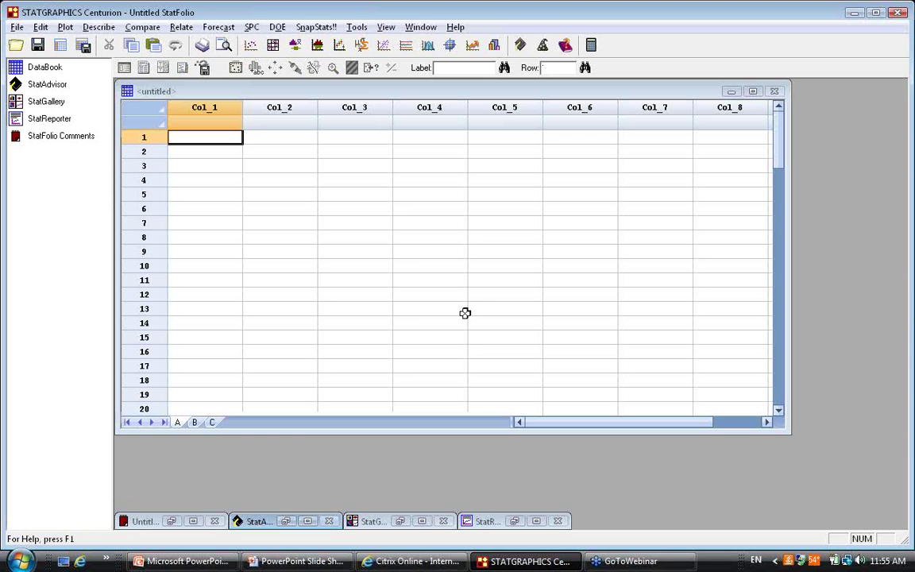
- Open the recent data file stockdata.sgd
left_click(13, 28)
mouse_move(176, 401)
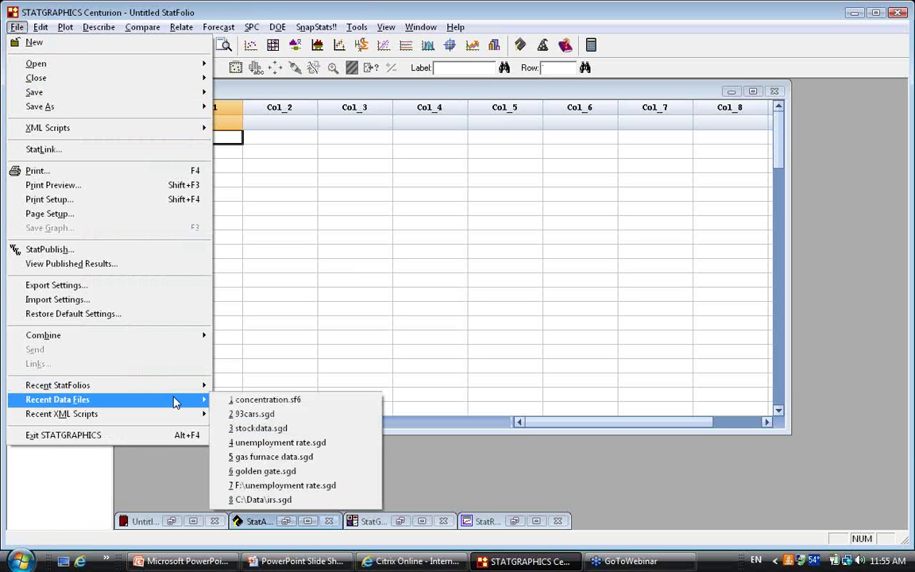
left_click(242, 429)
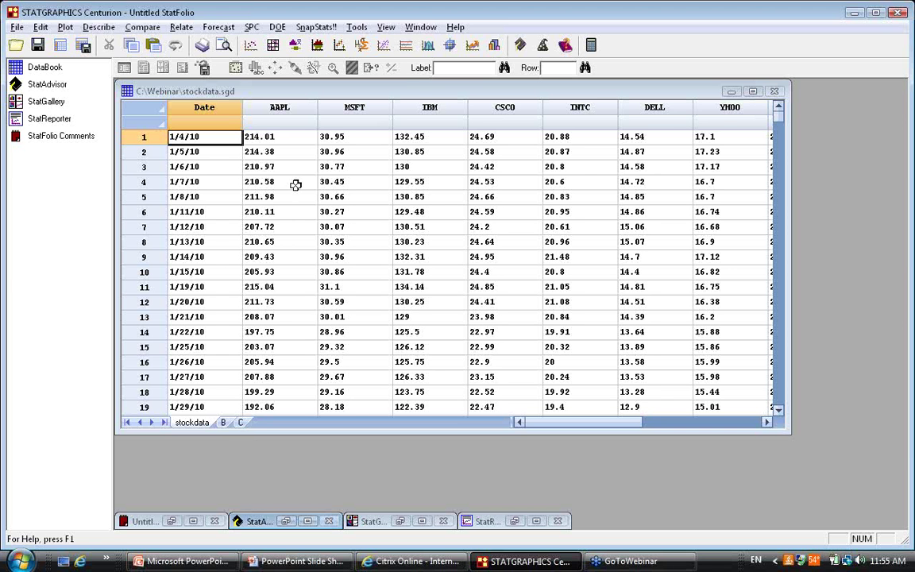
- Examine the stock data from the first row down to the last date in the Date column
left_click(229, 139)
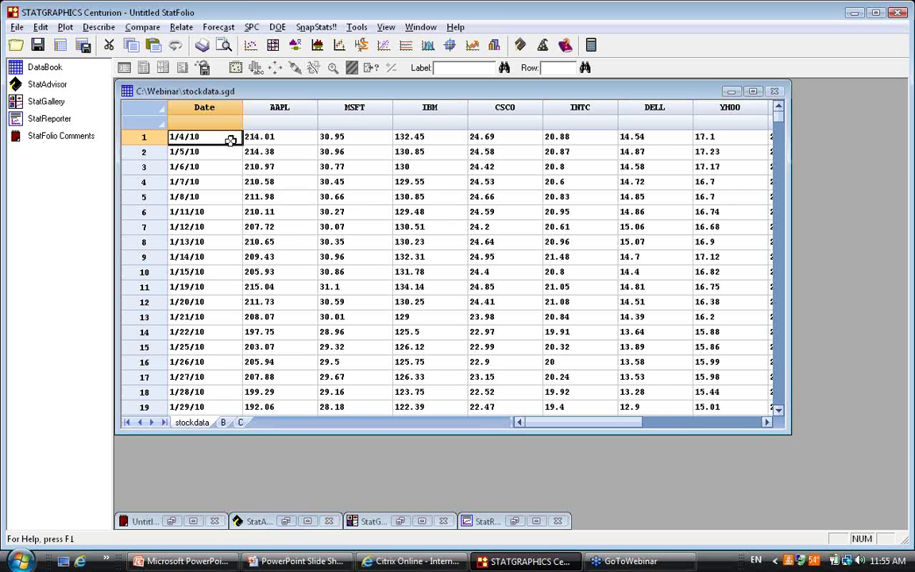
key("Page_Down")
key("Page_Down")
key("Page_Down")
key("Page_Down")
key("Page_Down")
key("Page_Down")
key("Page_Down")
key("Page_Down")
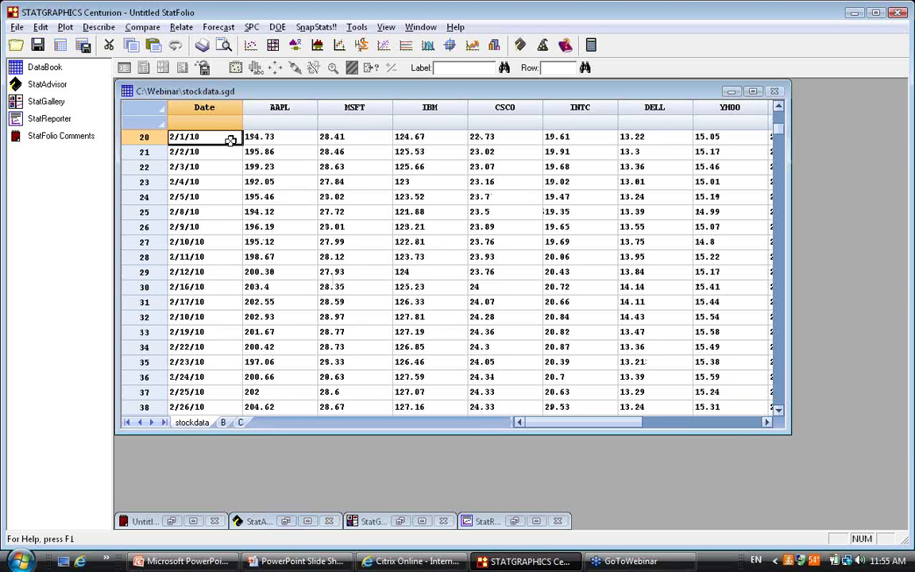
key("Page_Down")
key("Page_Down")
key("Page_Down")
key("Page_Down")
key("Page_Down")
key("Page_Down")
key("Page_Down")
key("Page_Down")
key("Page_Down")
key("Page_Down")
key("Page_Down")
key("Page_Down")
key("Page_Down")
key("Page_Down")
key("Page_Down")
key("Page_Down")
key("Page_Down")
key("Page_Down")
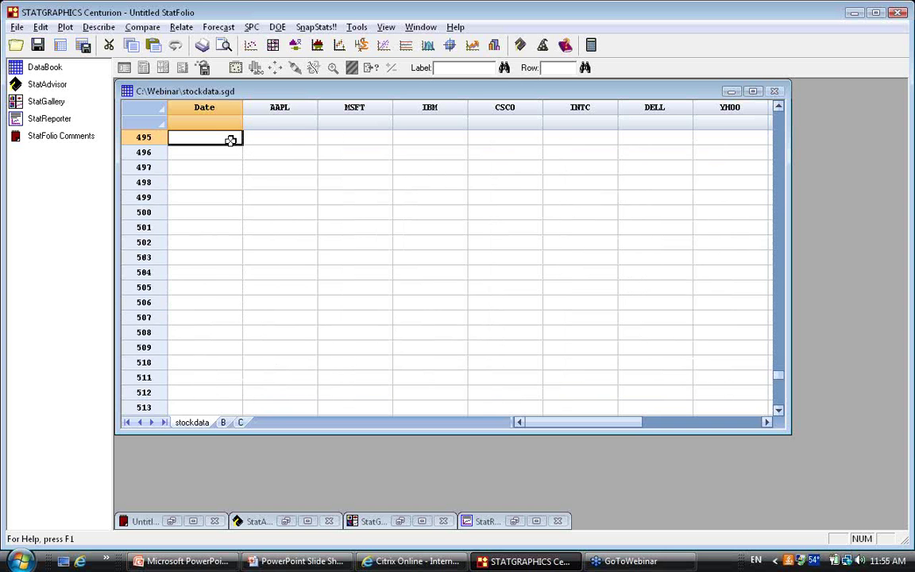
key("Page_Up")
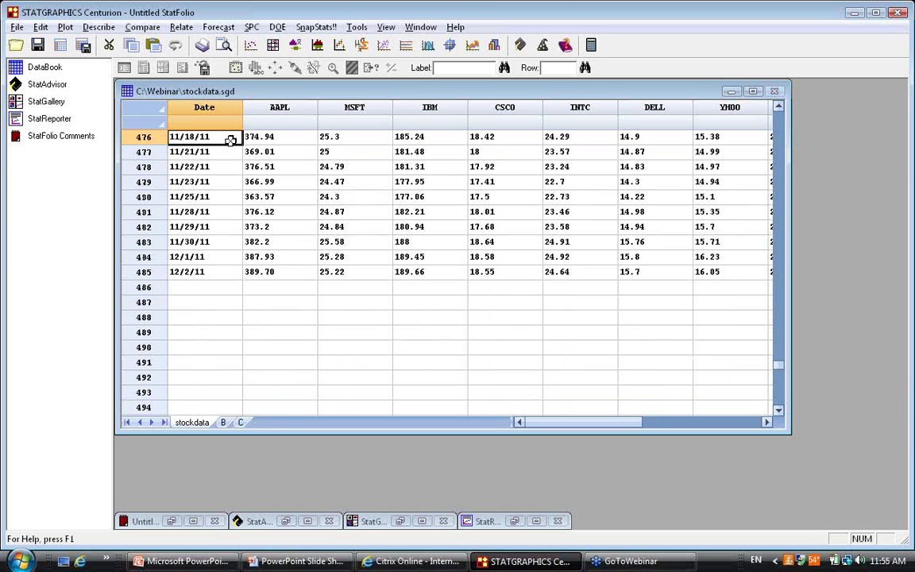
left_click(208, 271)
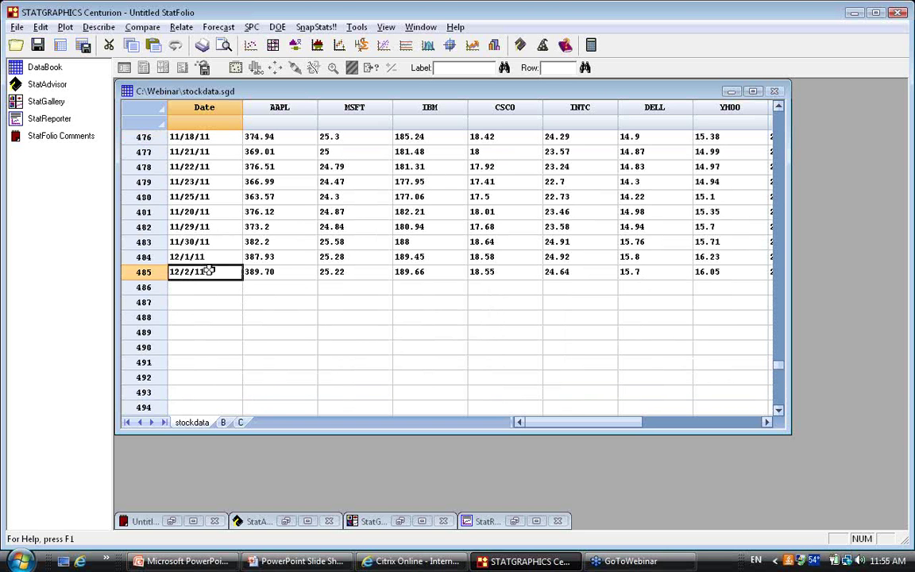
- Switch to the PowerPoint slide show and advance to slide 28, the closing prices of Apple Inc. common stock
left_click(179, 561)
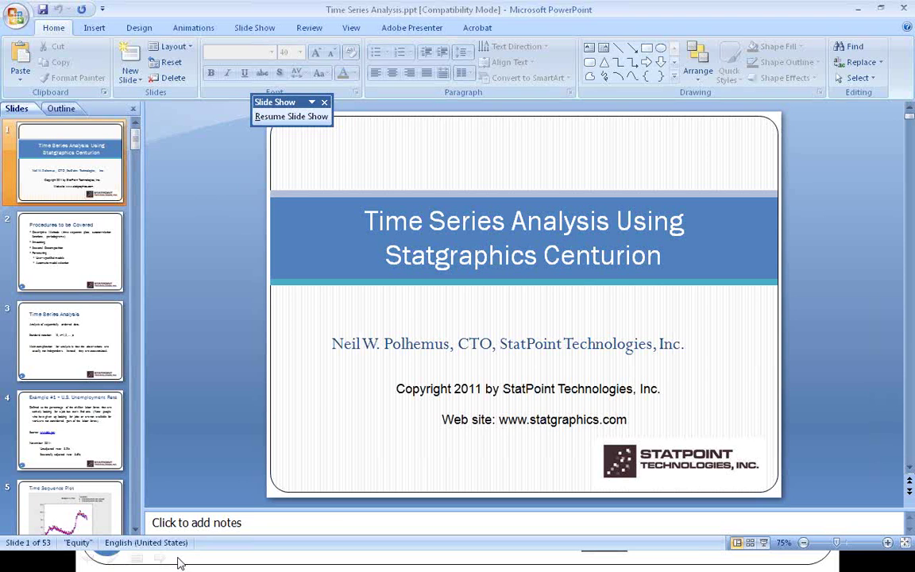
left_click(180, 562)
key("alt+Tab")
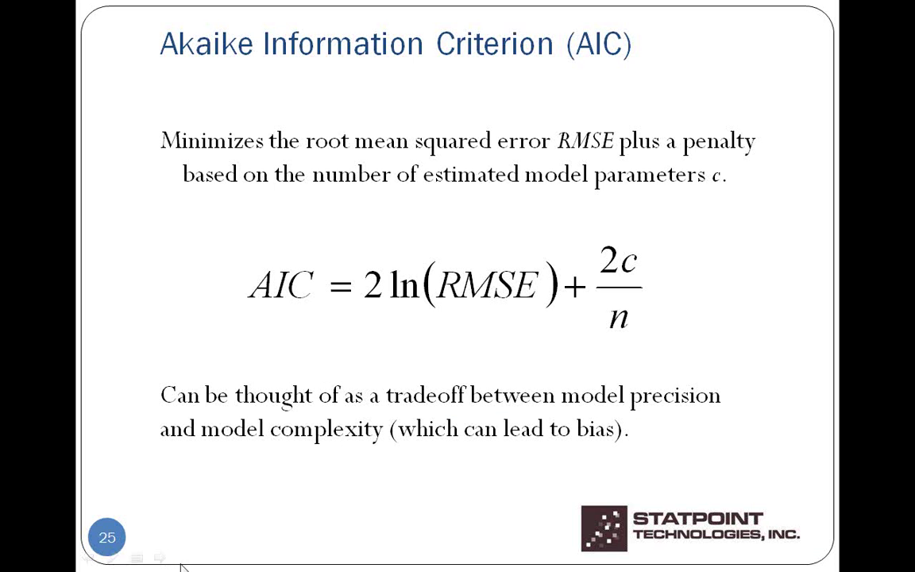
left_click(324, 374)
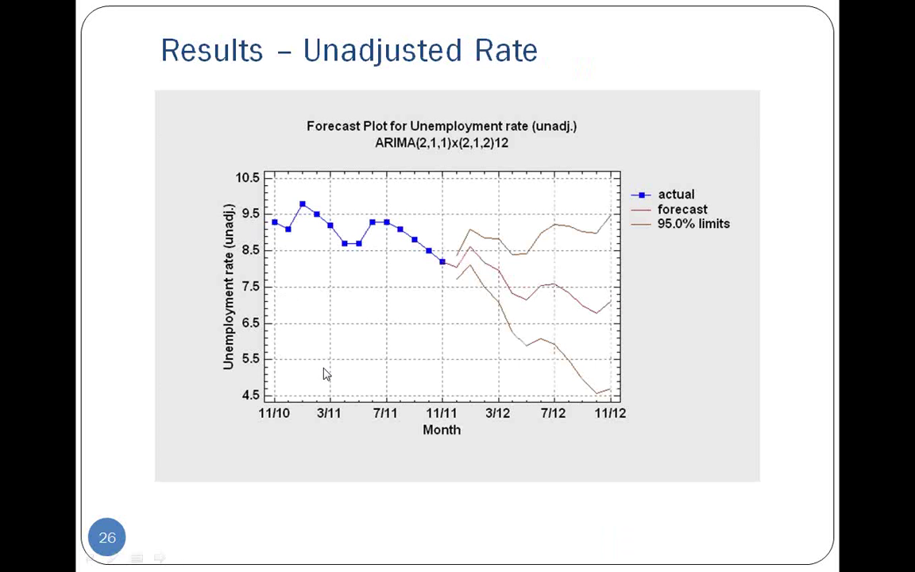
left_click(324, 374)
left_click(324, 374)
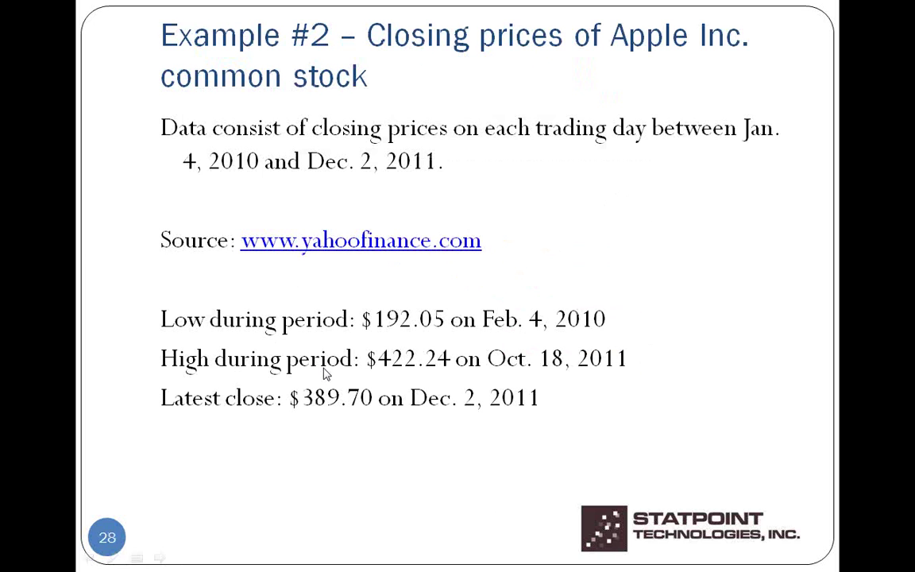
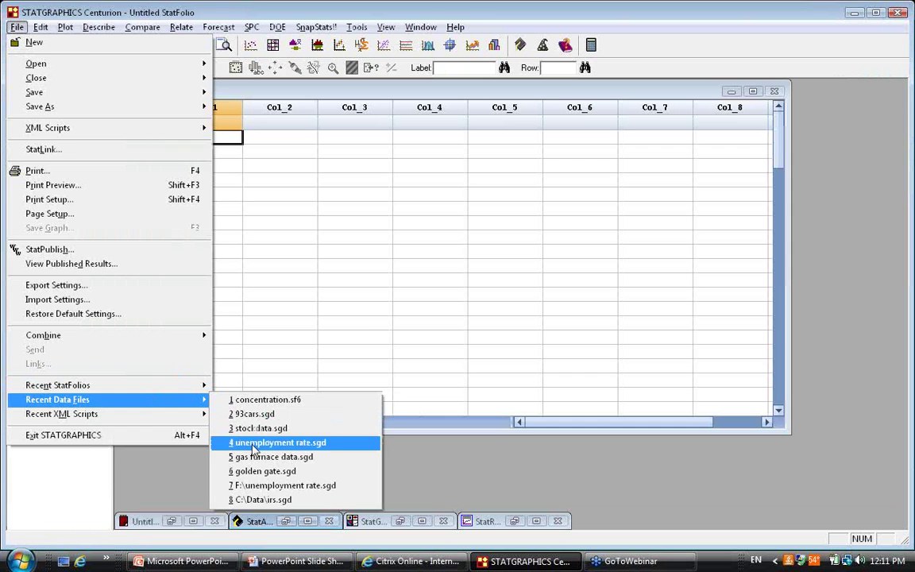
- Open the recent data file unemployment rate.sgd and start time series Descriptive Methods on Unemployment rate (adj.) with Month as time indices
left_click(262, 442)
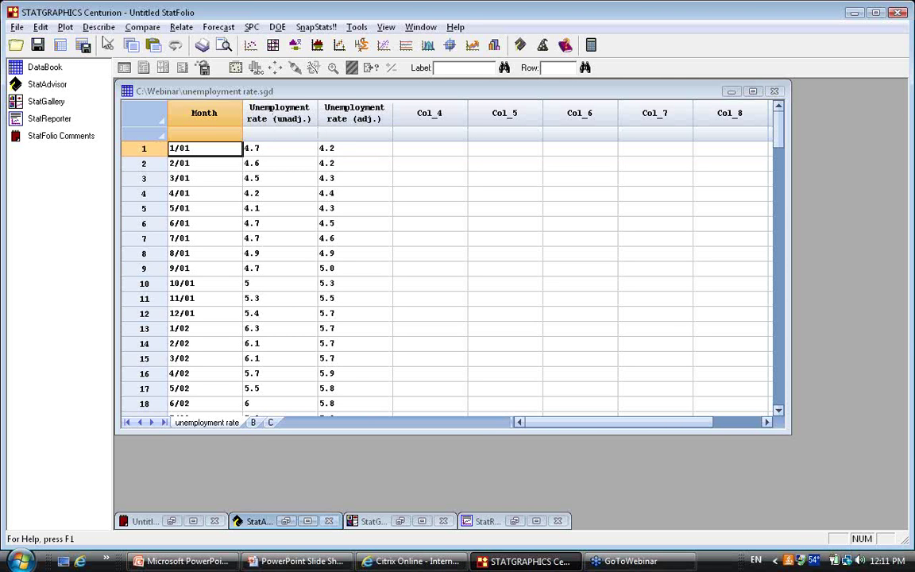
left_click(101, 28)
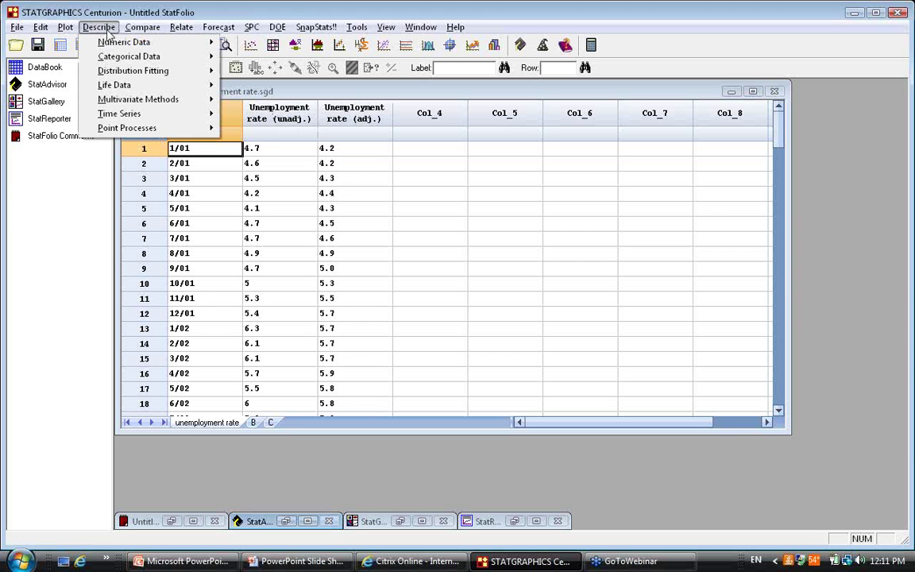
mouse_move(139, 114)
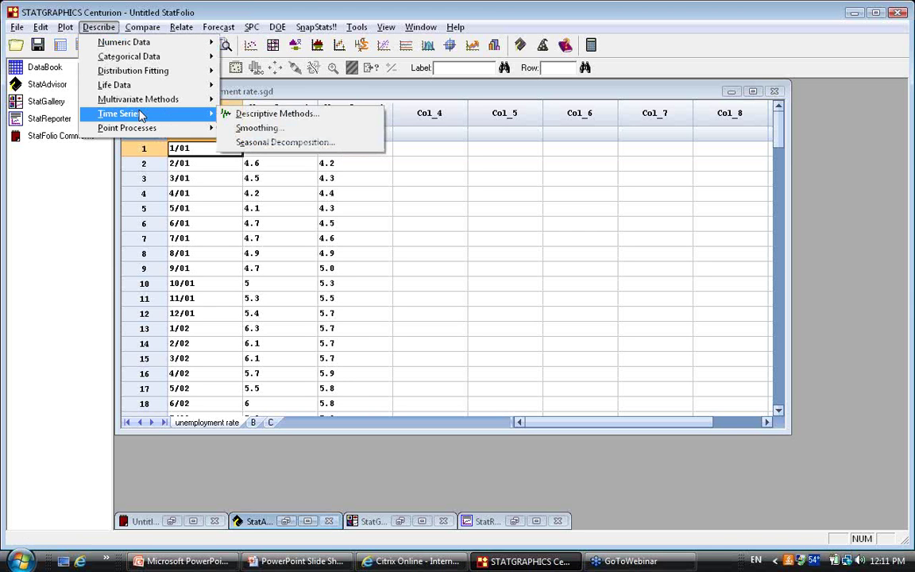
left_click(252, 116)
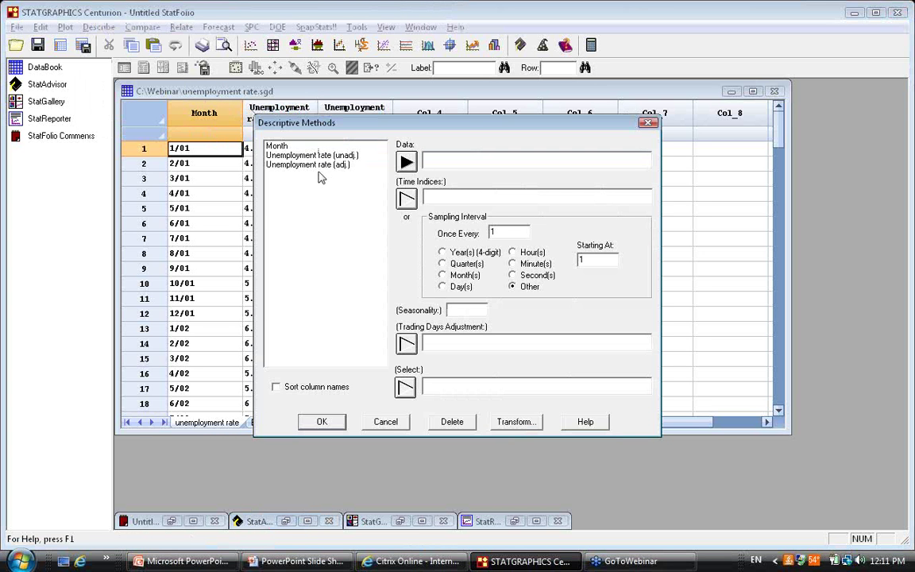
left_click(322, 165)
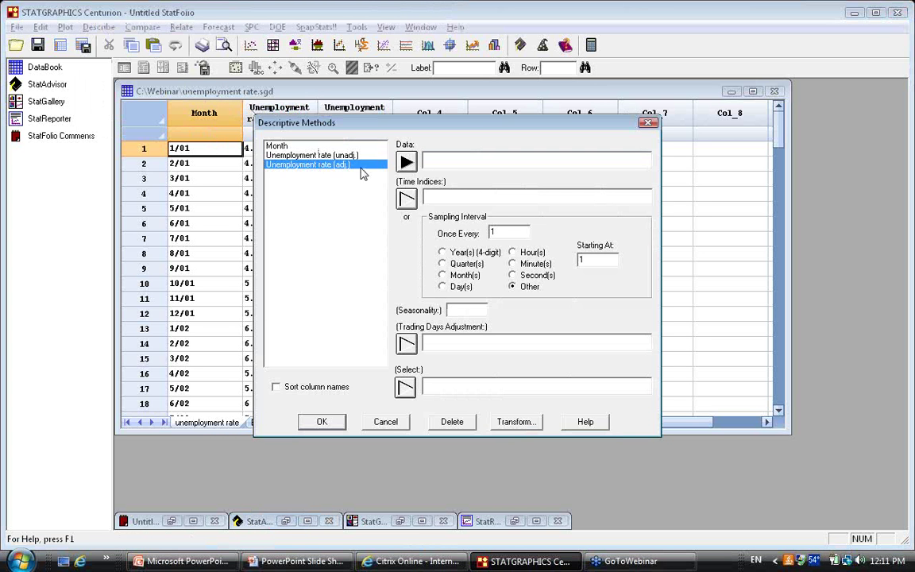
left_click(414, 166)
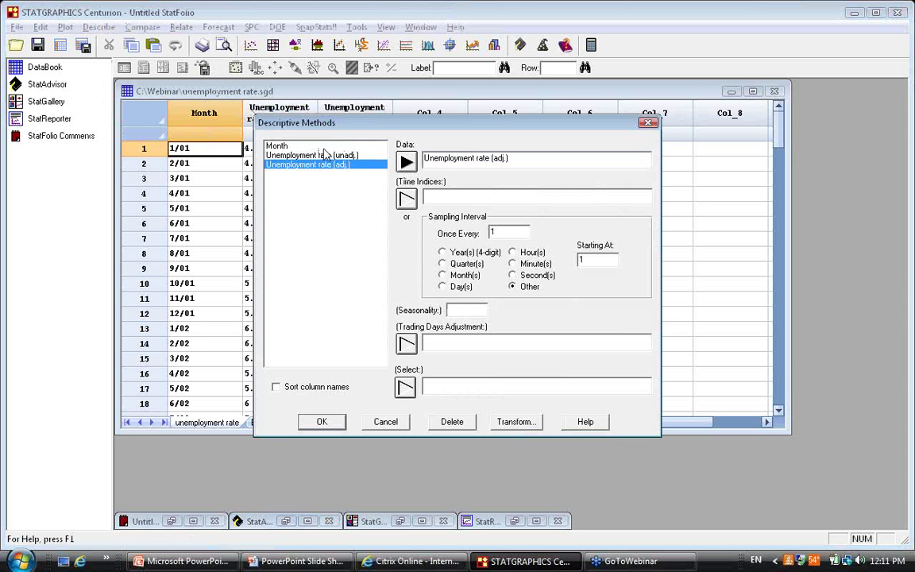
left_click(405, 198)
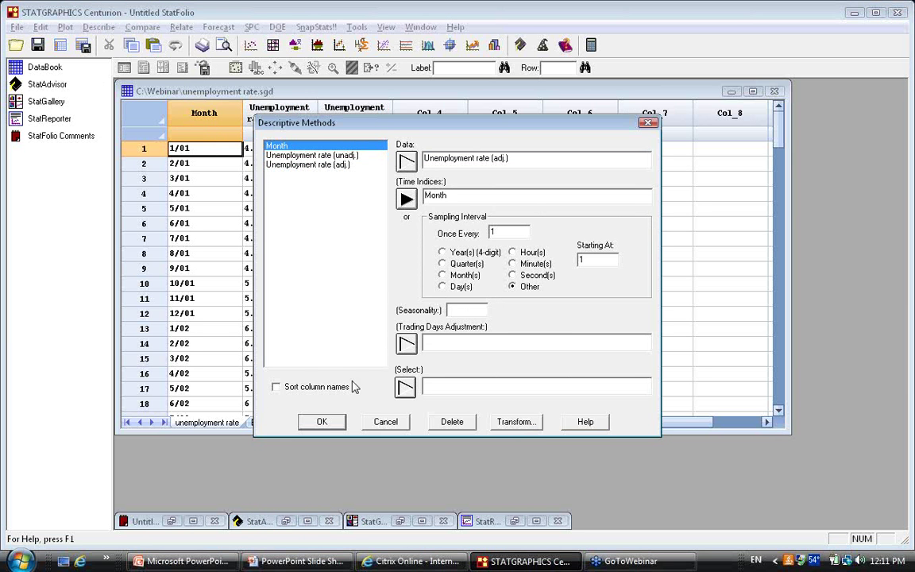
left_click(328, 423)
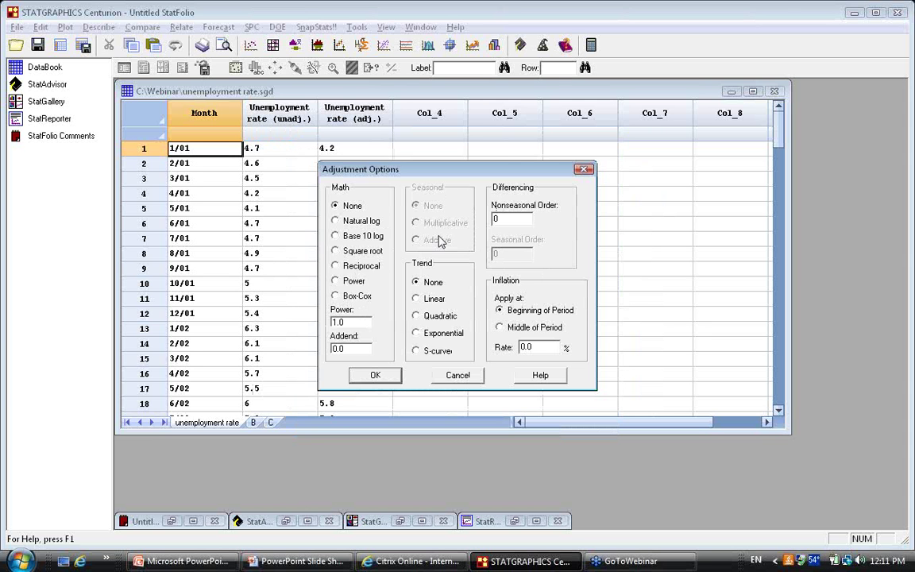
- Keep the data unadjusted, output the Analysis Summary, Autocorrelations table and Autocorrelation Function graph, and maximize the graph pane
left_click(378, 375)
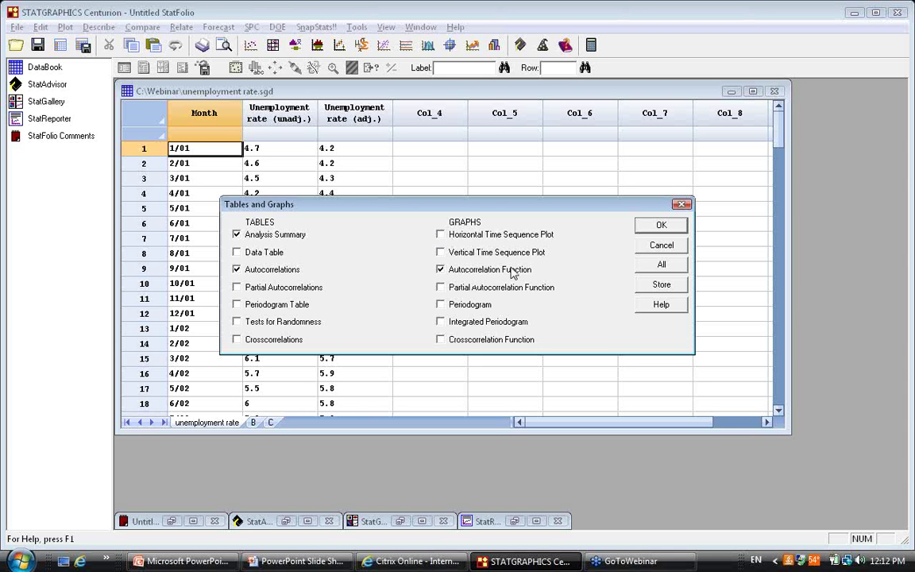
left_click(661, 226)
double_click(596, 240)
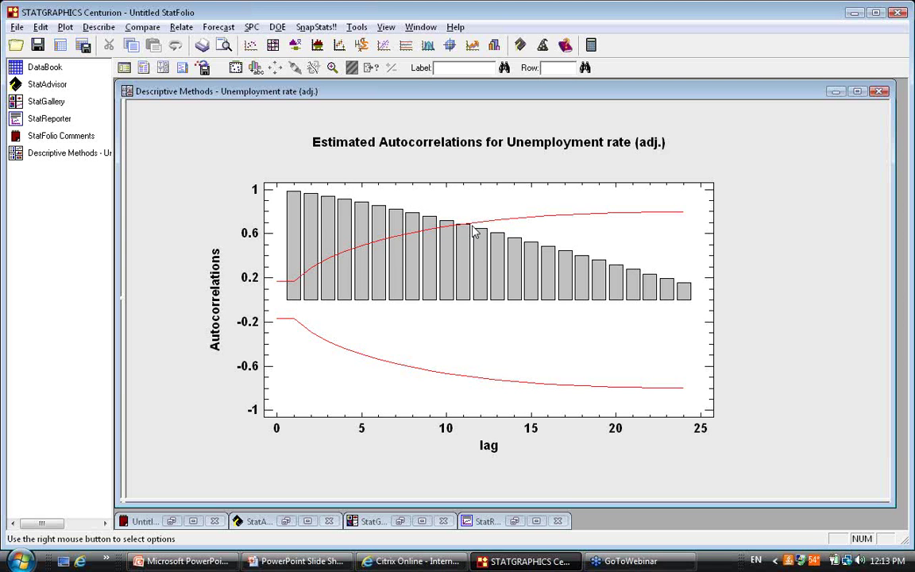
- Set the nonseasonal differencing order to 1 for the autocorrelation analysis of Unemployment rate (adj.)
right_click(494, 177)
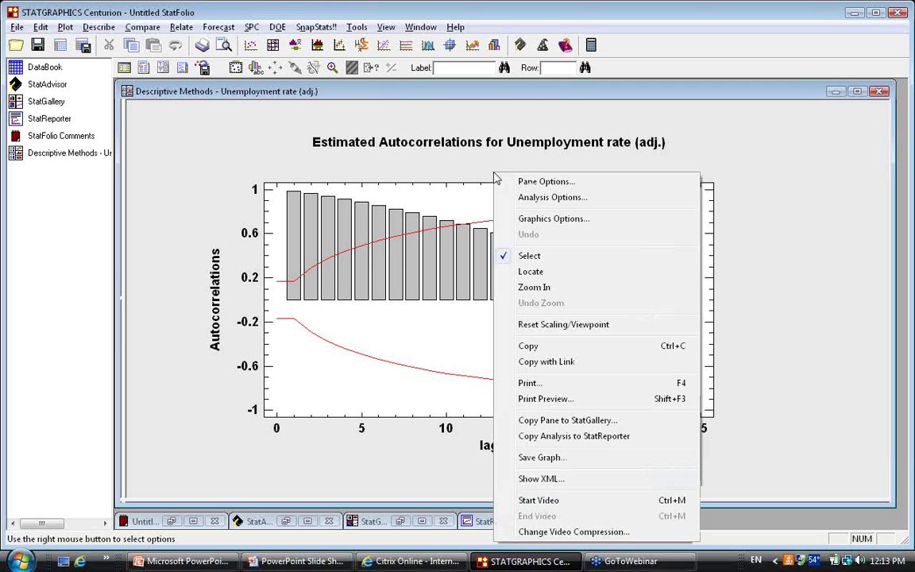
left_click(530, 198)
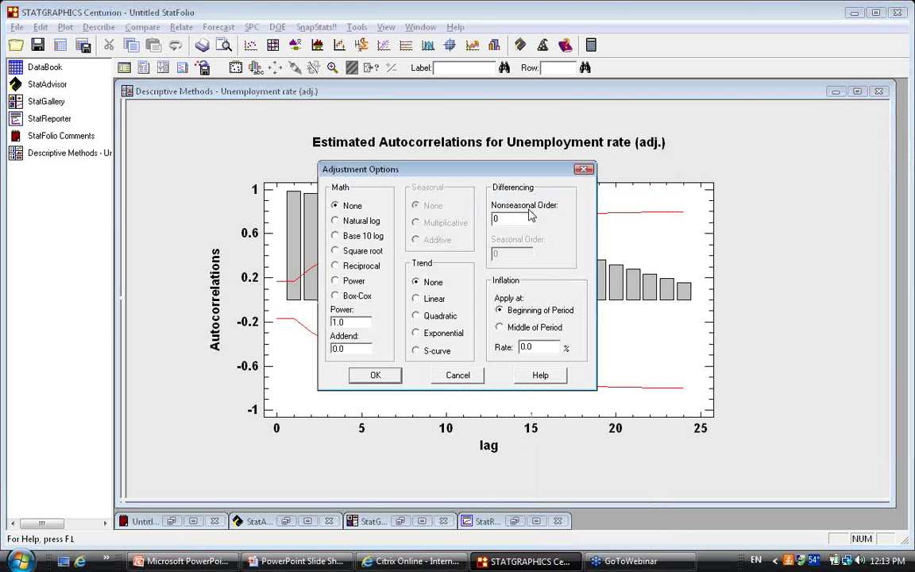
double_click(523, 217)
type("1")
left_click(378, 375)
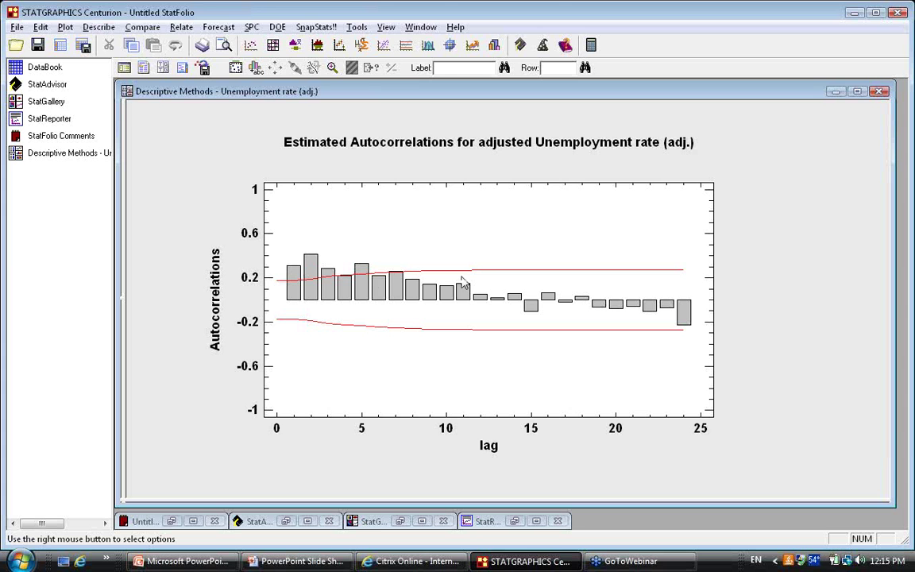
- Switch to the PowerPoint slide show and advance to slide 39, Partial Autocorrelation Function
key("alt+Tab")
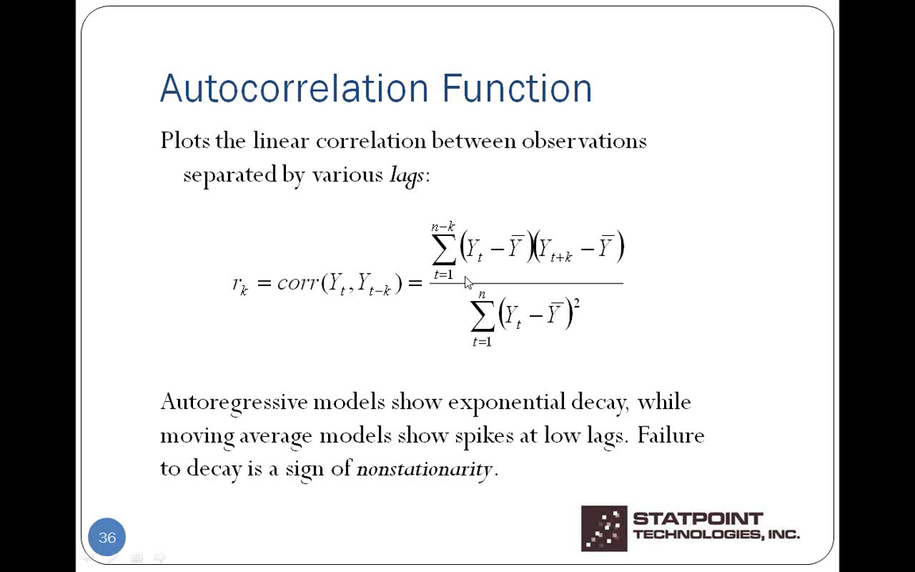
left_click(623, 275)
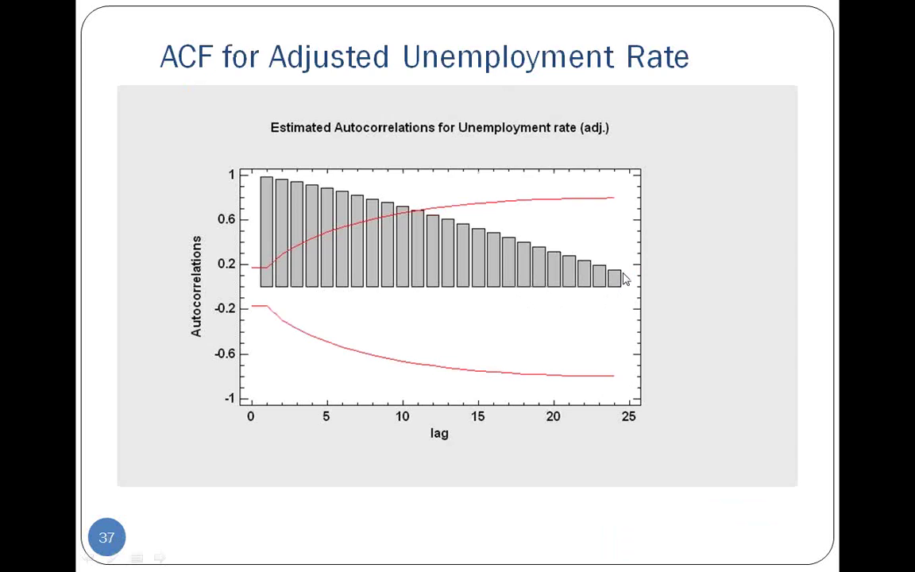
left_click(624, 278)
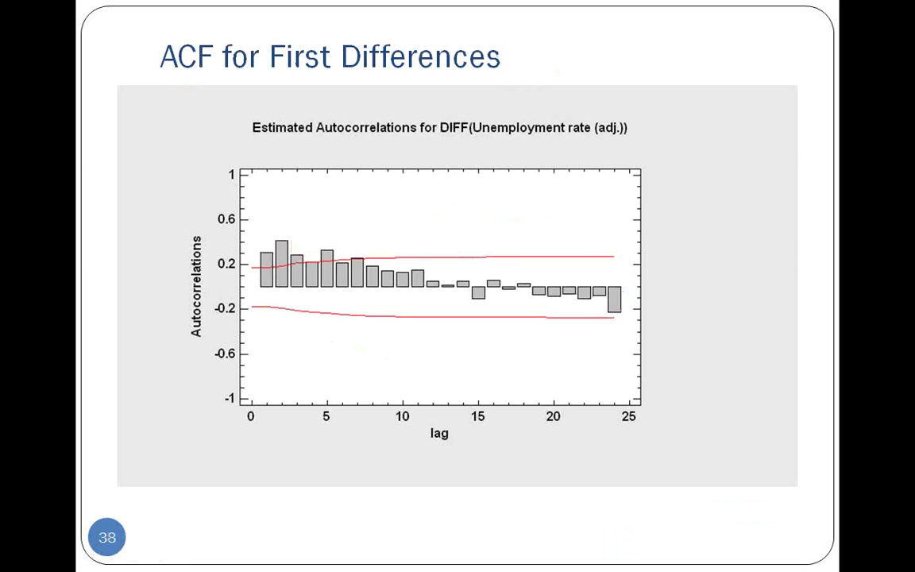
key("Right")
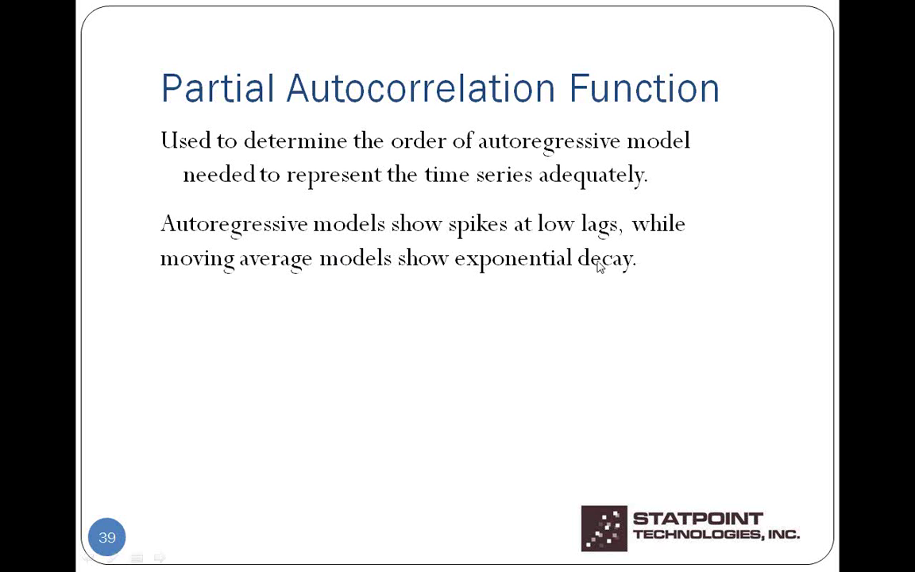
- Return to STATGRAPHICS, replace the Autocorrelation Function graph with the Partial Autocorrelation Function, and maximize that graph pane
key("alt+Tab")
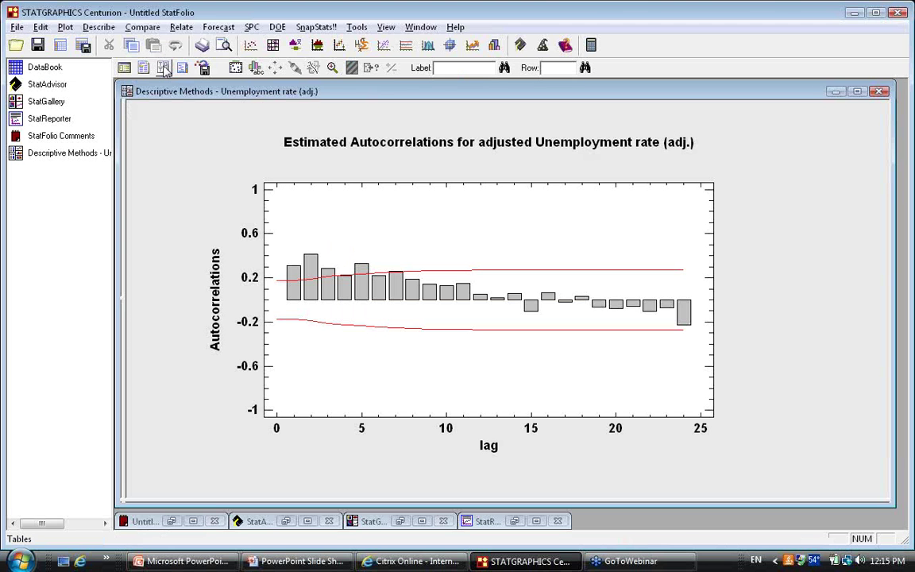
left_click(163, 68)
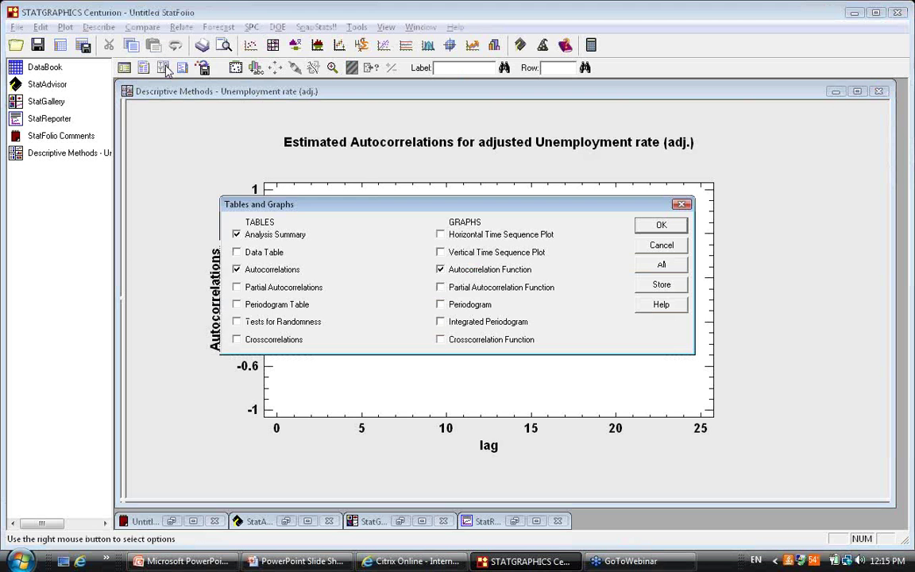
left_click(490, 270)
left_click(490, 287)
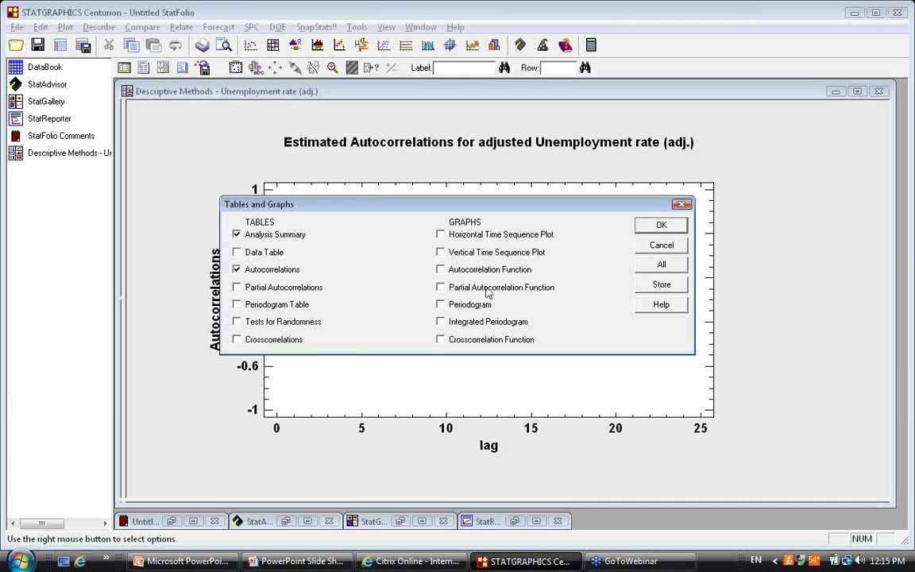
left_click(661, 226)
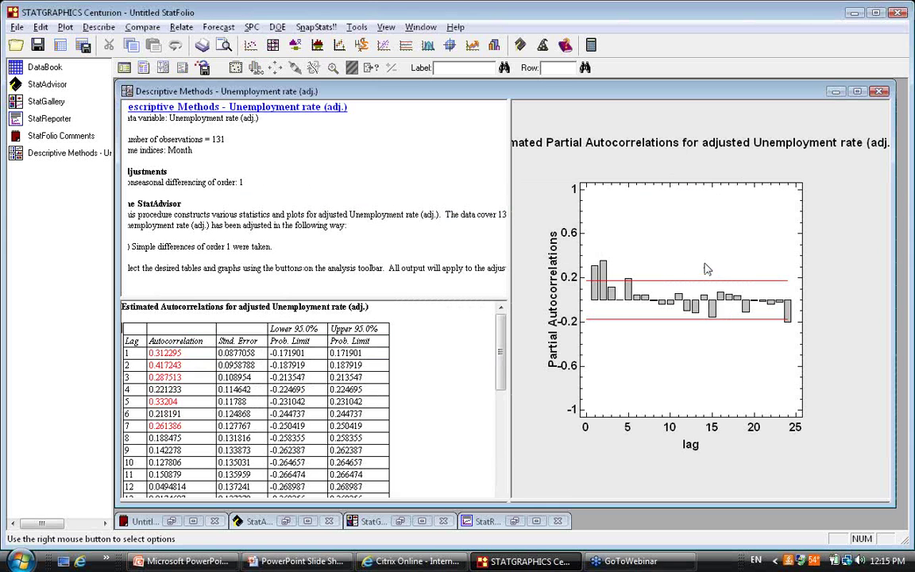
double_click(705, 270)
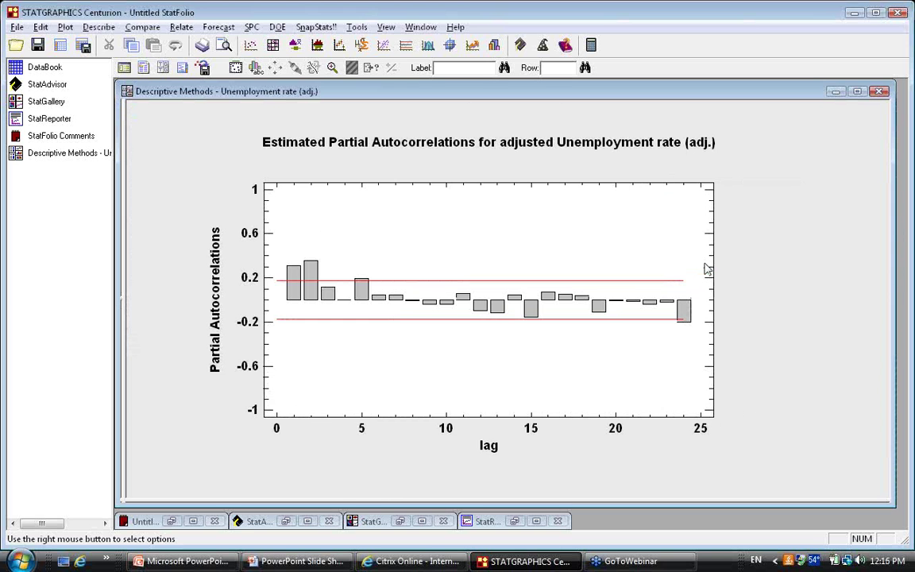
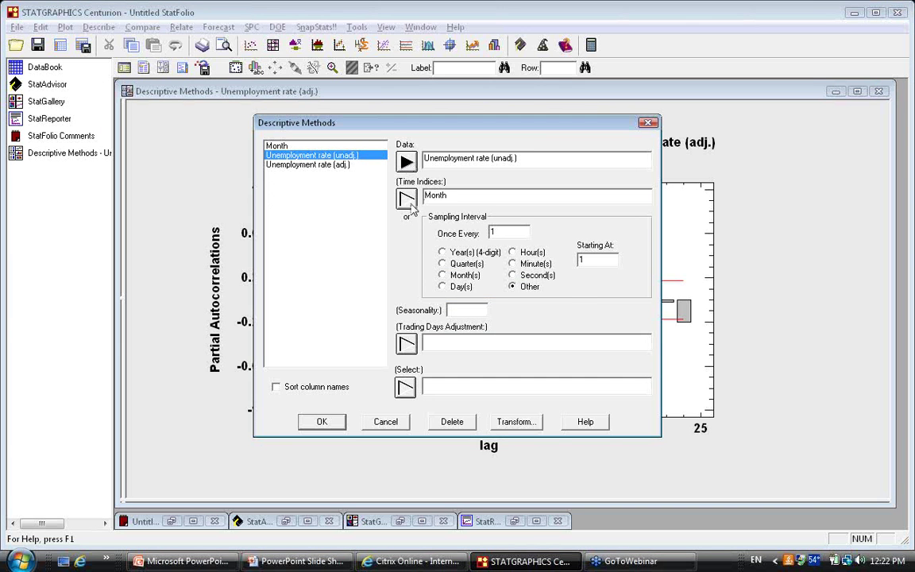
- Run Descriptive Methods on Unemployment rate (unadj.) with Month as time indices and no adjustments, choosing Periodogram as the only graph and maximizing it
left_click(326, 422)
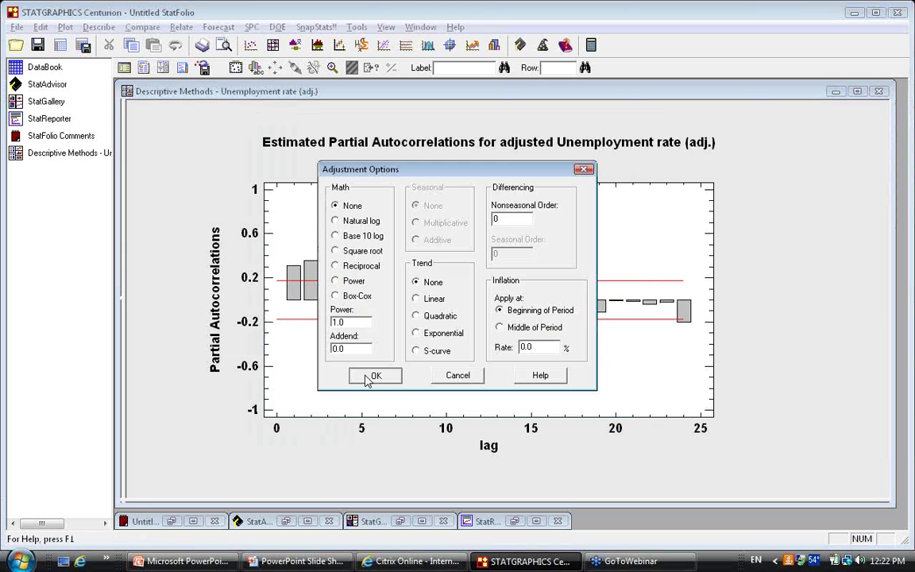
left_click(365, 375)
left_click(440, 269)
left_click(440, 234)
left_click(440, 304)
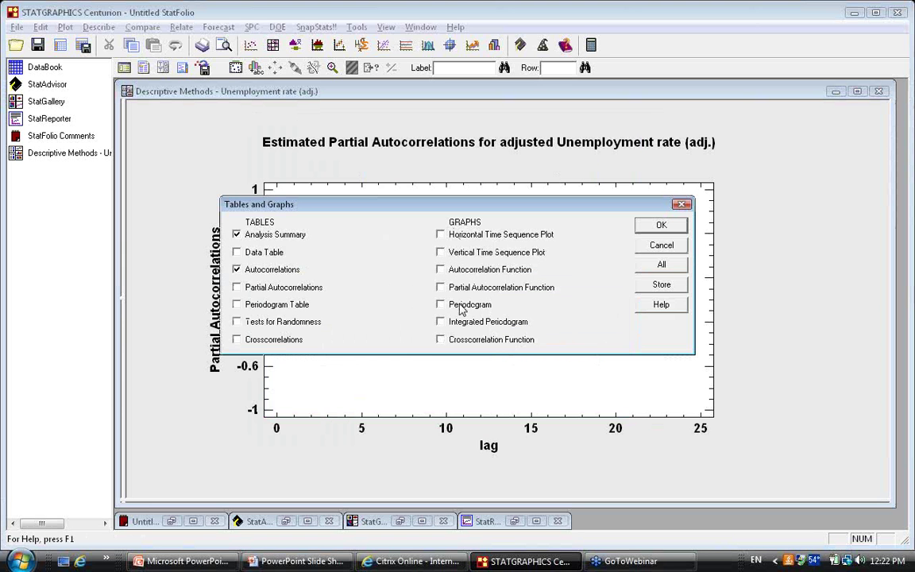
left_click(661, 227)
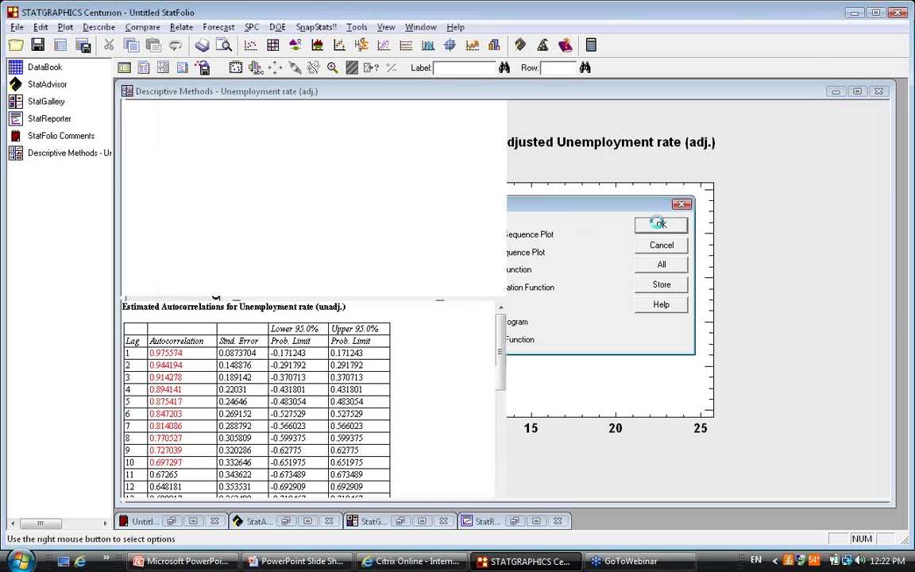
double_click(658, 228)
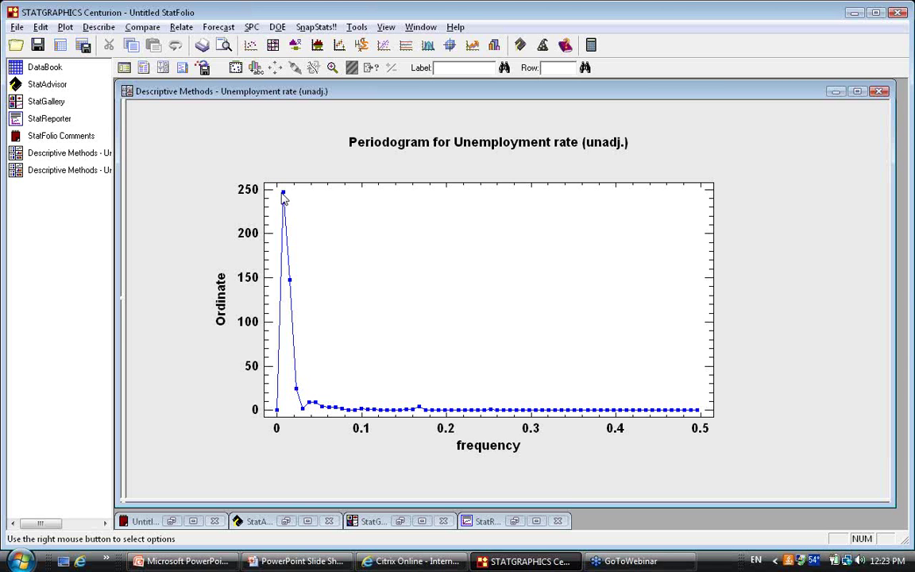
- Set the nonseasonal differencing order to 1 for the periodogram of Unemployment rate (unadj.)
right_click(379, 219)
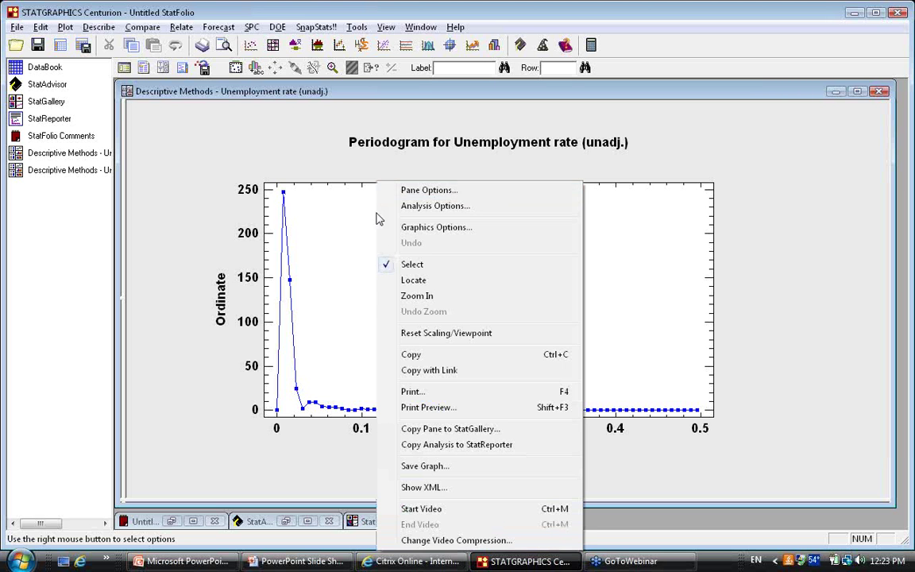
left_click(455, 207)
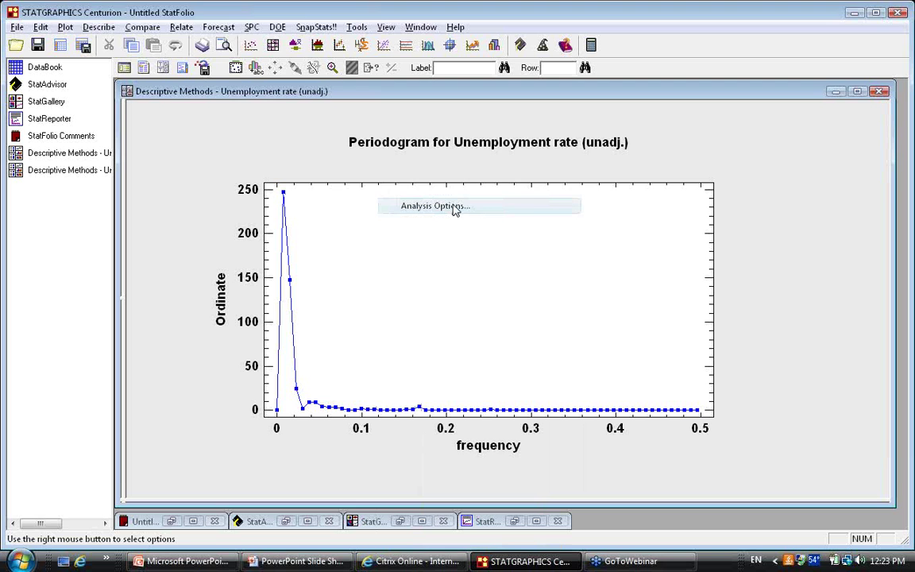
type("1")
left_click(389, 377)
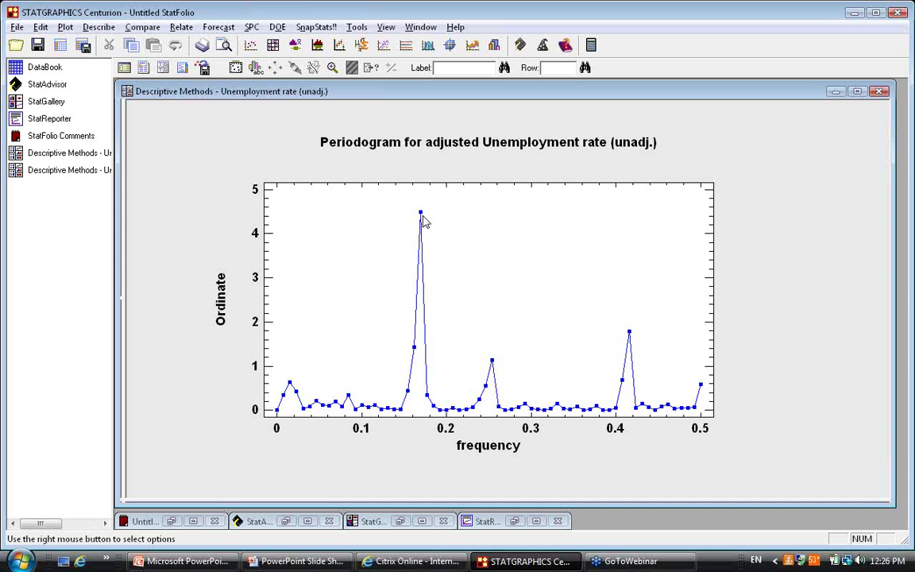
- Switch to the PowerPoint slide show and advance to slide 44, Crosscorrelation Function
key("alt+Tab")
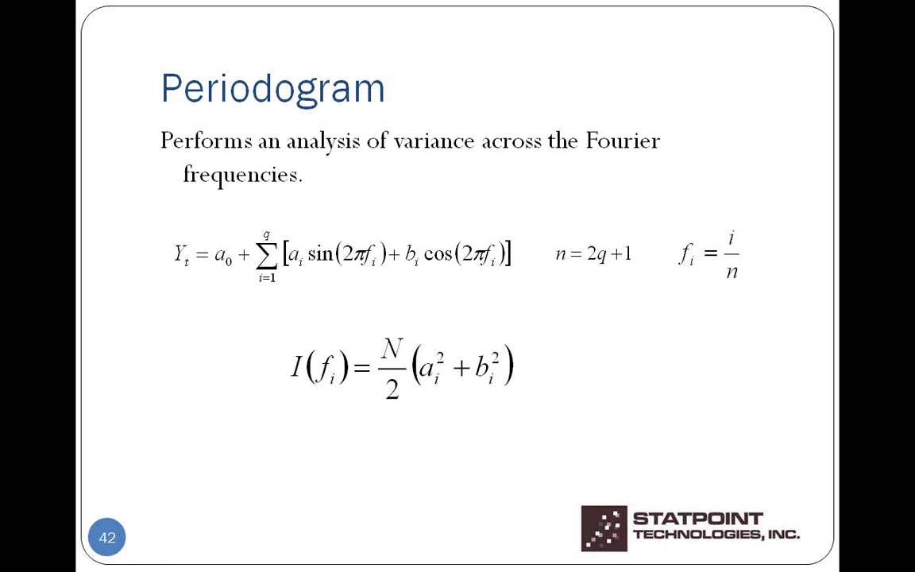
key("Right")
key("Right")
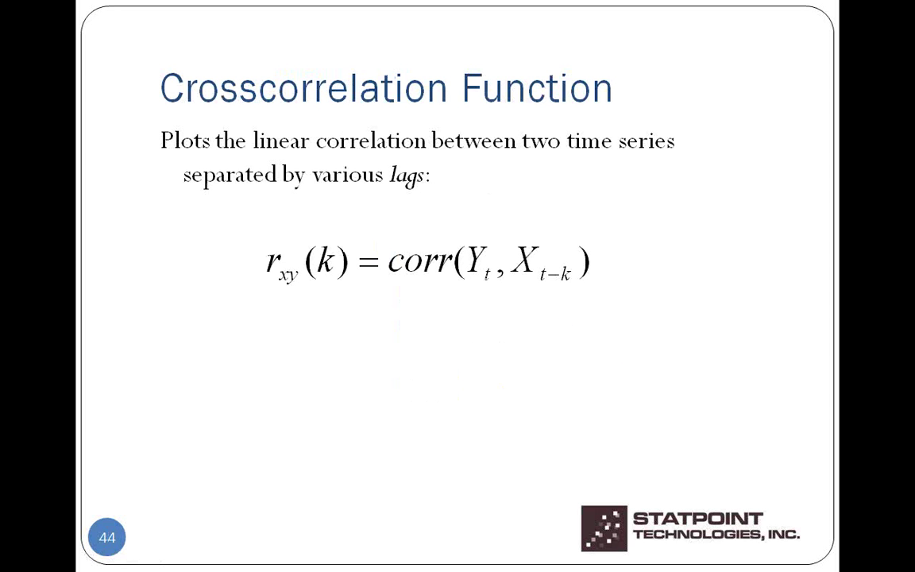
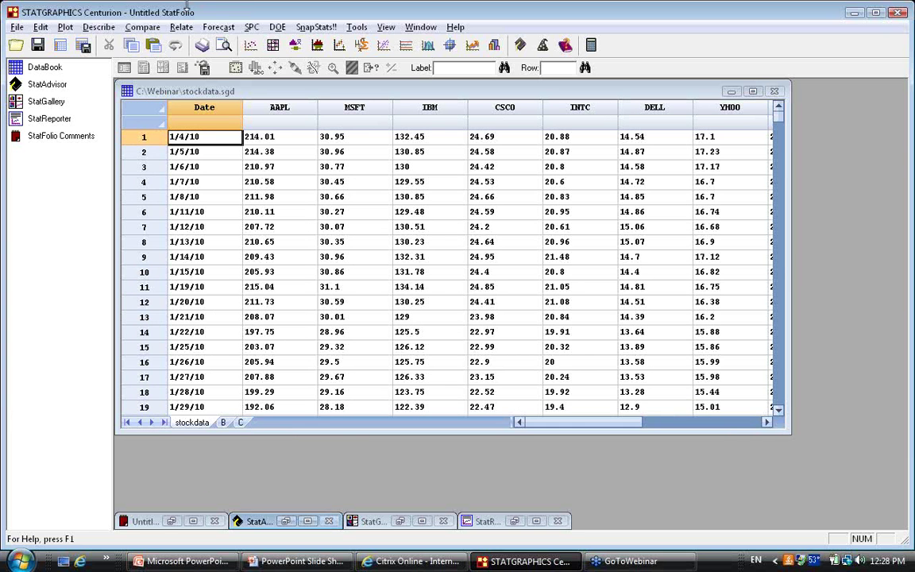
- Set up a time series Descriptive Methods analysis of AAPL with Date as the time indices
left_click(108, 30)
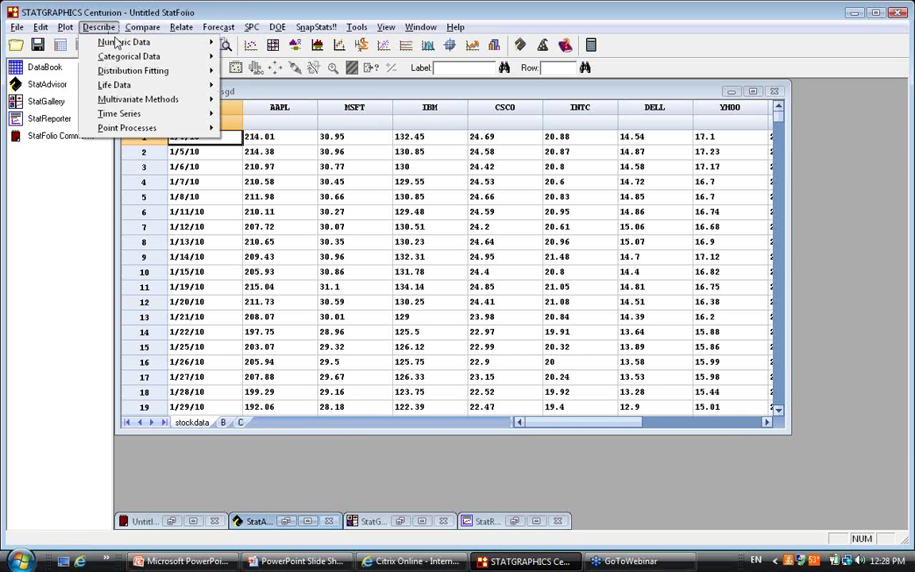
mouse_move(153, 113)
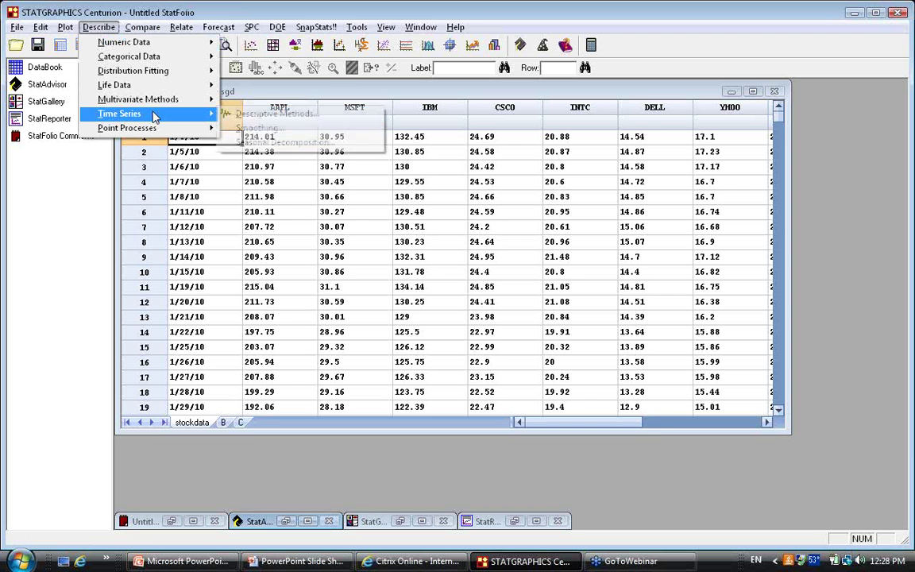
left_click(264, 116)
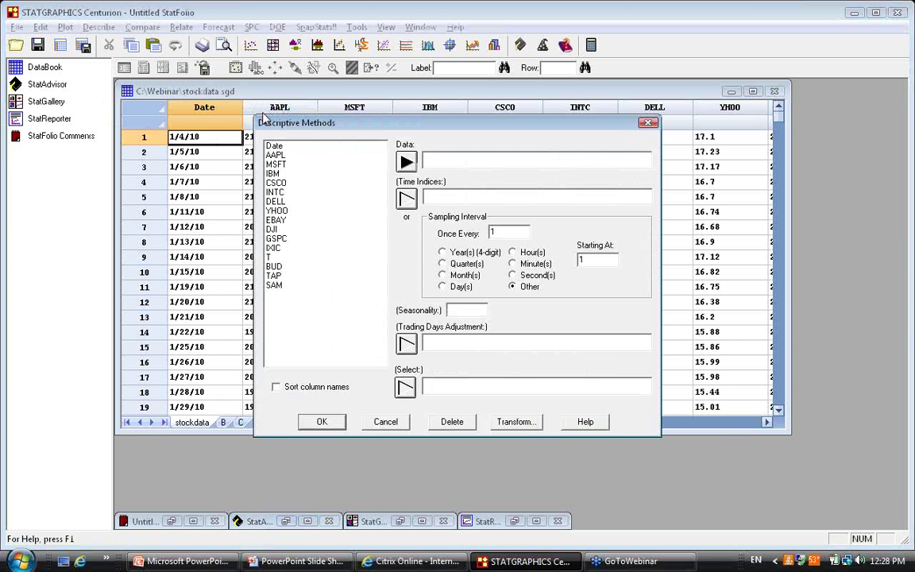
left_click(286, 155)
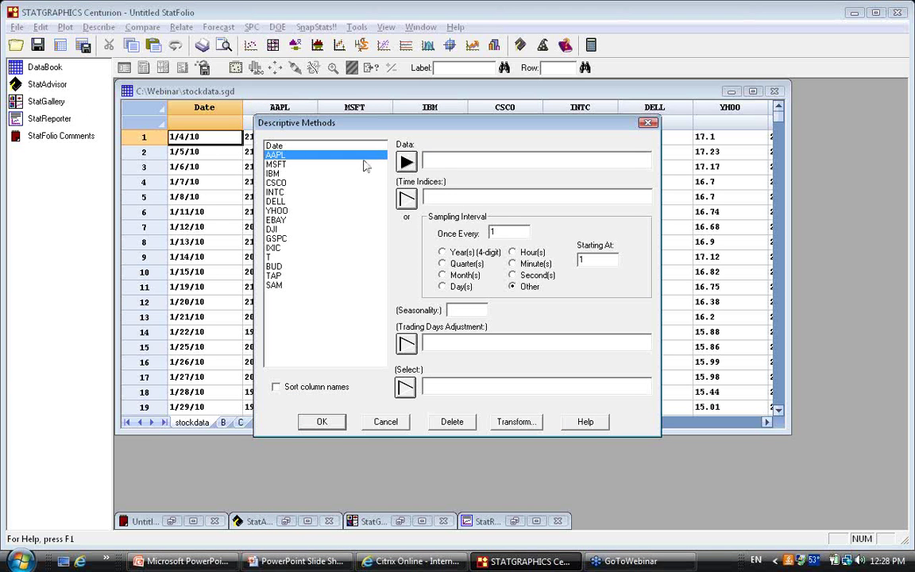
left_click(405, 162)
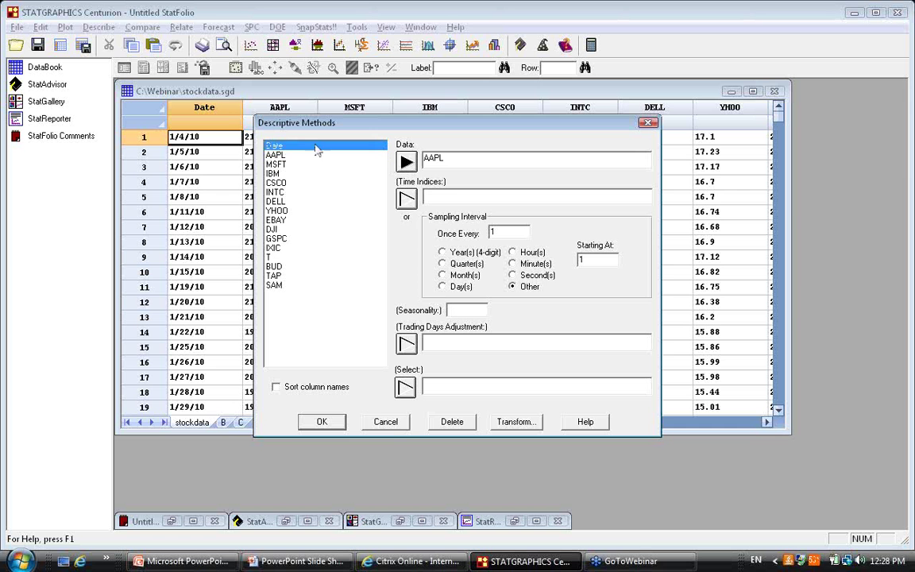
left_click(407, 200)
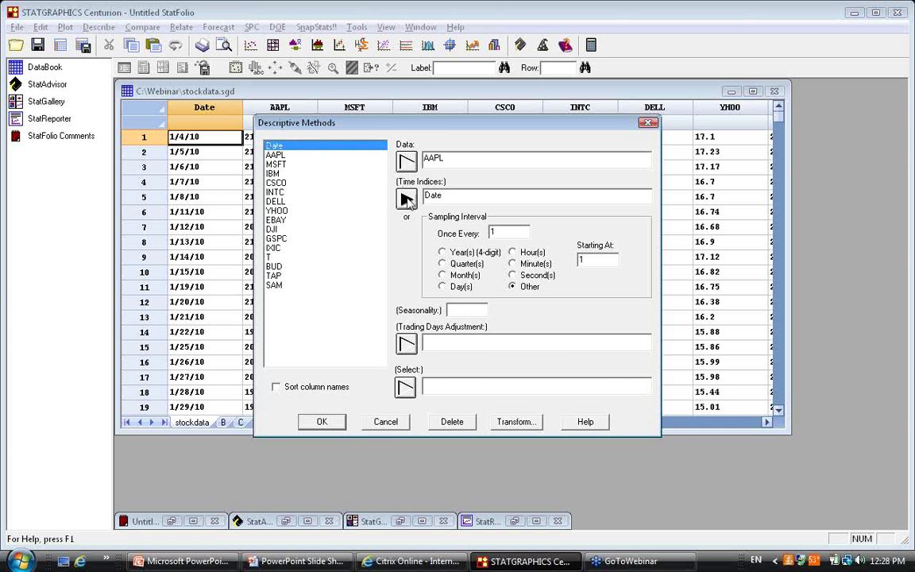
left_click(334, 422)
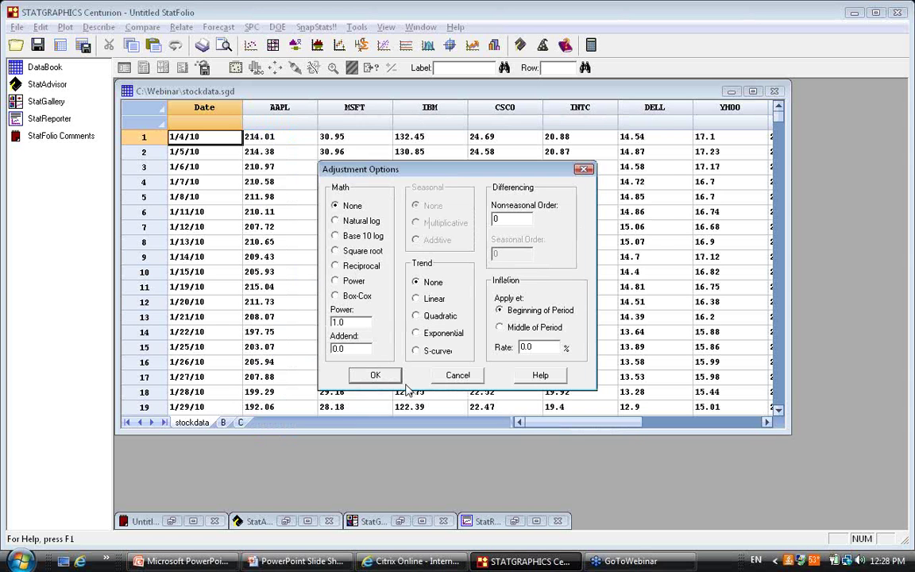
- Accept no adjustments and generate the analysis with the Crosscorrelation Function graph instead of the Horizontal Time Sequence Plot
left_click(398, 378)
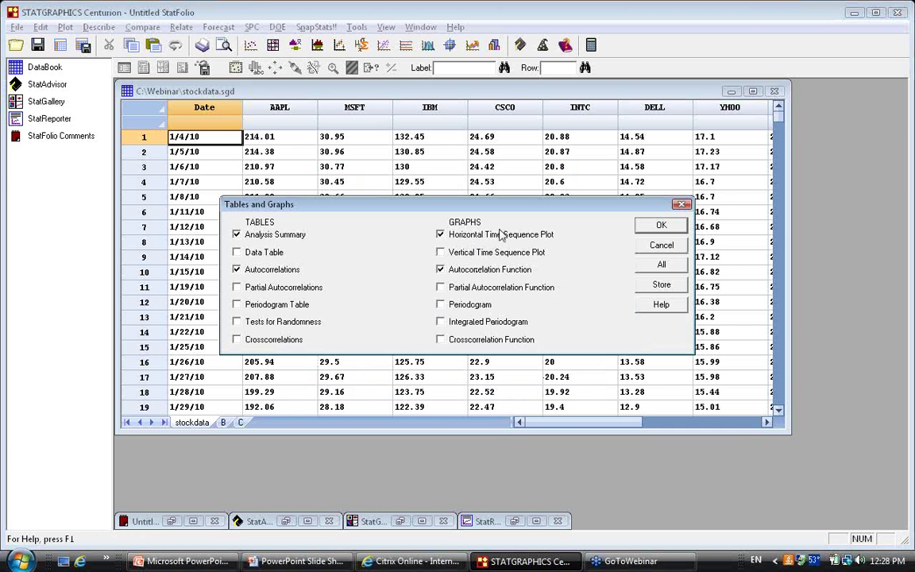
left_click(473, 240)
left_click(509, 341)
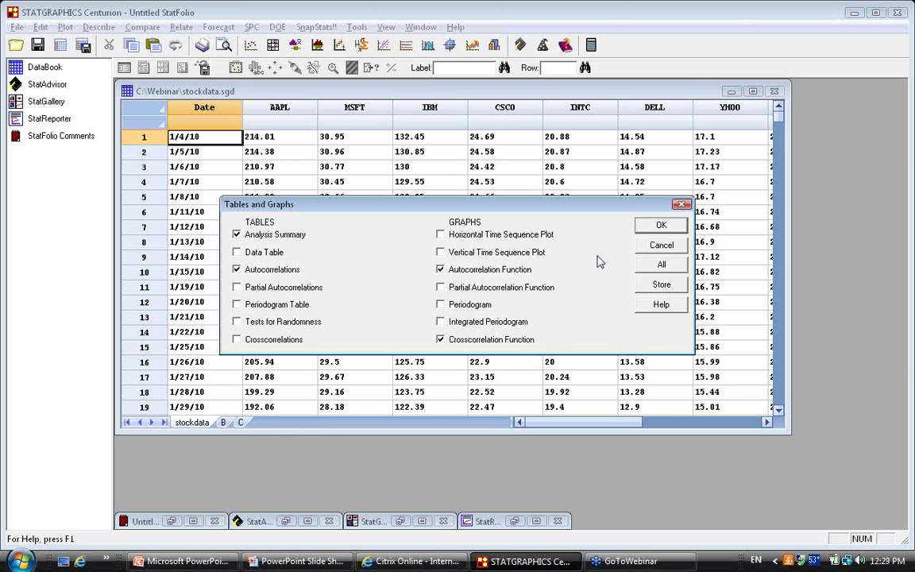
left_click(659, 226)
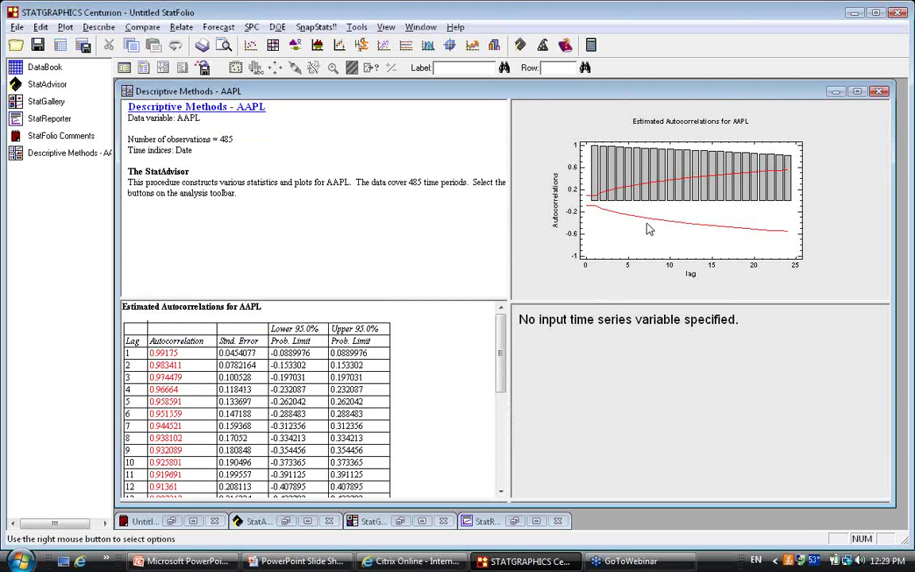
- Maximize the AAPL autocorrelation graph and set the nonseasonal differencing order to 1
double_click(647, 228)
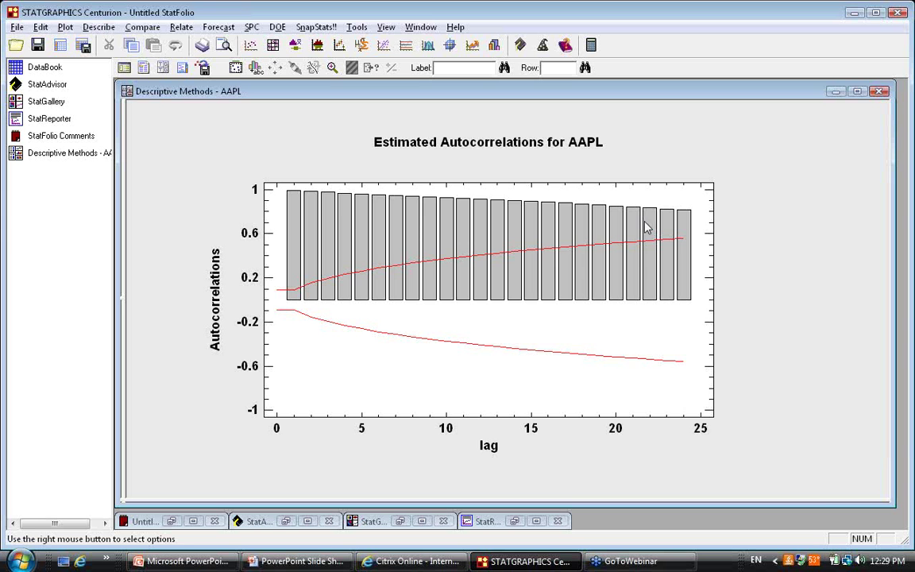
right_click(624, 136)
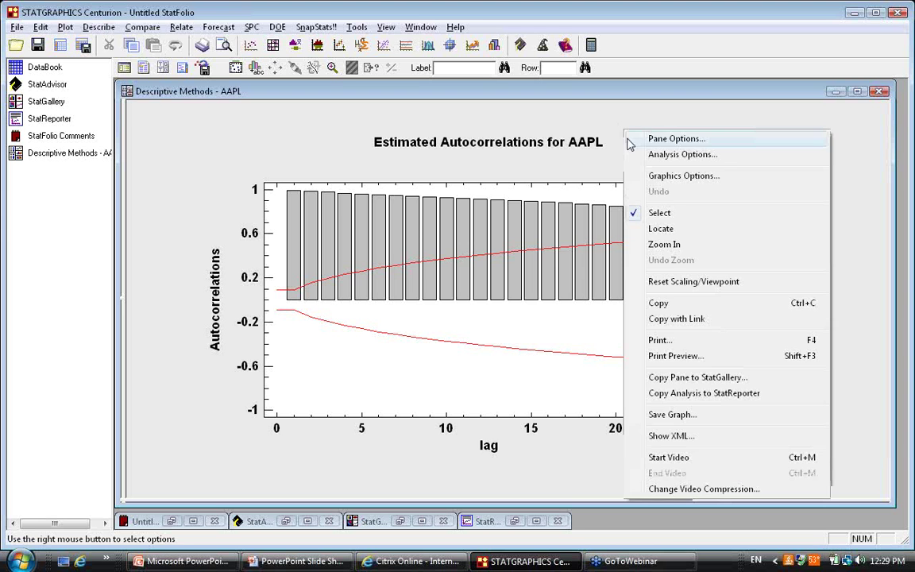
left_click(651, 154)
type("1")
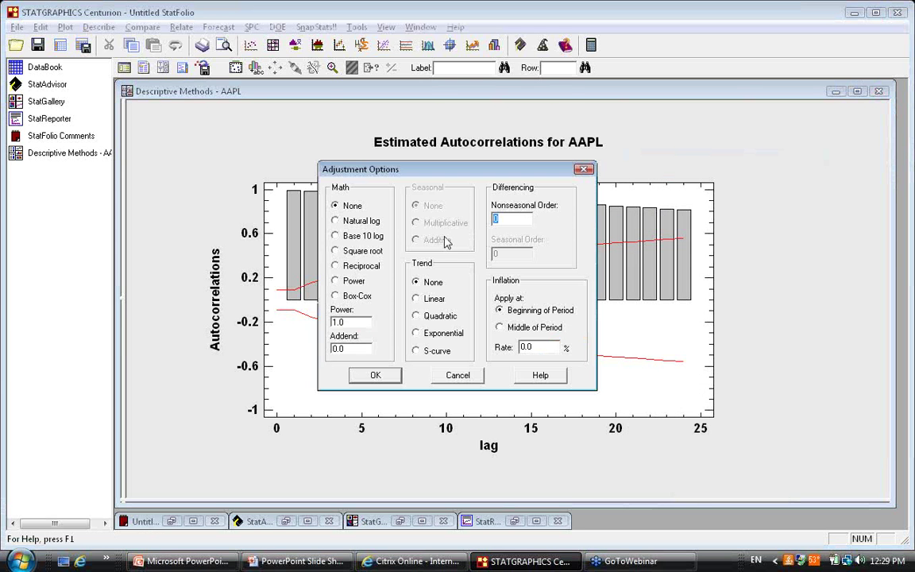
left_click(377, 375)
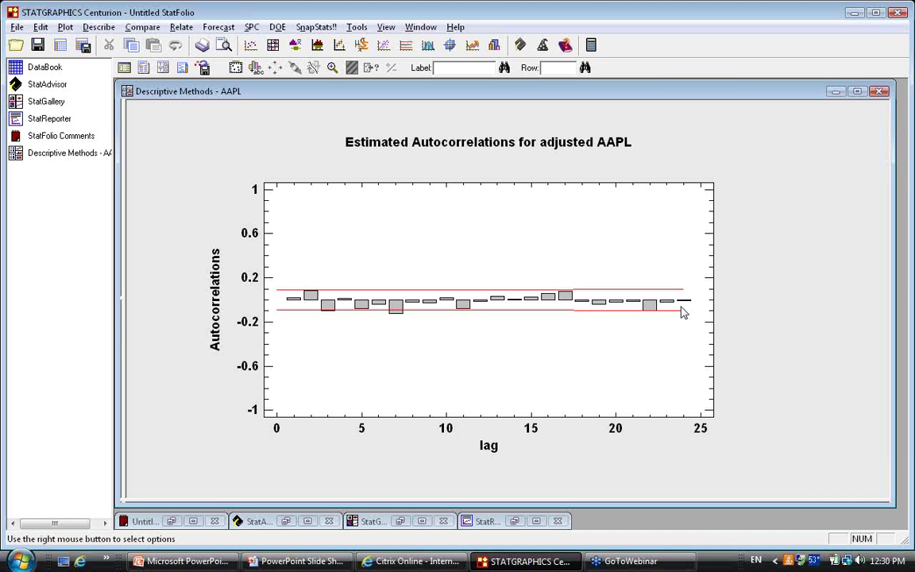
- Restore the autocorrelation graph to the multi-pane view and maximize the empty crosscorrelation pane
left_click(467, 247)
left_click(707, 144)
double_click(707, 145)
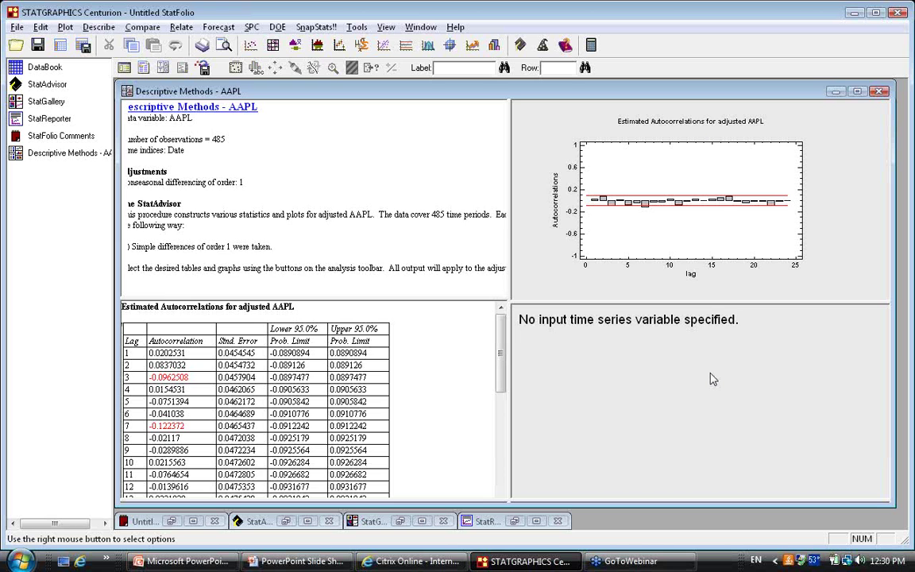
double_click(712, 380)
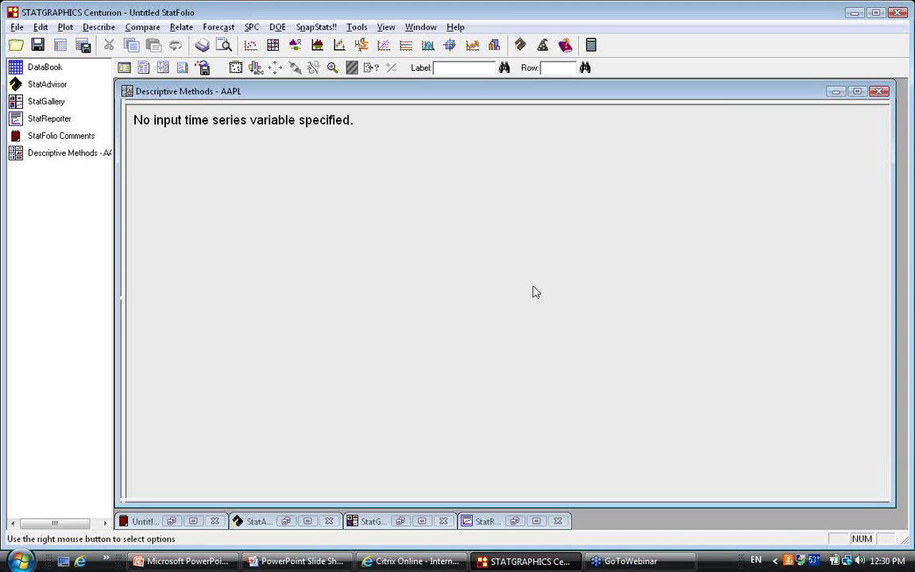
- Plot the crosscorrelation of AAPL with MSFT as the second time series, keeping 24 lags and applying adjustments to it
right_click(428, 204)
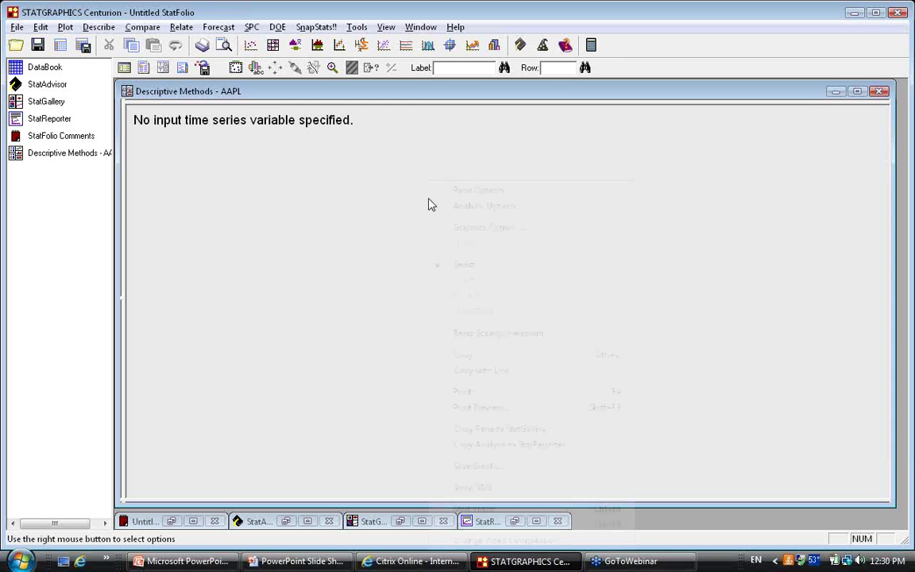
left_click(474, 192)
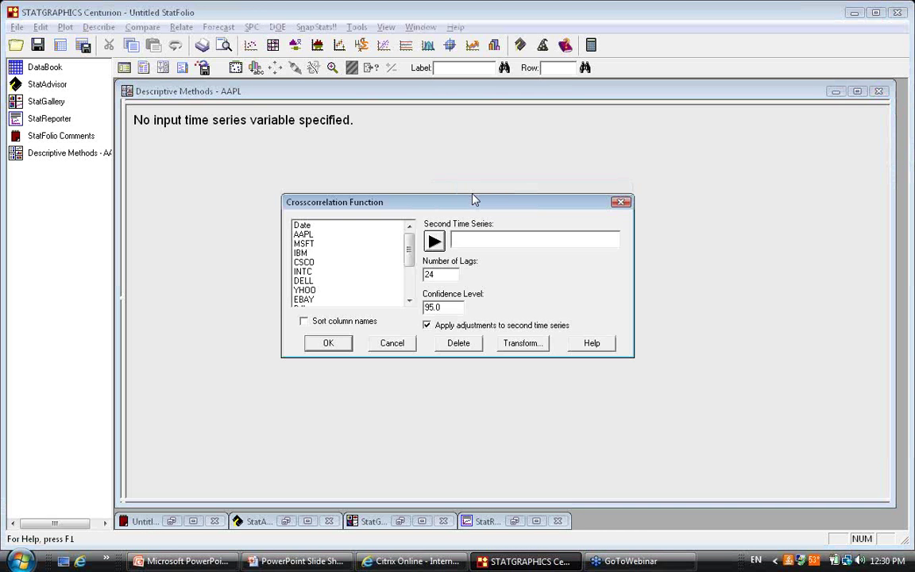
left_click(315, 243)
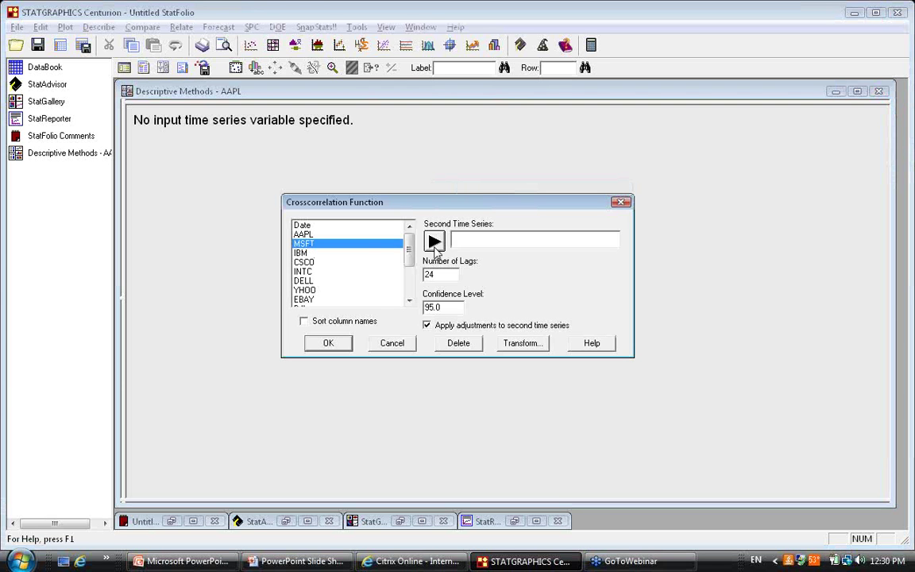
left_click(435, 245)
left_click(338, 344)
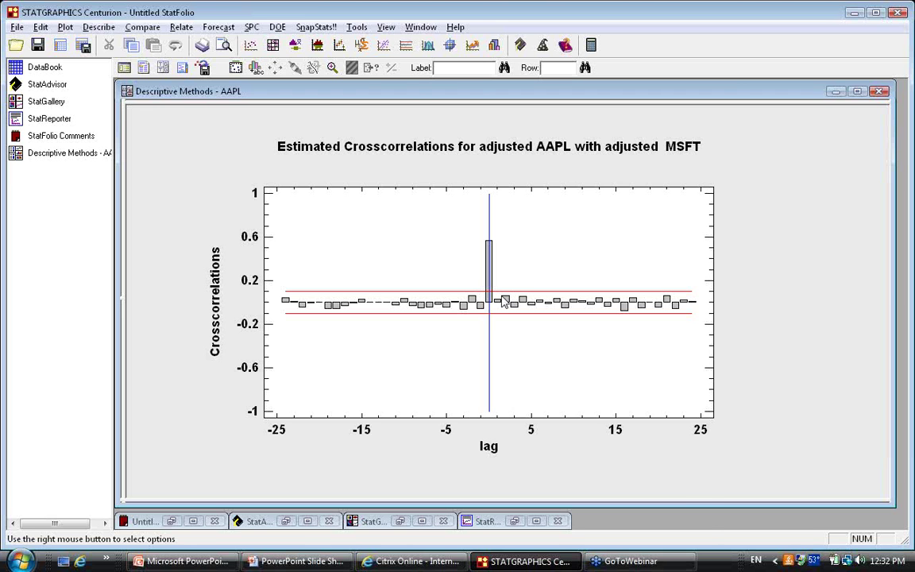
- Change the second time series of the crosscorrelation plot to BUD, browsing through the available stock and index columns
right_click(712, 173)
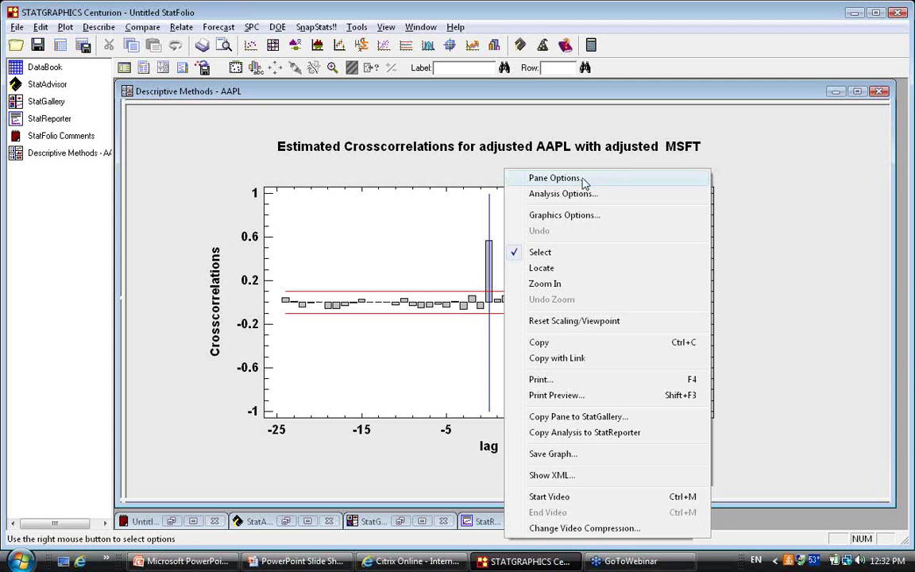
left_click(583, 179)
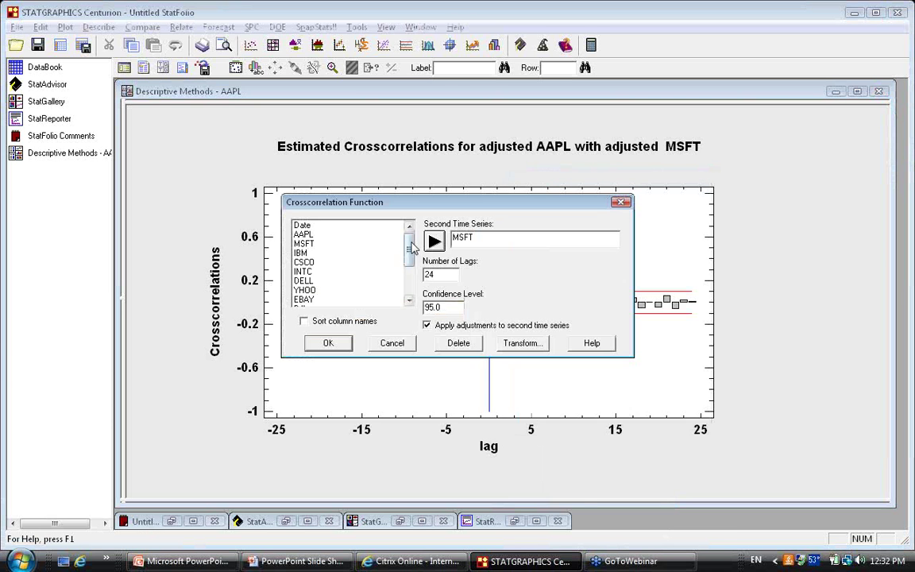
left_click(305, 253)
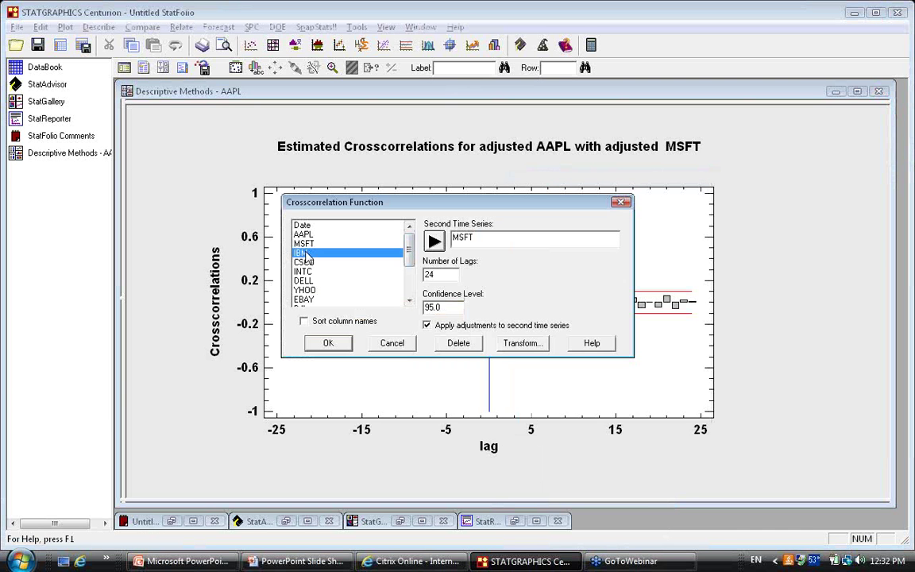
key("Down")
key("Down")
key("Down")
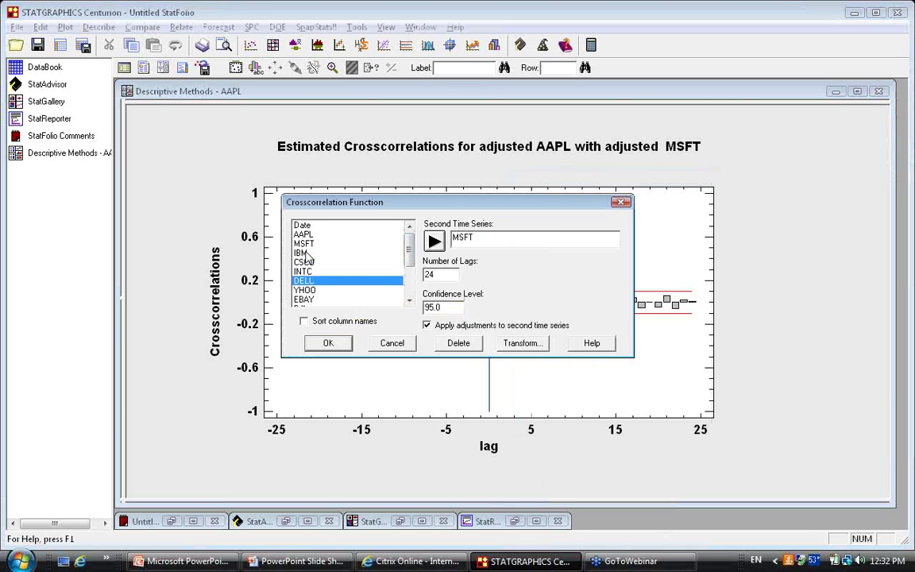
key("Down")
key("Down")
key("Down")
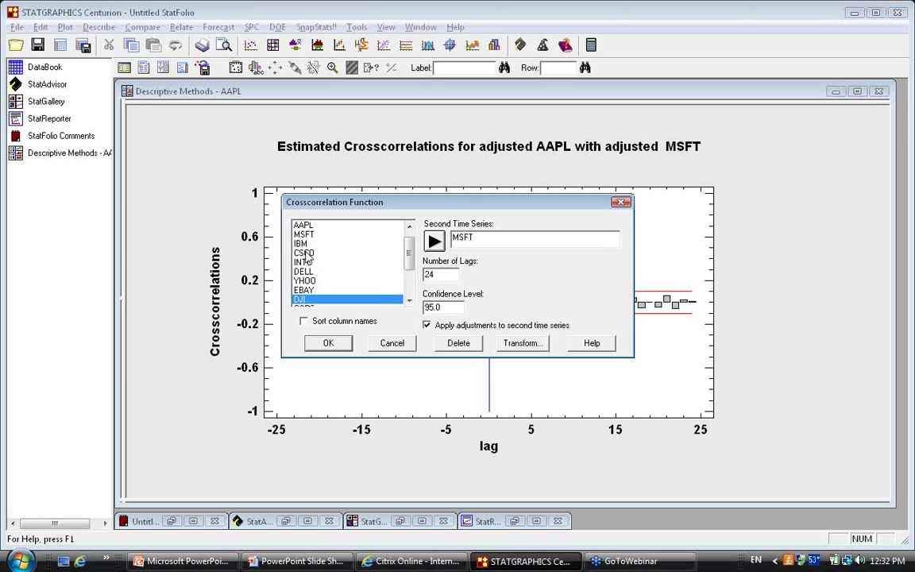
key("Down")
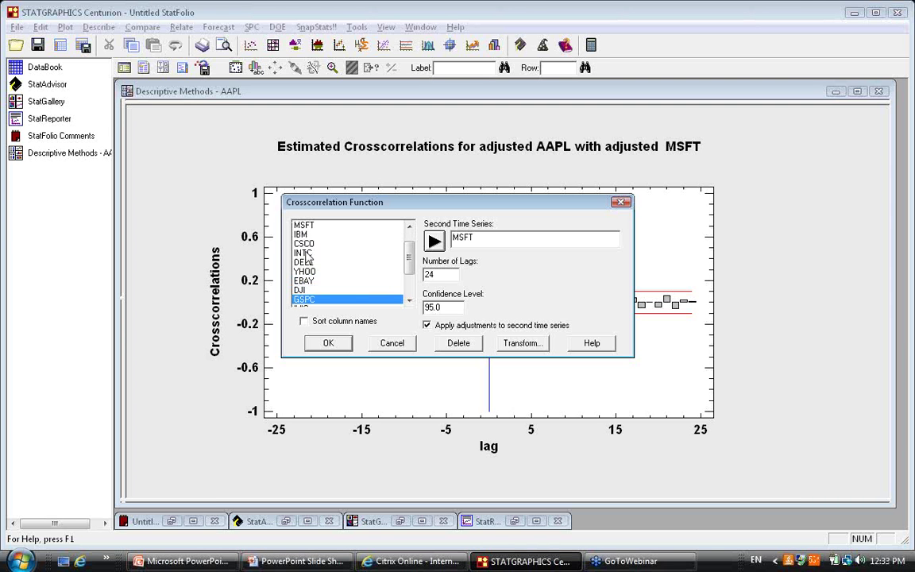
key("Down")
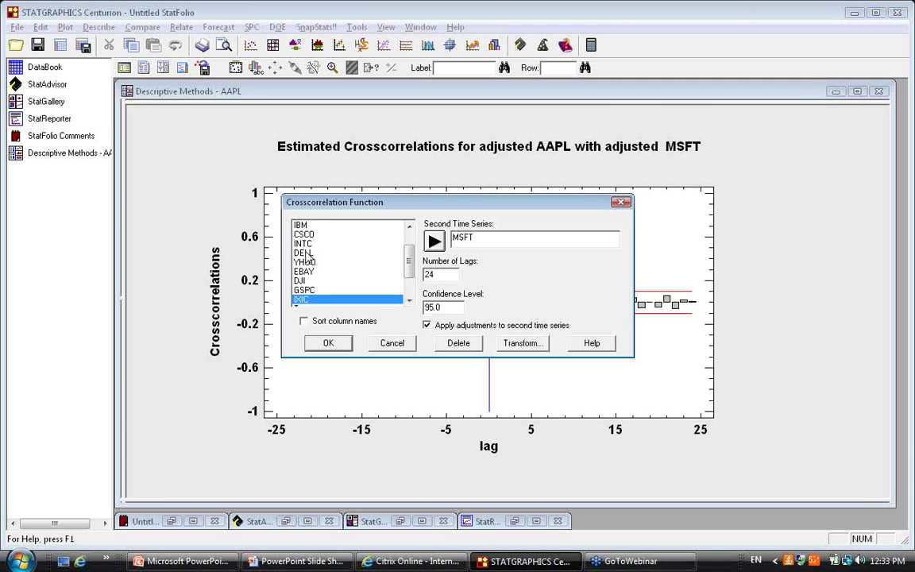
key("Down")
key("Down")
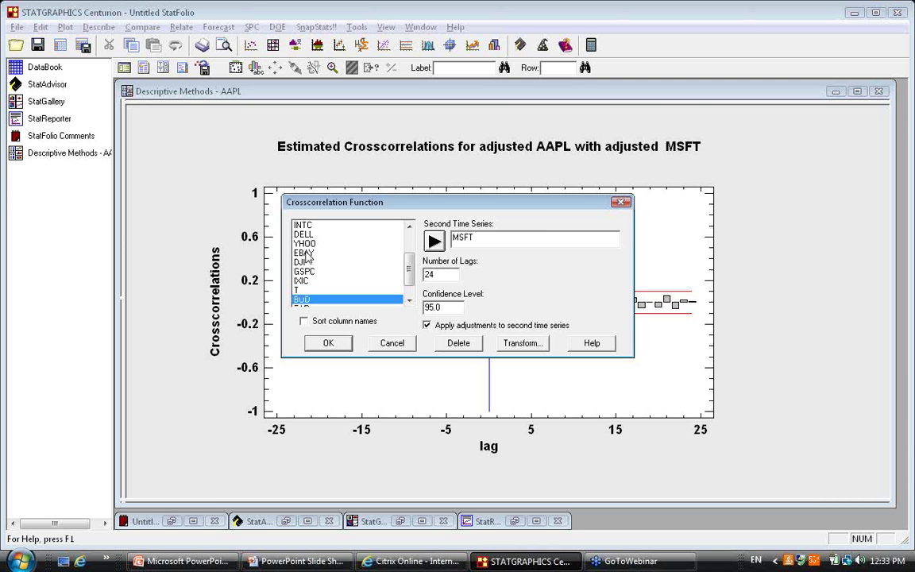
key("Down")
key("Down")
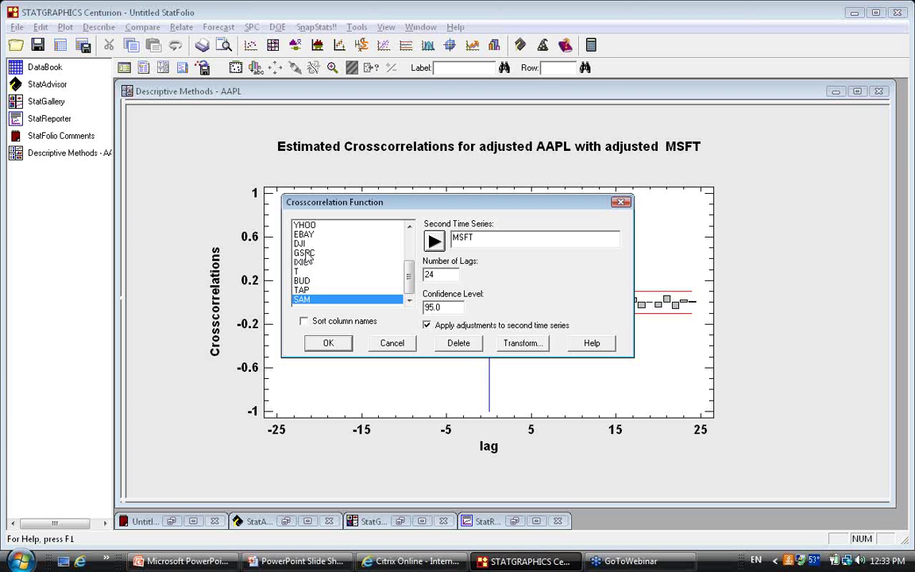
left_click(305, 281)
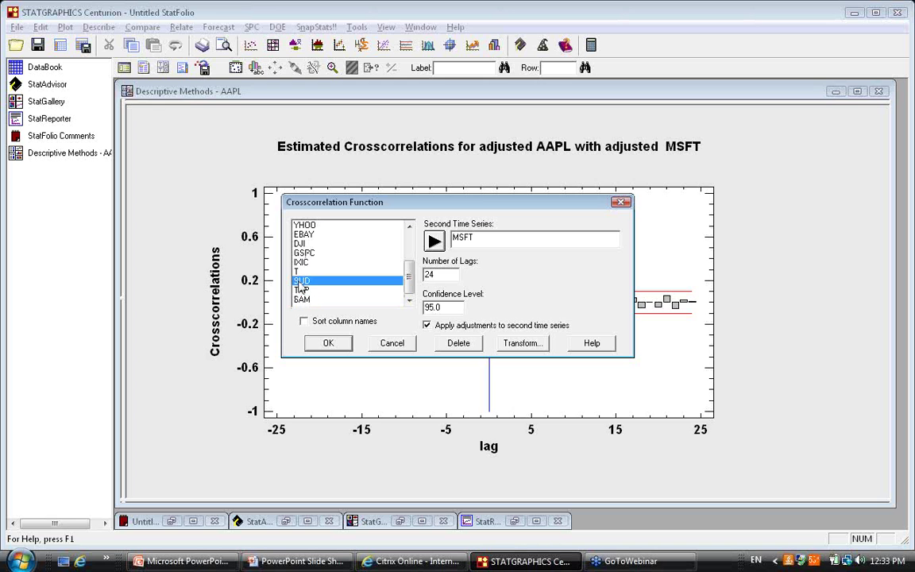
left_click(436, 241)
left_click(347, 347)
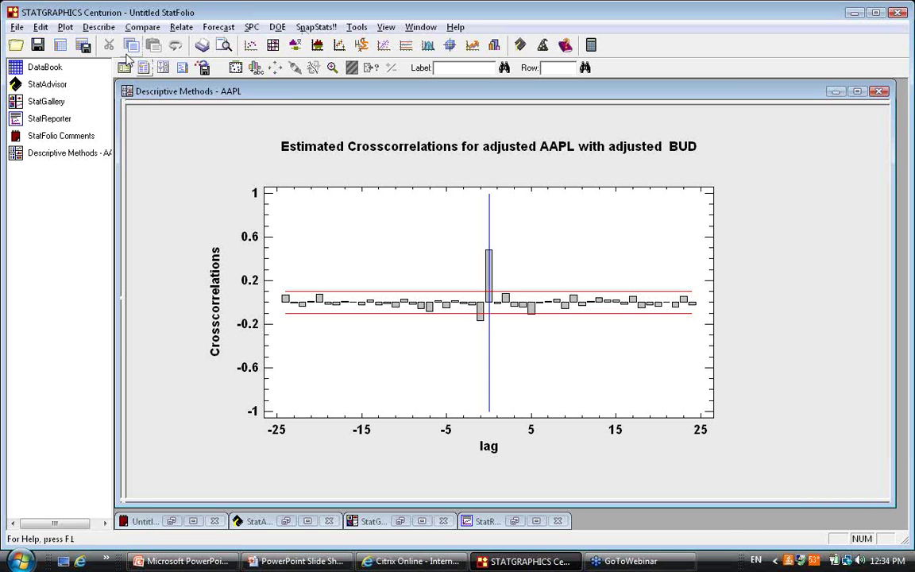
- Create an X-Y plot of DIFF(BUD) as Y against LAG(DIFF(AAPL),1) as X
left_click(249, 46)
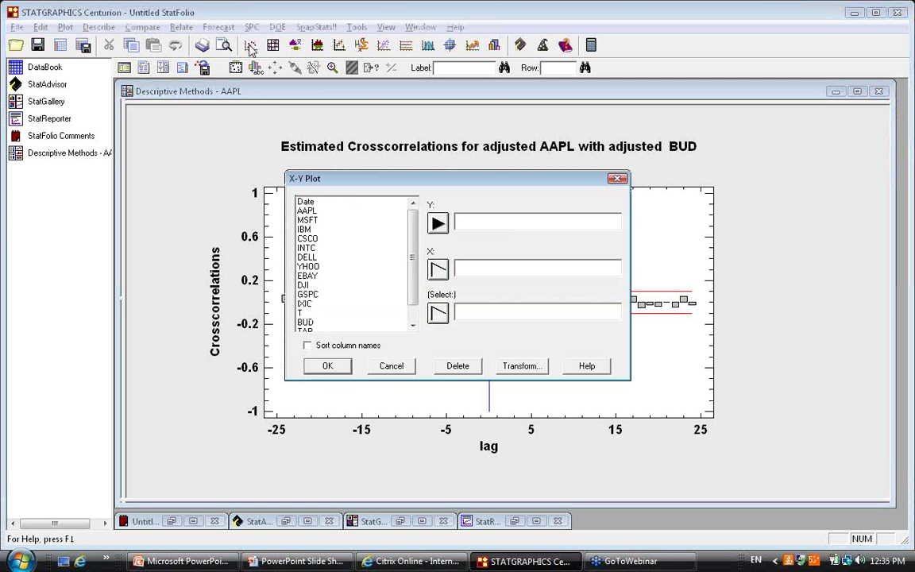
left_click(495, 221)
type("DI")
type("FF(BUD)")
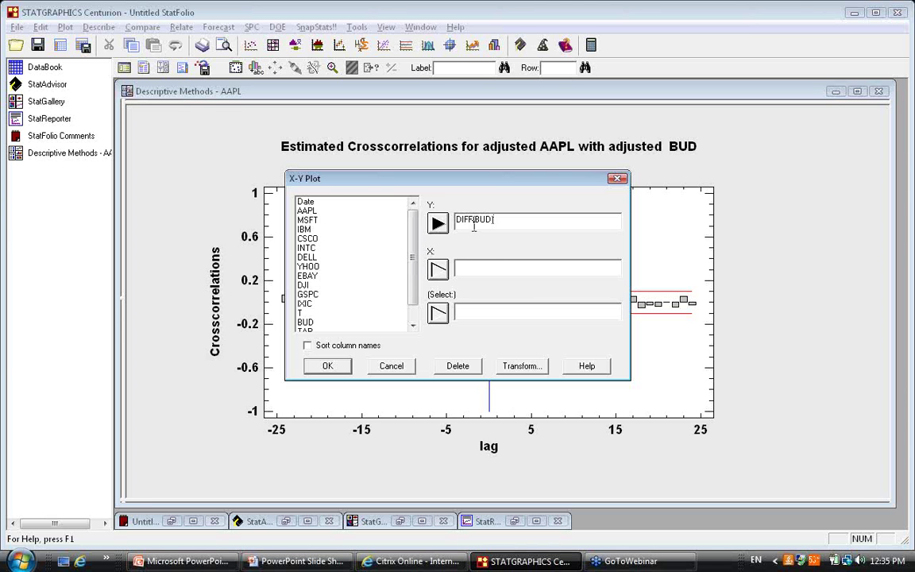
left_click(491, 267)
type("LAG(")
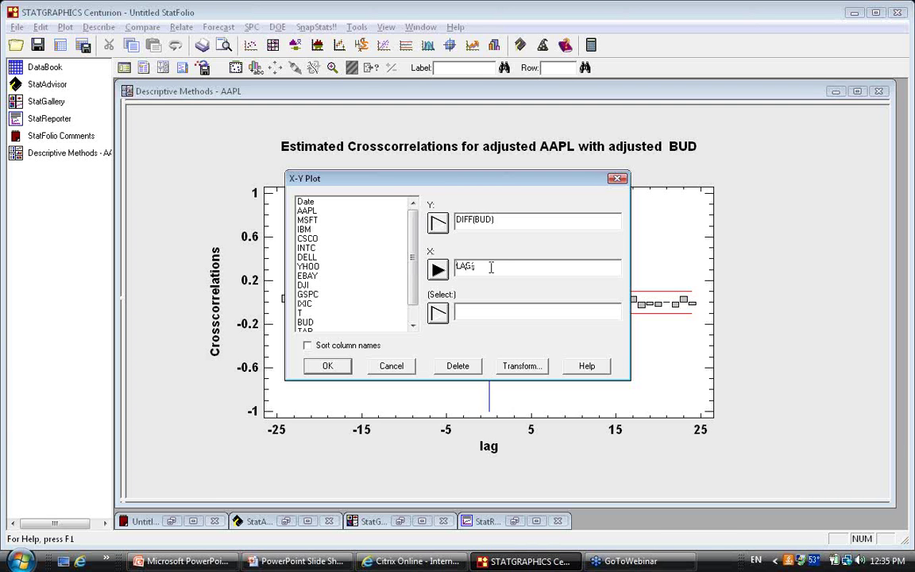
type("DIFF(AAPL),1)")
left_click(332, 367)
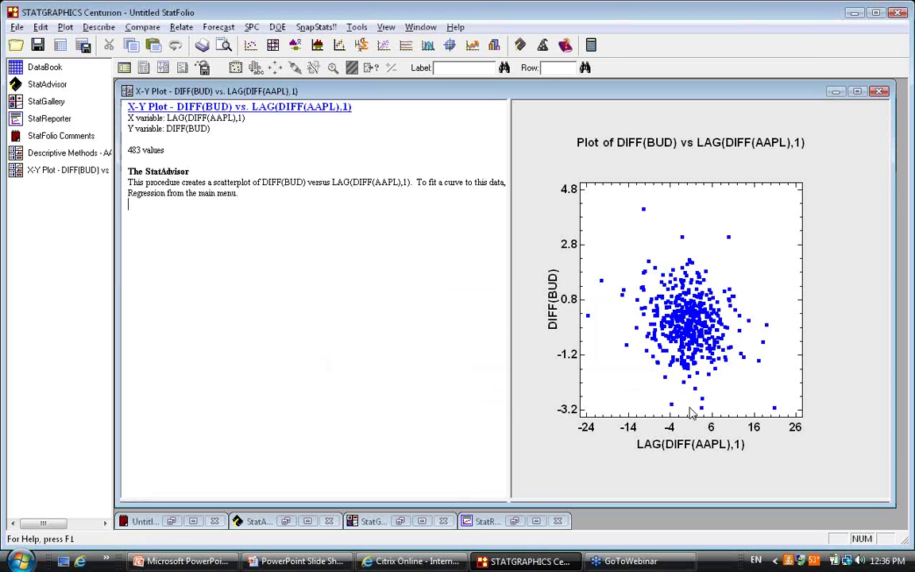
- Add a Robust Lowess smoother with a 50% smoothing fraction to the maximized scatterplot and return to the presentation slides
double_click(690, 412)
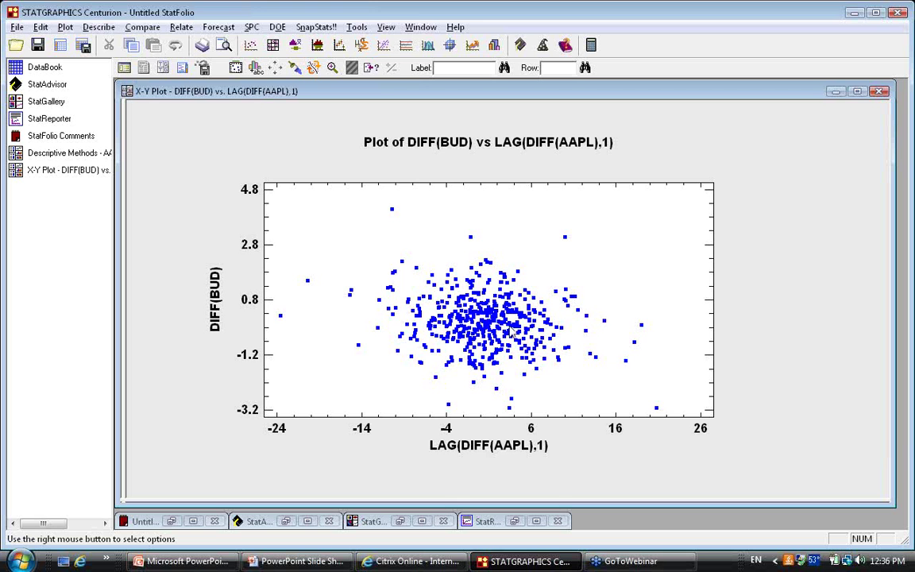
left_click(314, 68)
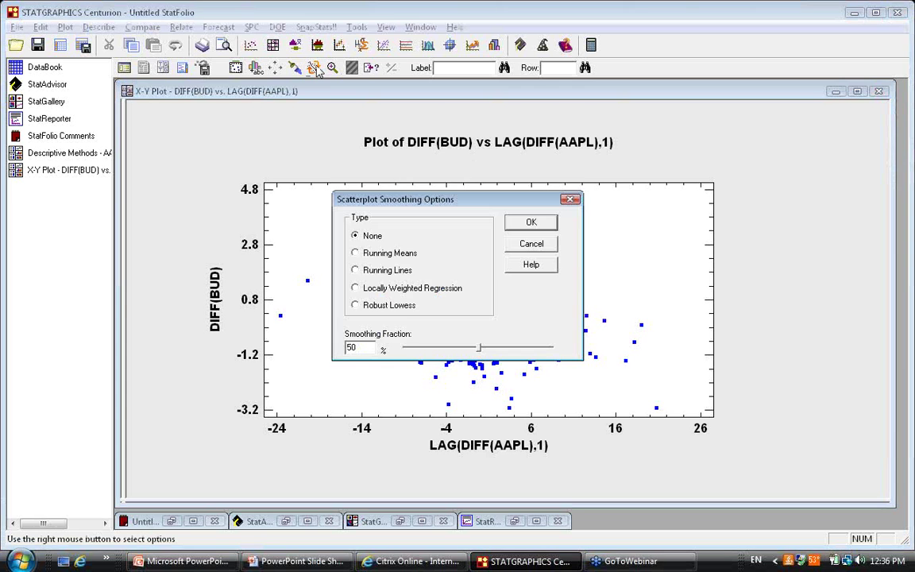
left_click(381, 305)
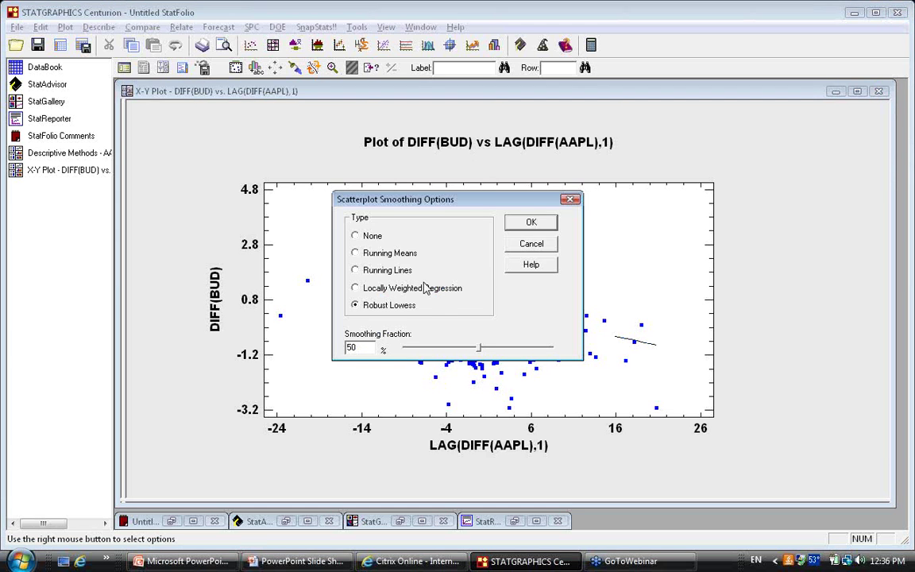
left_click(534, 225)
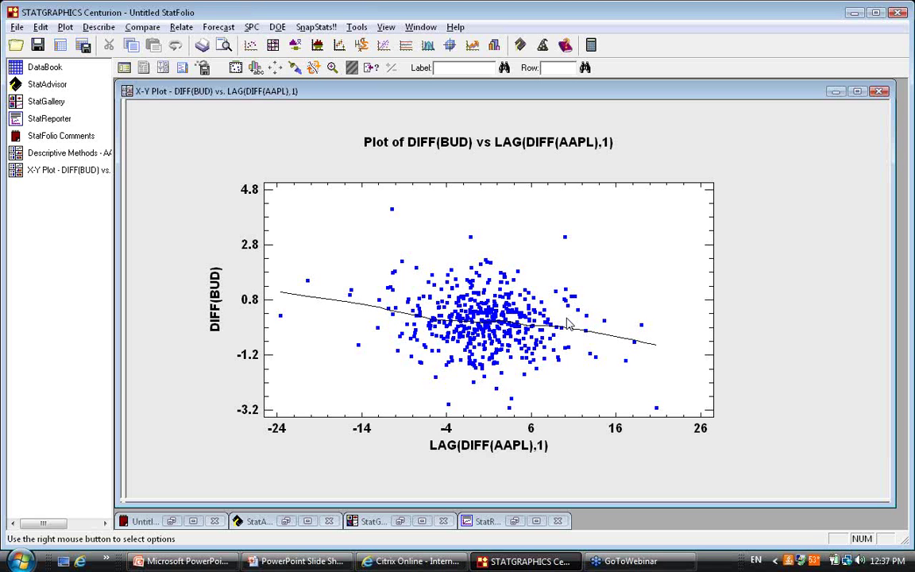
key("alt+Tab")
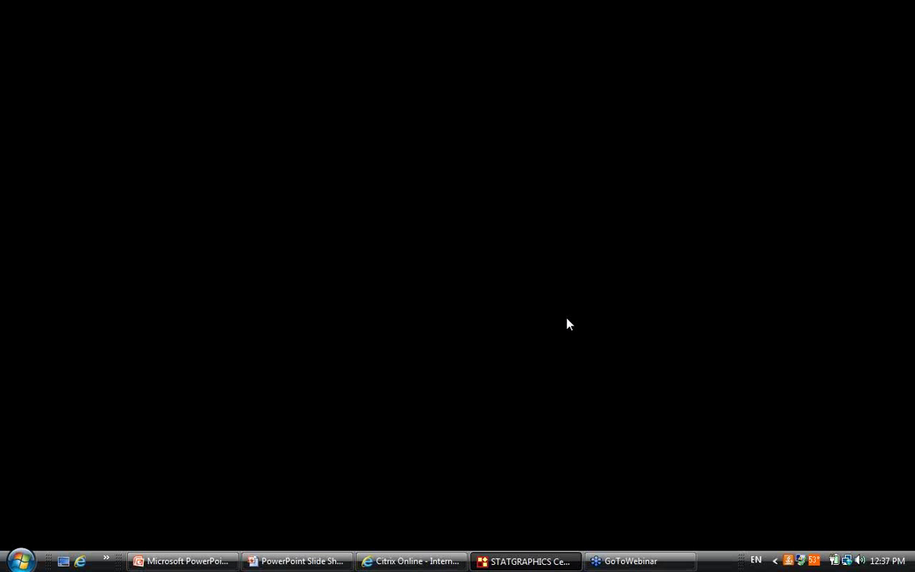
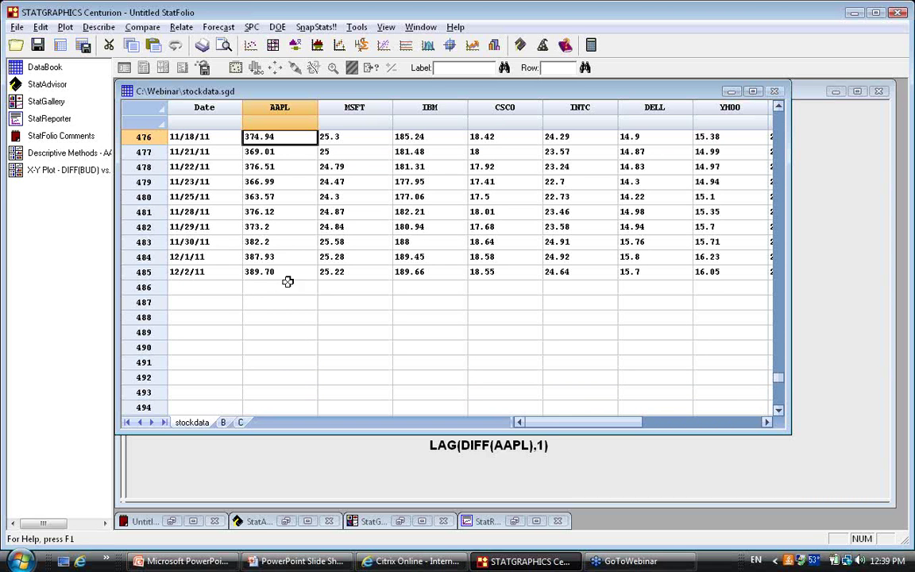
- Extend the AAPL column of the stock data sheet by entering 389.70 in each of rows 486 to 491
left_click(292, 273)
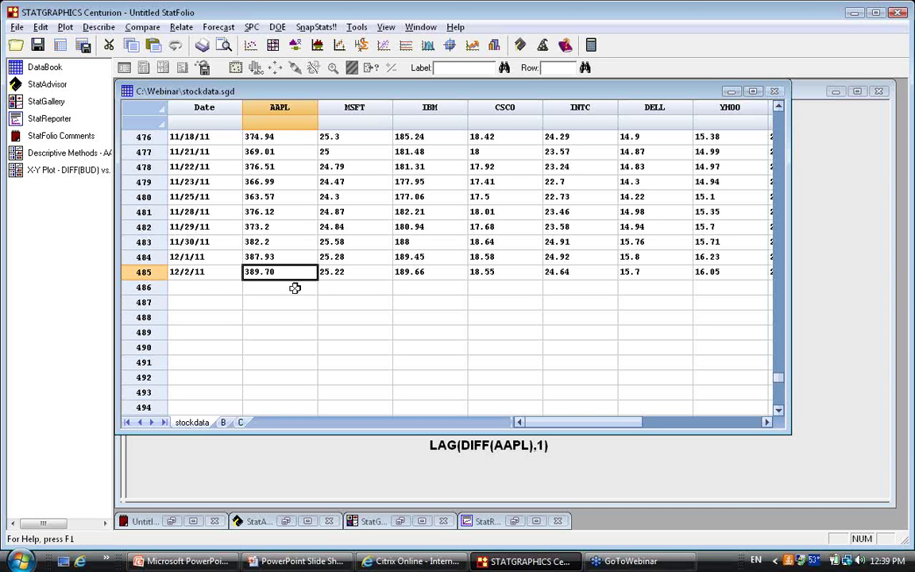
left_click(295, 288)
type("389.70")
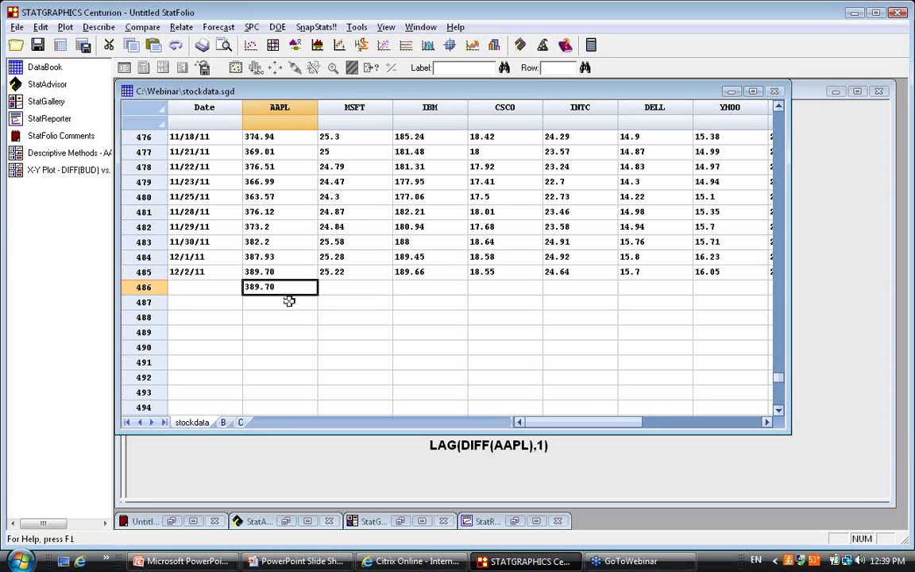
left_click(288, 304)
type("389.70")
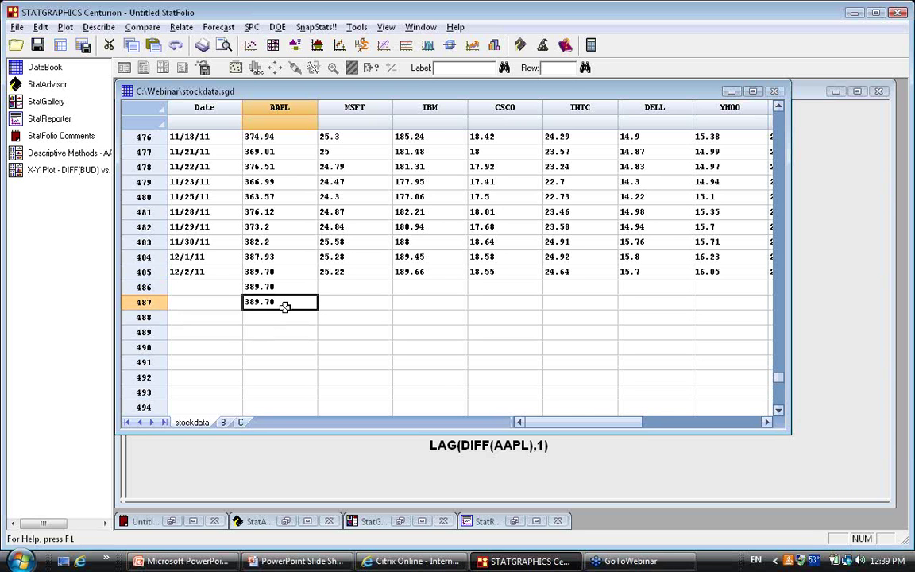
left_click(278, 321)
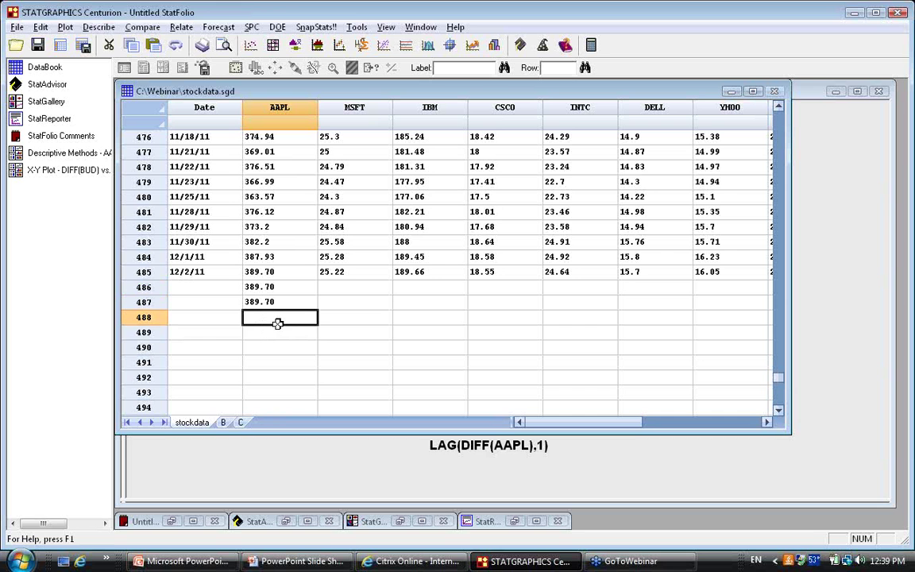
type("389.70")
left_click(259, 333)
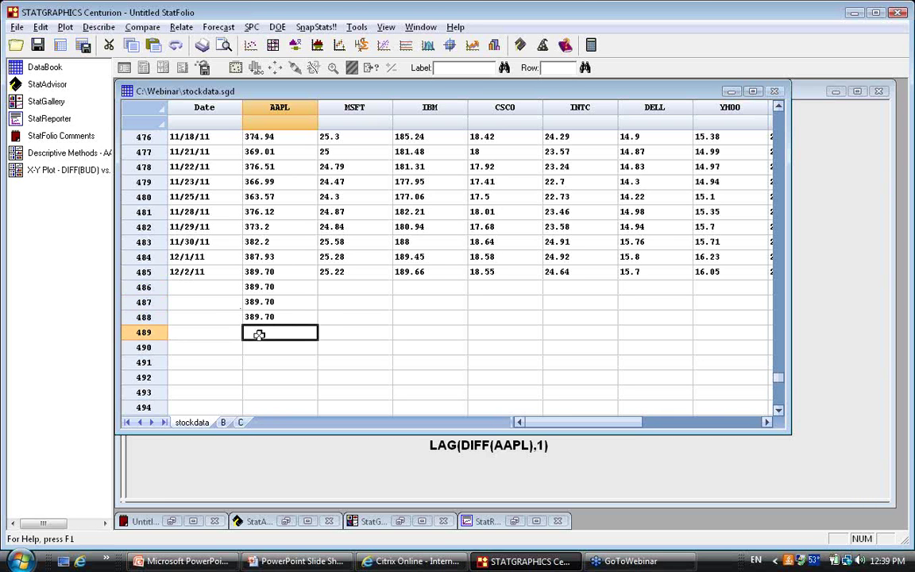
type("389.70")
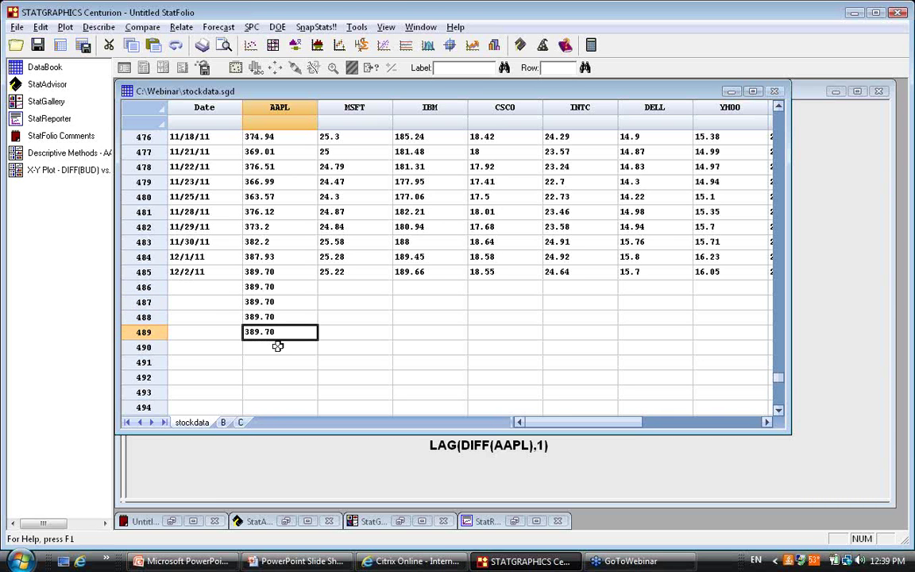
left_click(277, 346)
type("389.70")
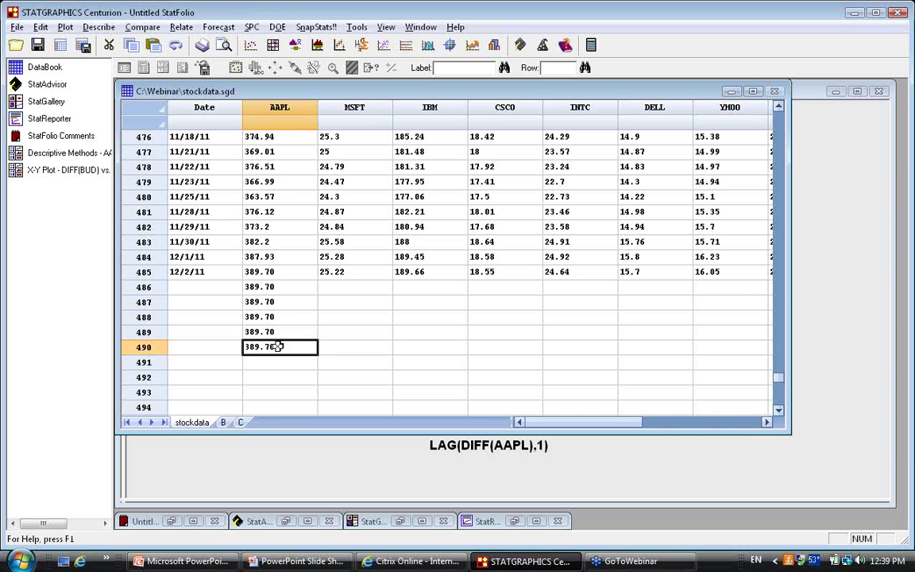
left_click(284, 362)
type("389.70")
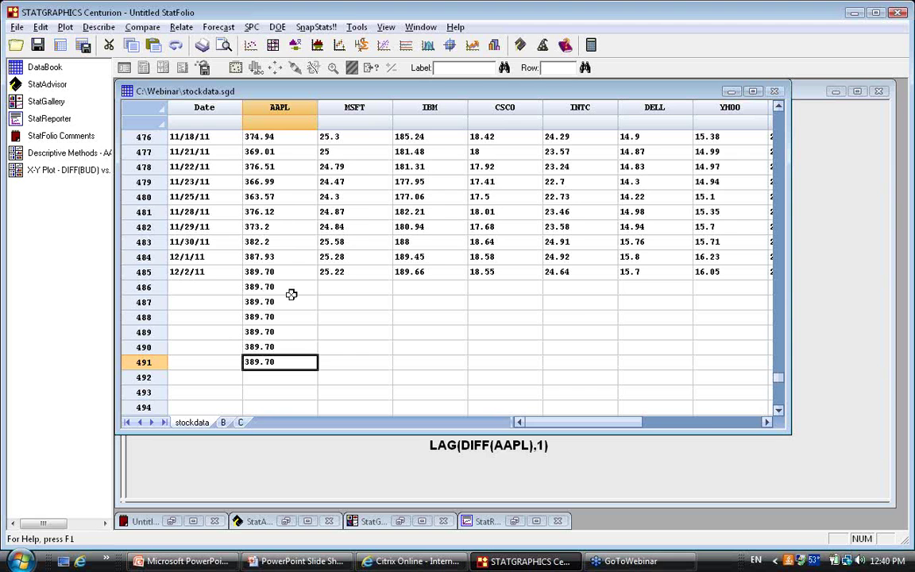
- View the slide "Step 2: Add Regressor to Forecasting Model" in the PowerPoint slide show and return to STATGRAPHICS
key("alt+Tab")
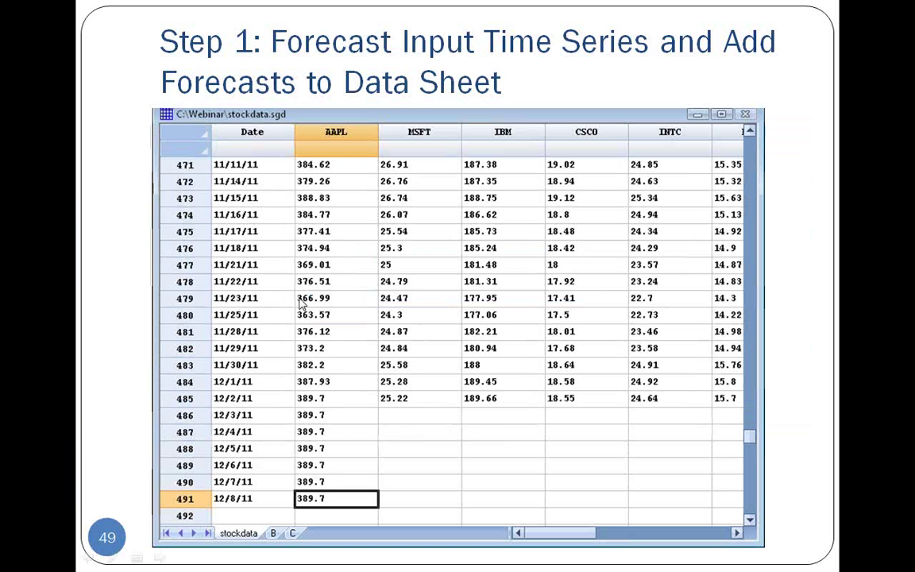
key("Right")
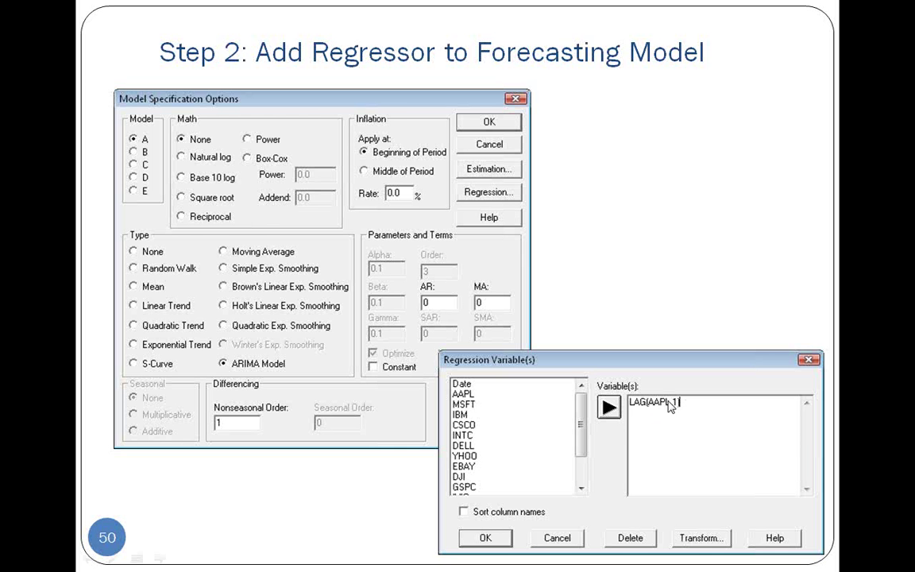
key("alt+Tab")
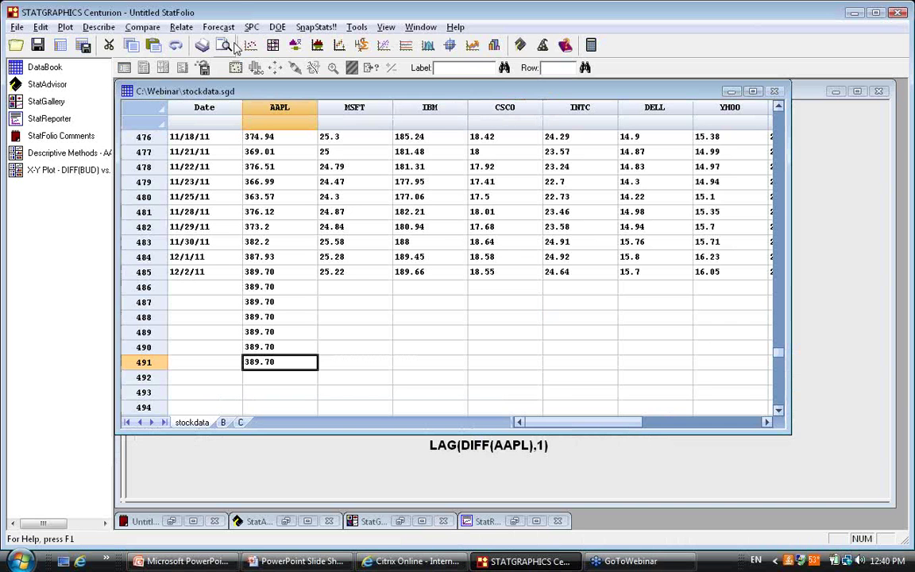
- Set up a user-specified forecasting model for BUD with Date as time indices and 5 forecasts
left_click(218, 27)
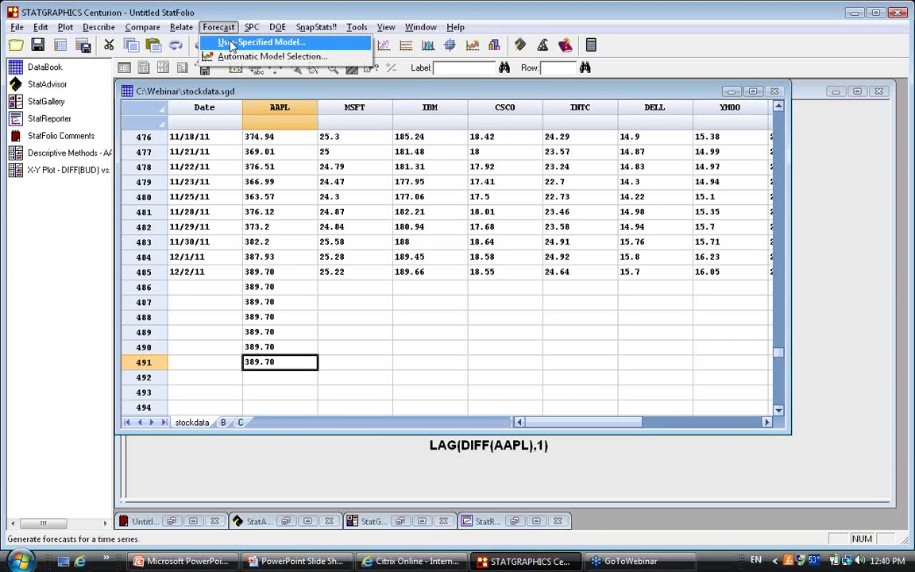
left_click(231, 43)
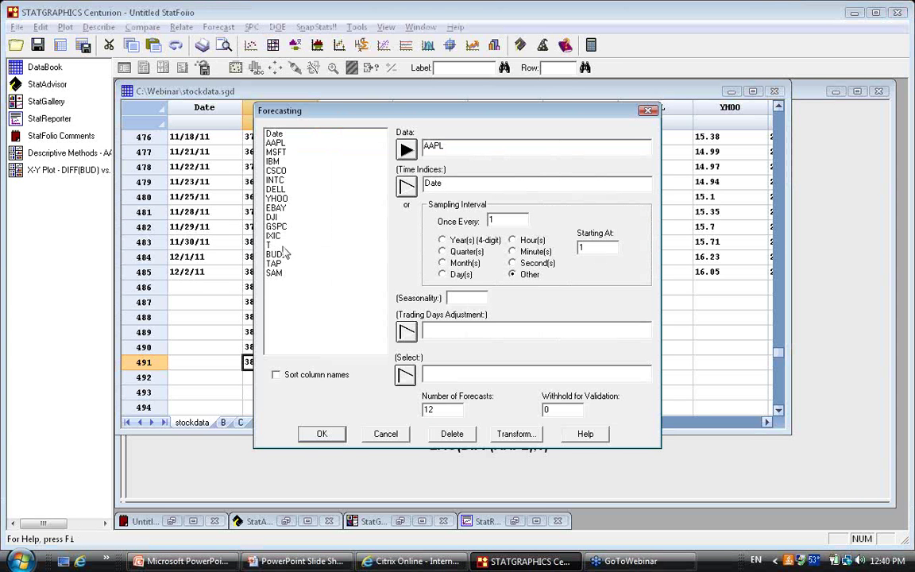
left_click(278, 254)
left_click(406, 149)
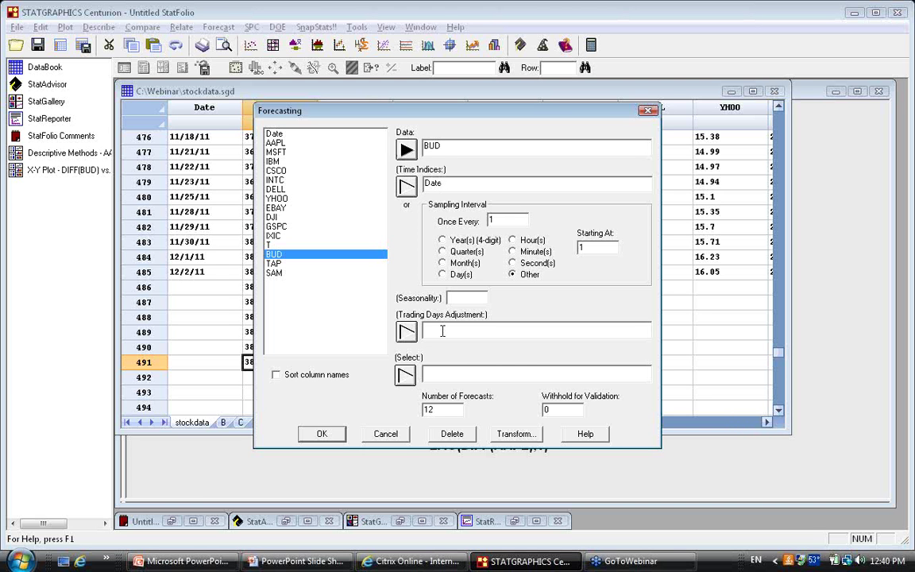
left_click_drag(436, 409, 398, 409)
type("5")
left_click(313, 433)
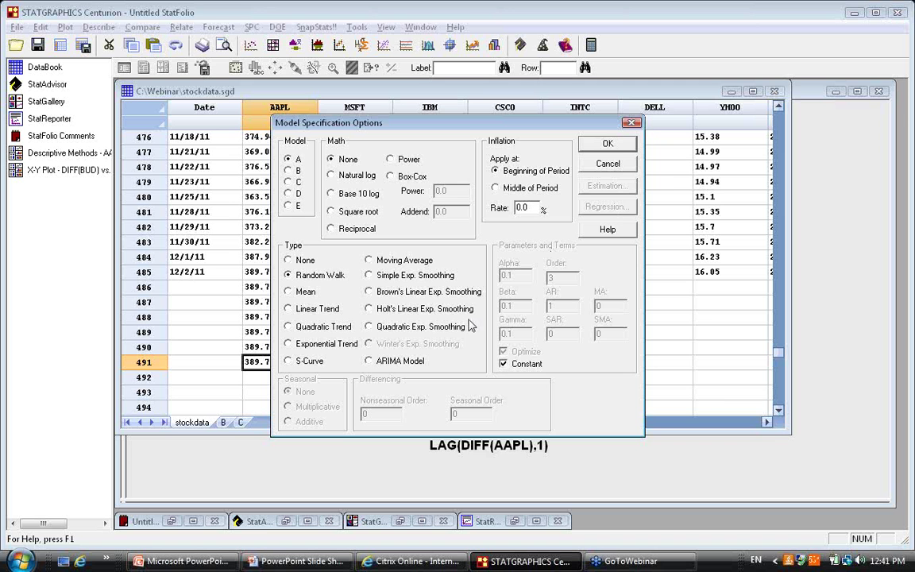
- Specify an ARIMA model with AR order 0, no constant and nonseasonal differencing of order 1
left_click(370, 361)
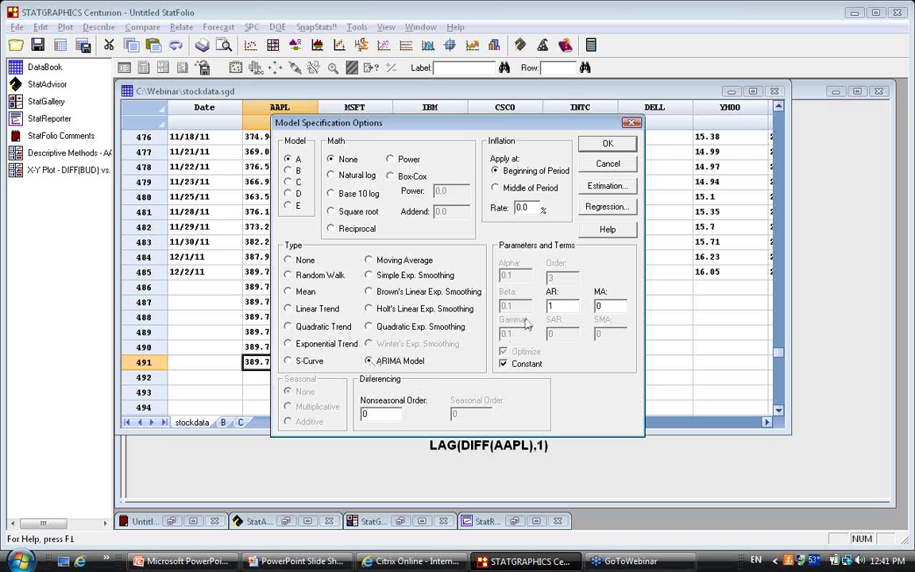
double_click(549, 306)
type("0")
left_click(522, 367)
key("Tab")
type("1")
- Add LAG(AAPL,1) as a regression variable to the ARIMA model and accept the model specification
left_click(608, 207)
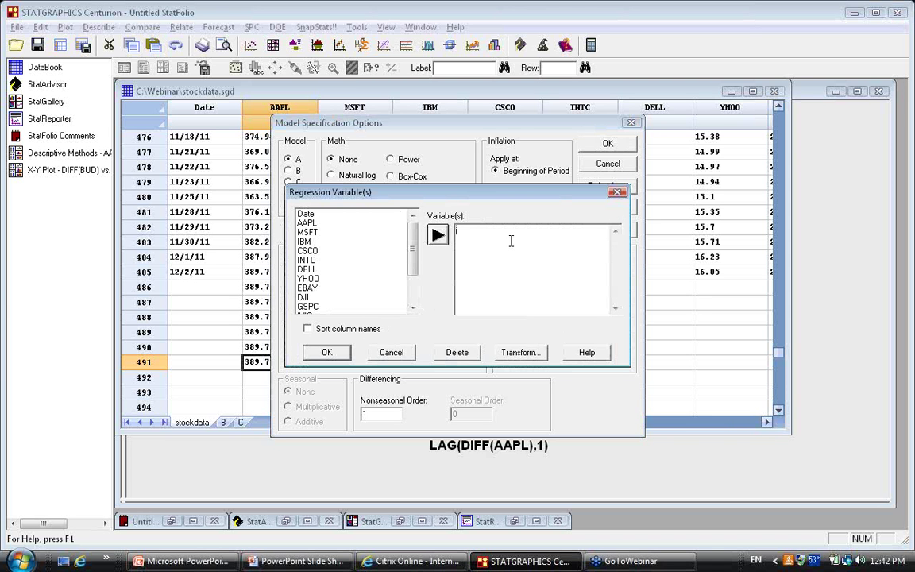
type("LAG(AAPL,1)")
left_click(328, 353)
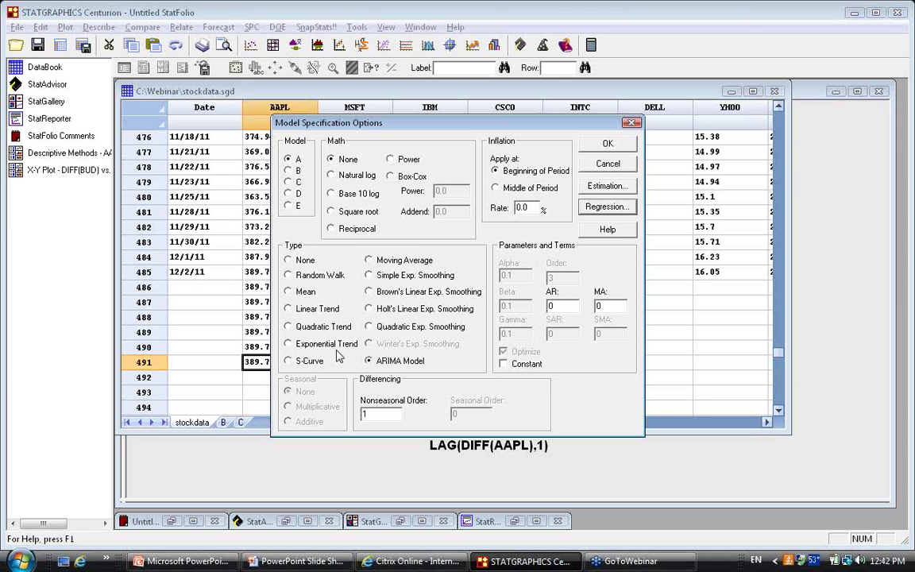
left_click(608, 145)
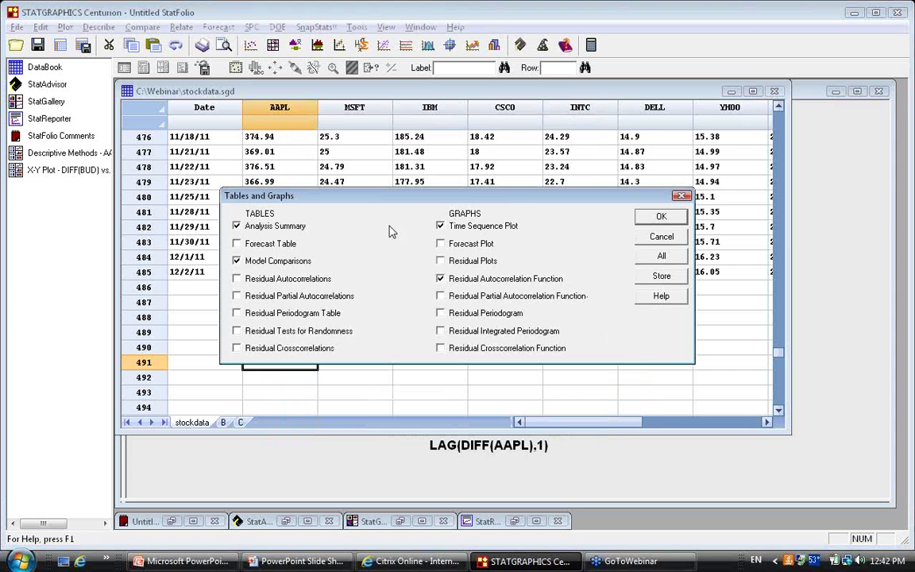
- Generate the BUD forecast output with only the Analysis Summary table and the Forecast Plot graph
left_click(254, 261)
left_click(465, 228)
left_click(464, 244)
left_click(472, 278)
left_click(659, 216)
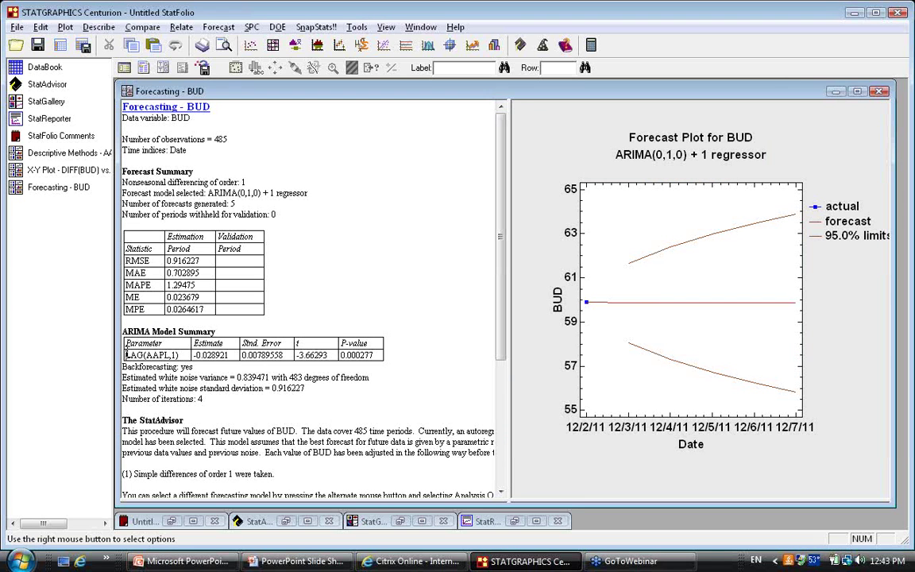
- Highlight the LAG(AAPL,1) row in the ARIMA Model Summary and advance the slide show to the "Fitted Model" slide
left_click_drag(129, 355, 347, 355)
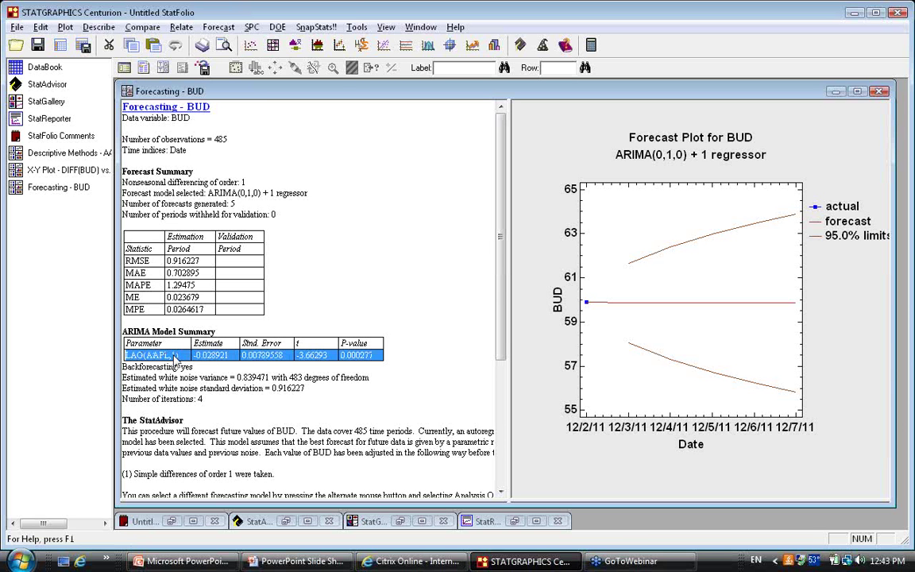
left_click(404, 349)
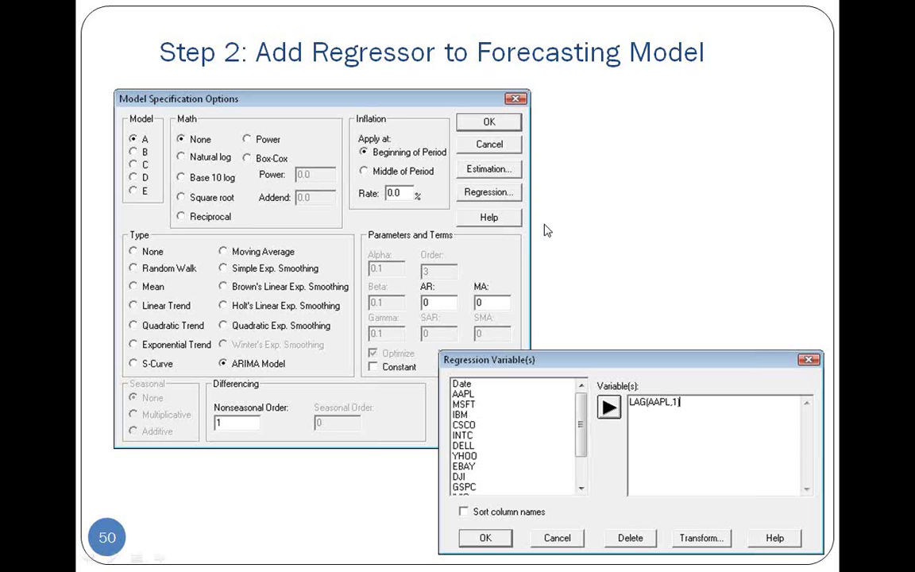
left_click(547, 229)
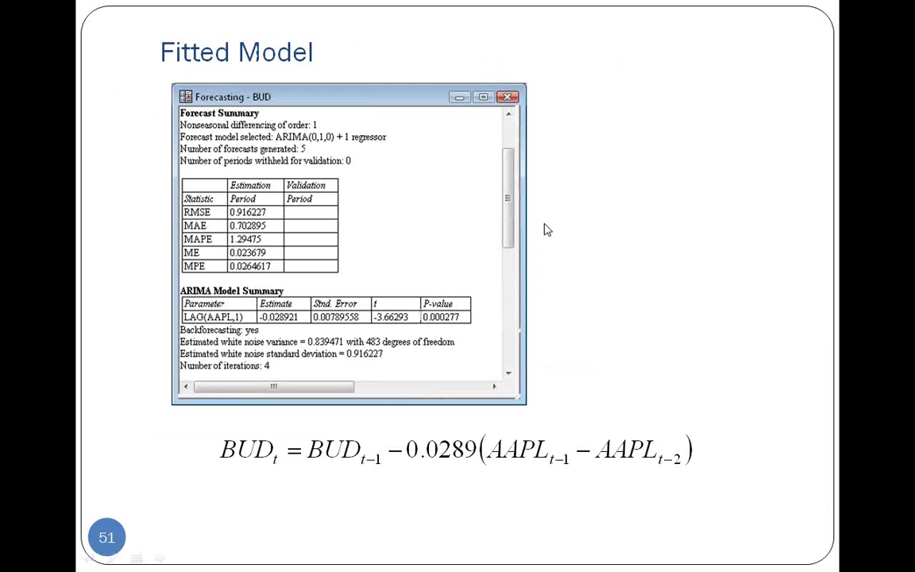
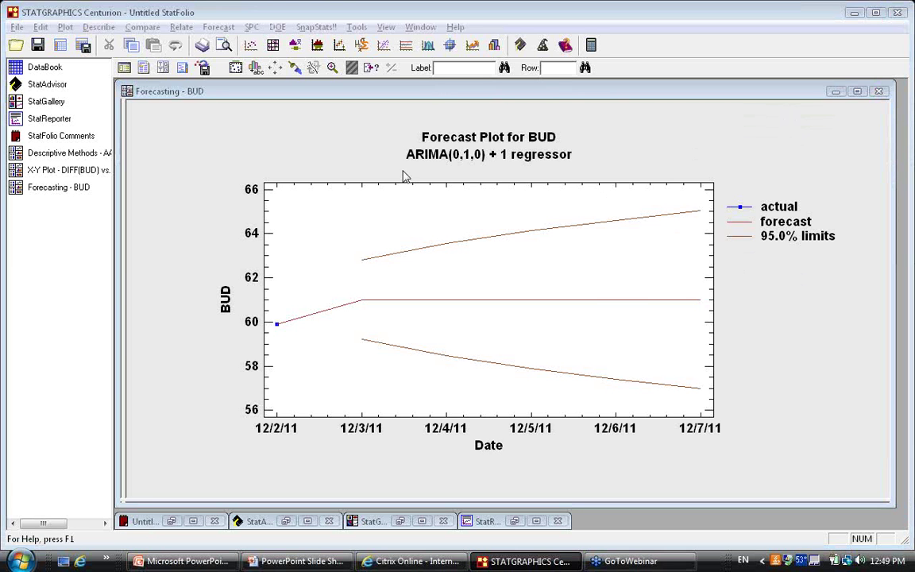
- Restore the BUD forecast plot to the multi-pane view and maximize the AAPL with BUD crosscorrelation plot in the Descriptive Methods analysis
left_click(430, 174)
double_click(429, 174)
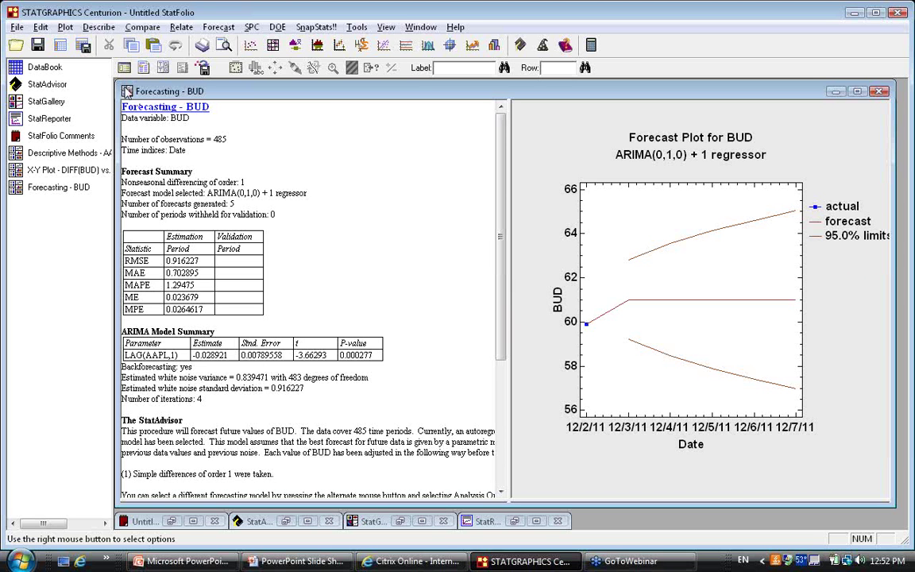
left_click(77, 154)
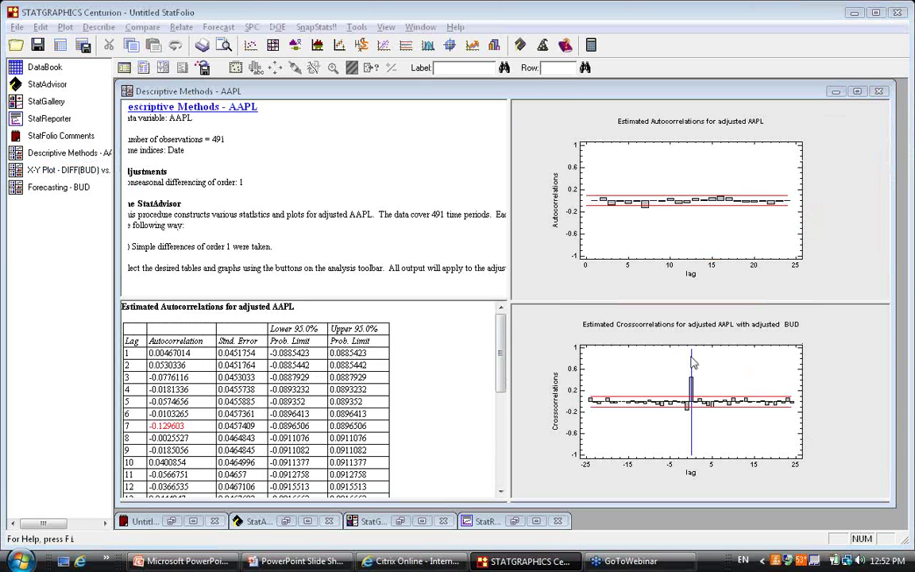
left_click(693, 369)
double_click(693, 369)
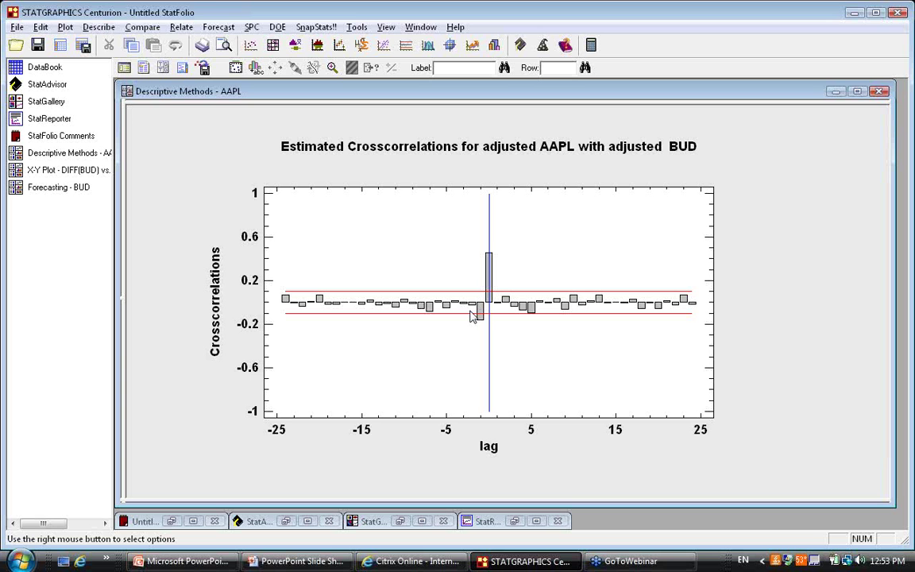
- Switch to the Time Series Analysis presentation in PowerPoint
left_click(188, 561)
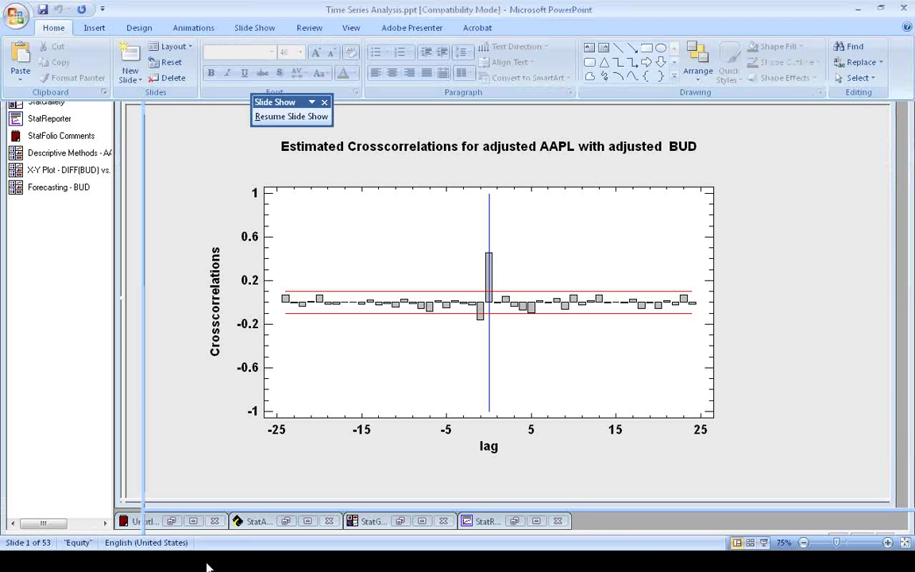